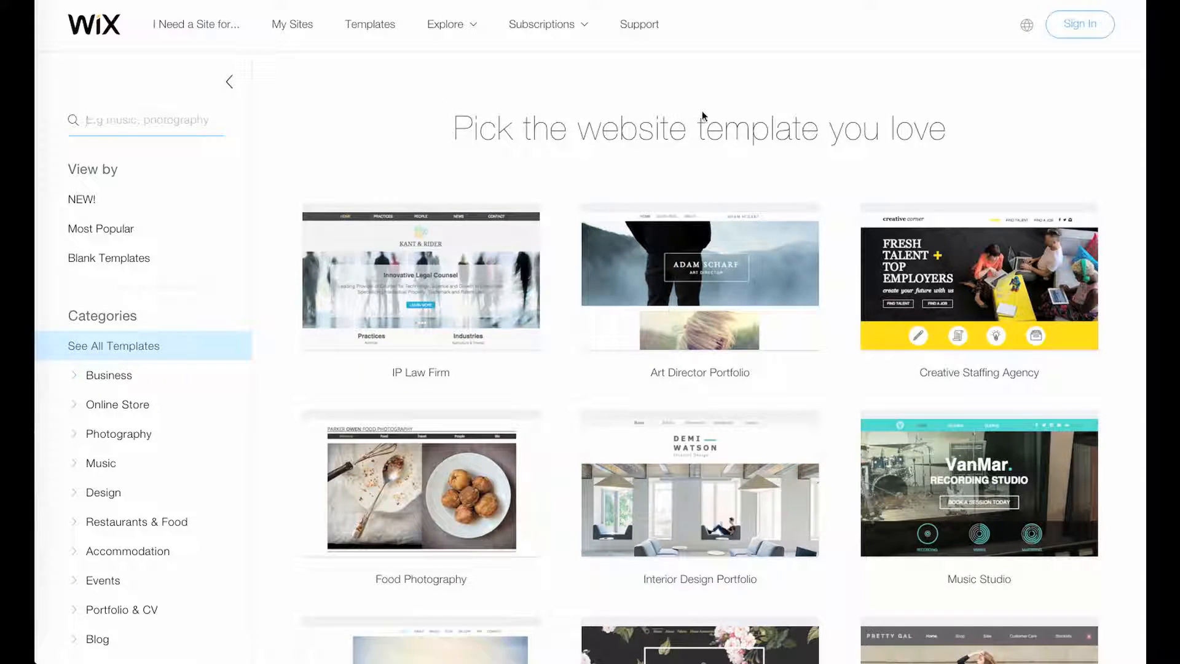
Sign up as a new user and choose Other as the kind of website to create
{"action": "left_click", "coordinate": [1087, 28]}
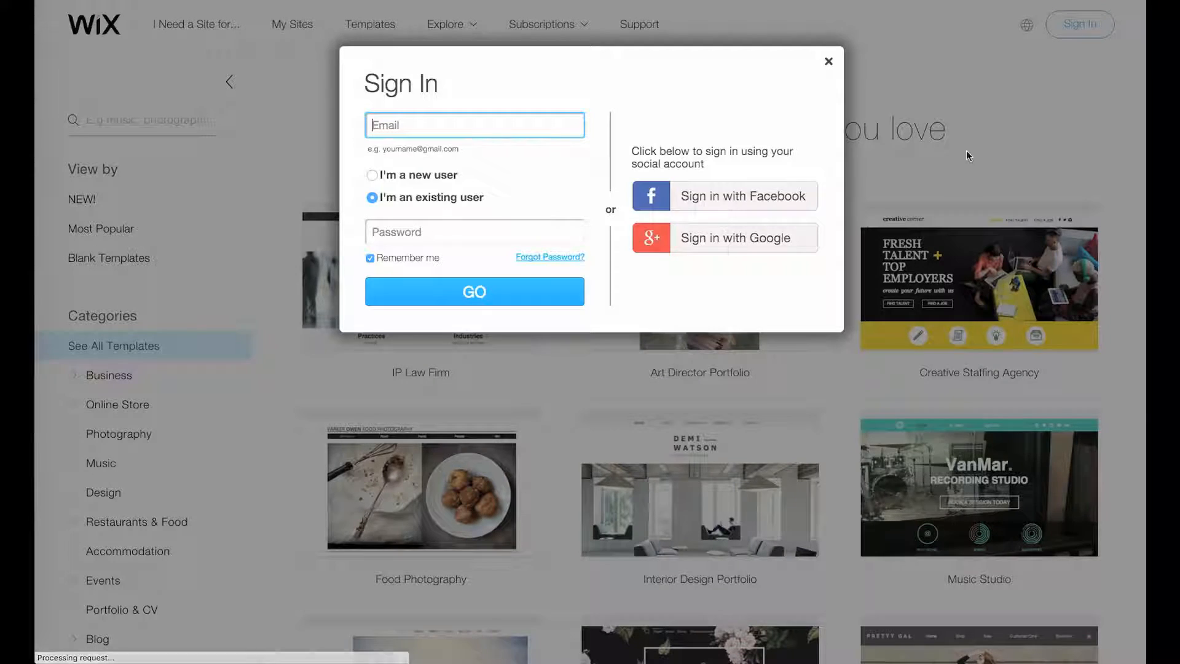
{"action": "left_click", "coordinate": [405, 180]}
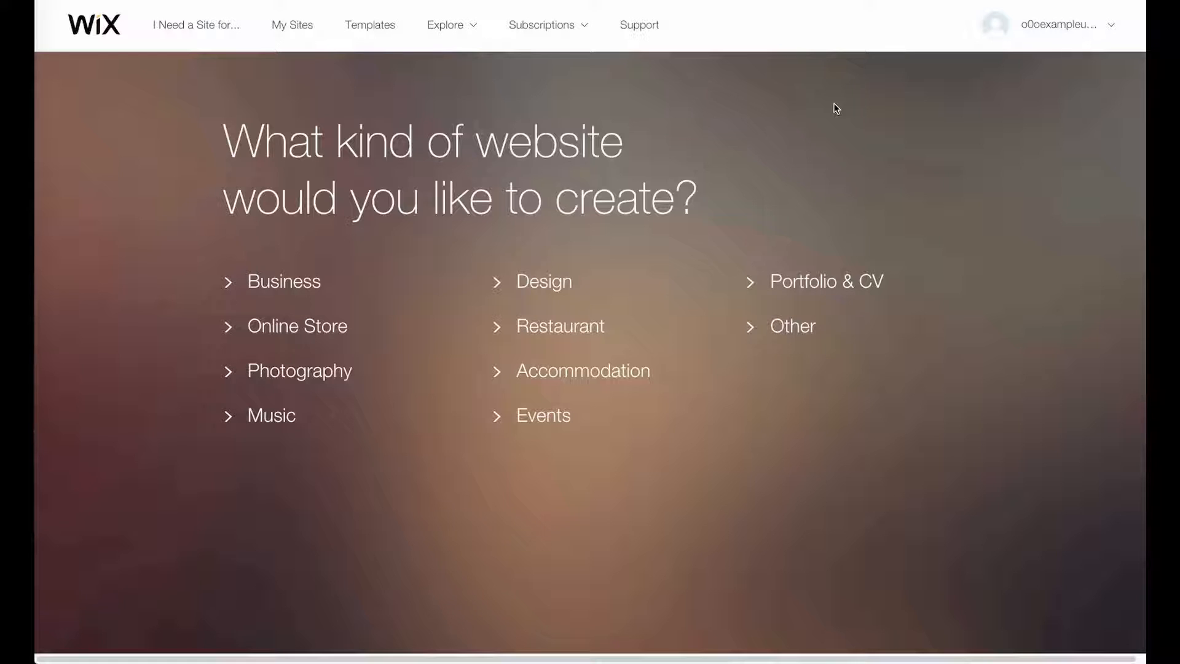
{"action": "mouse_move", "coordinate": [1010, 32]}
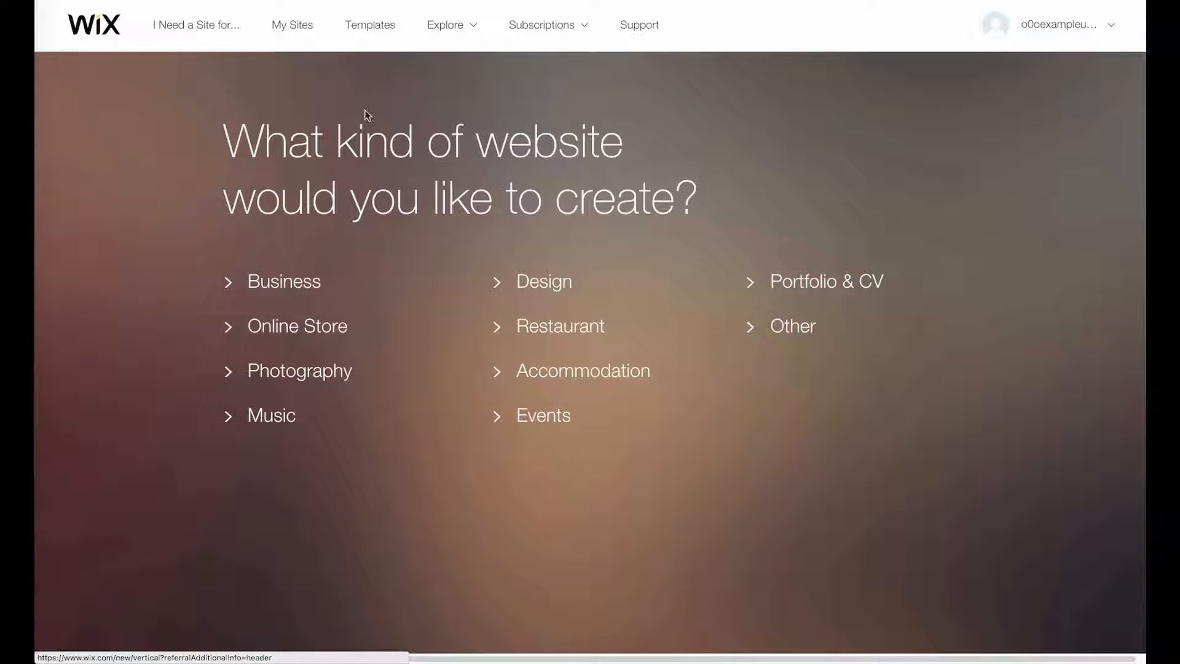
{"action": "left_click", "coordinate": [785, 333]}
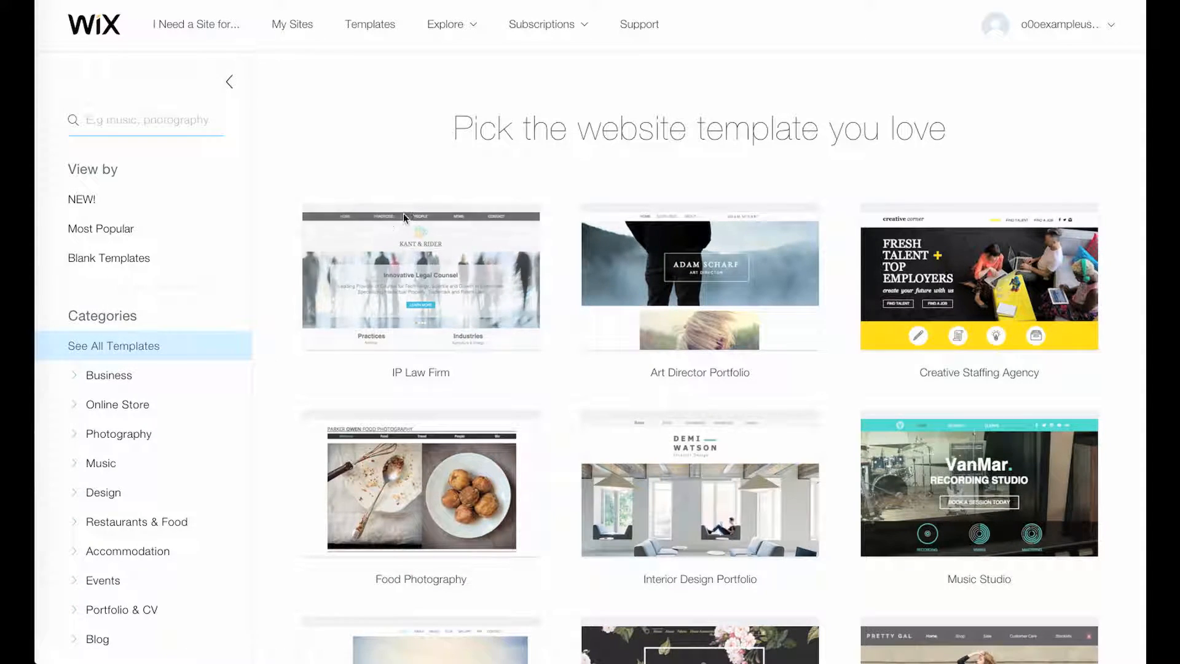
Browse the gallery of website templates down to the page numbers and return to its start
{"action": "mouse_move", "coordinate": [526, 418]}
{"action": "scroll", "coordinate": [534, 421], "scroll_direction": "down", "scroll_amount": 1}
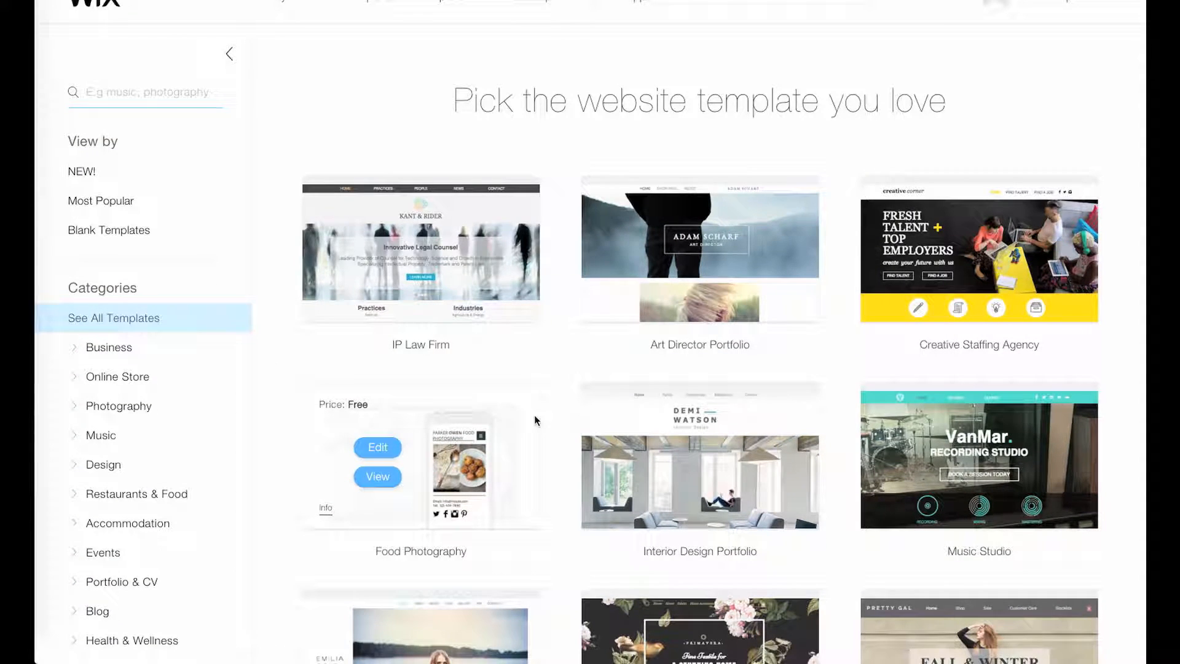
{"action": "scroll", "coordinate": [553, 388], "scroll_direction": "up", "scroll_amount": 1}
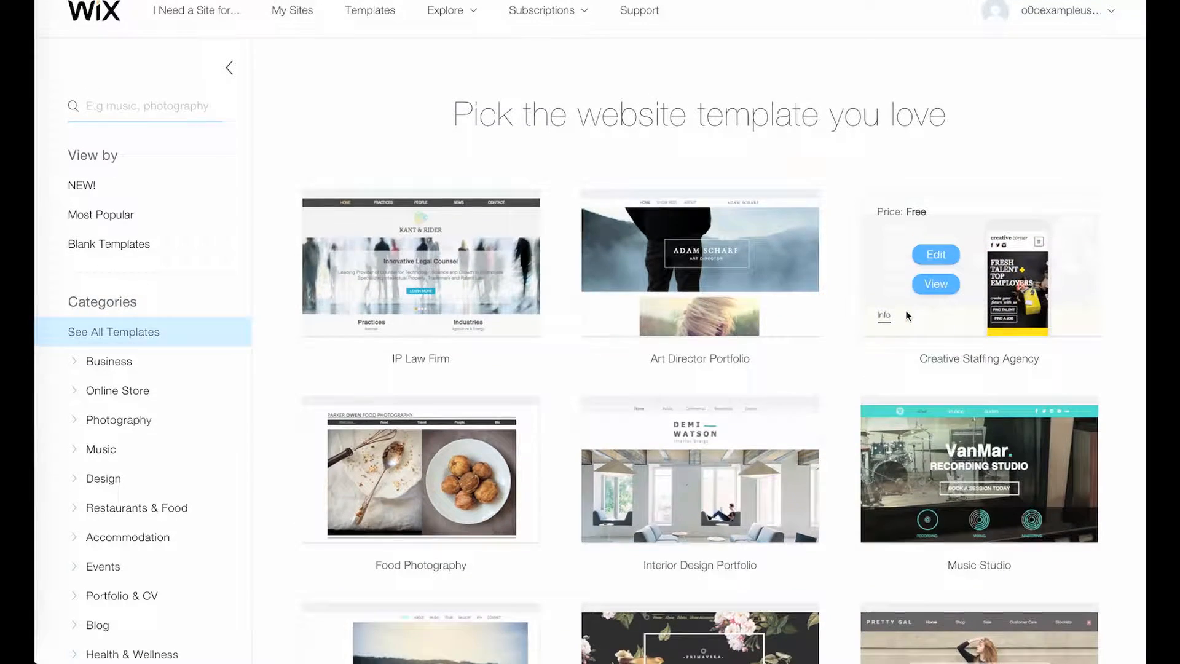
{"action": "scroll", "coordinate": [905, 313], "scroll_direction": "up", "scroll_amount": 1}
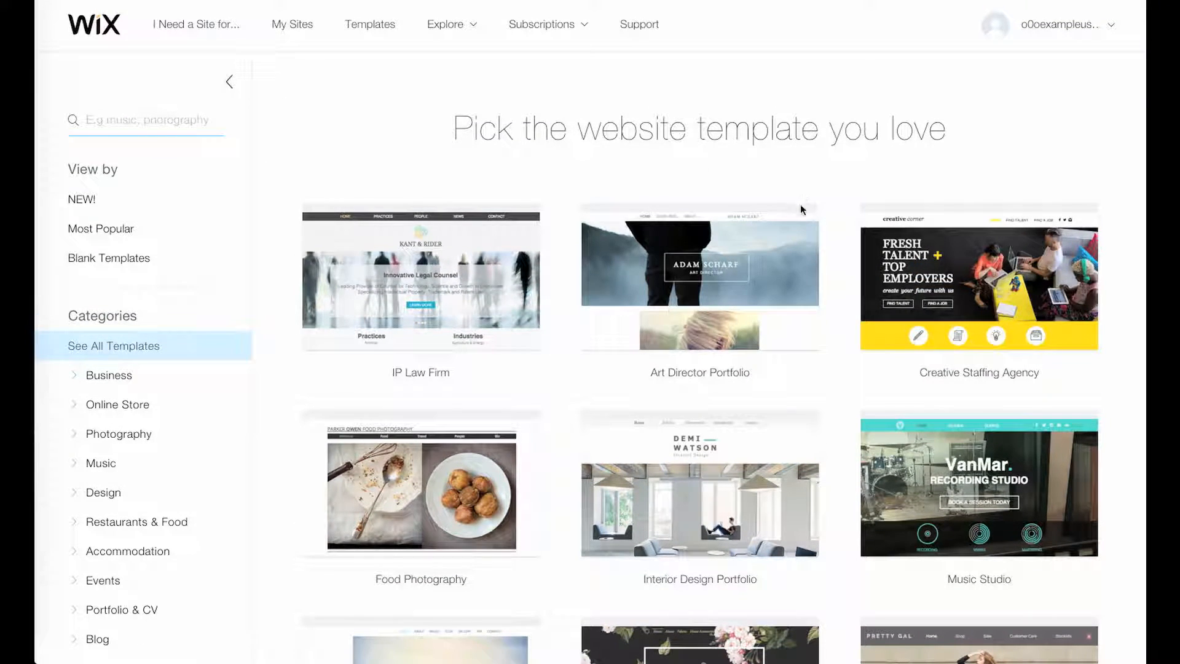
{"action": "scroll", "coordinate": [717, 449], "scroll_direction": "down", "scroll_amount": 3}
{"action": "scroll", "coordinate": [717, 453], "scroll_direction": "down", "scroll_amount": 8}
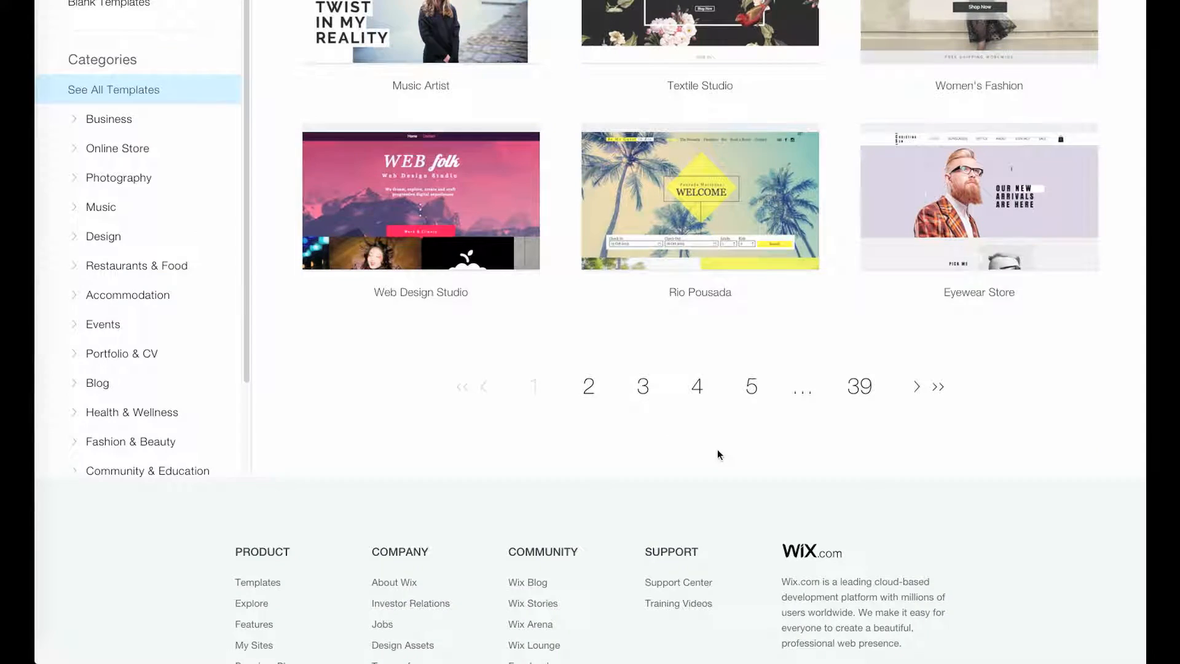
{"action": "scroll", "coordinate": [717, 455], "scroll_direction": "up", "scroll_amount": 11}
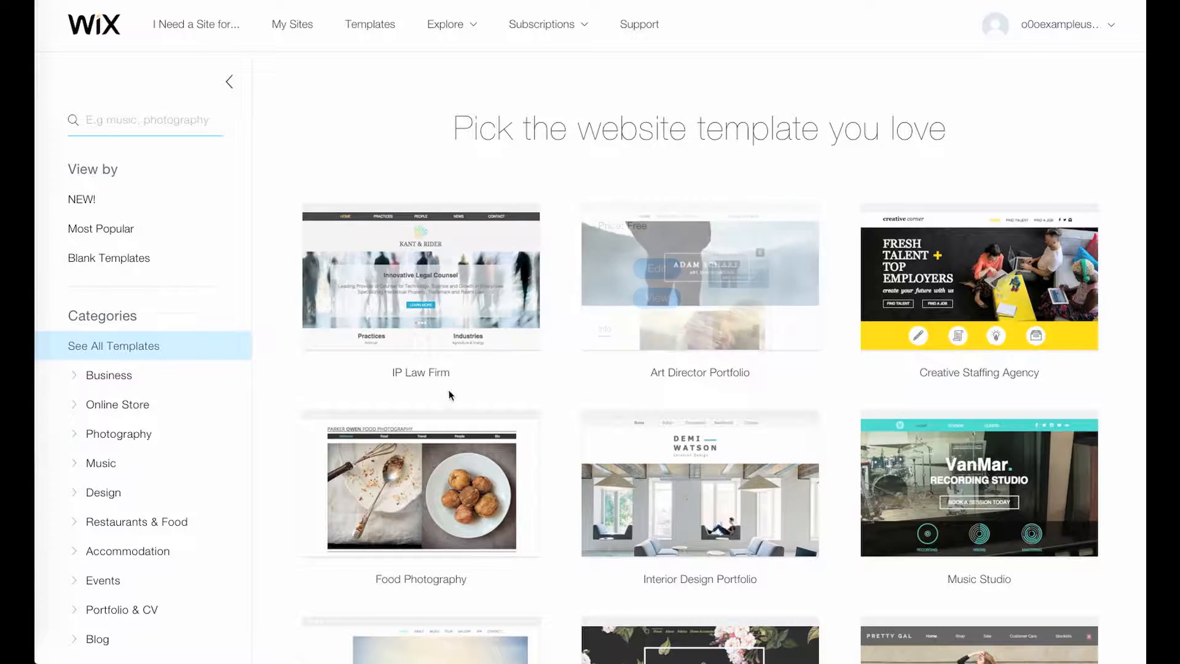
Open the free Food Photography template for editing
{"action": "mouse_move", "coordinate": [461, 439]}
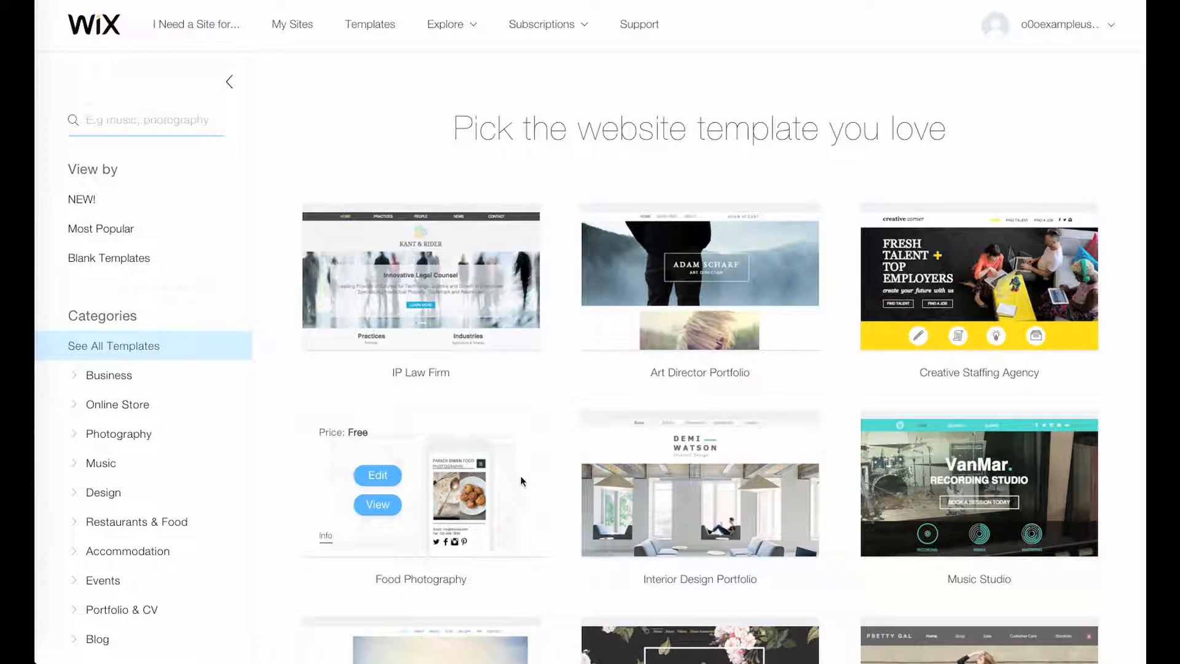
{"action": "mouse_move", "coordinate": [408, 302]}
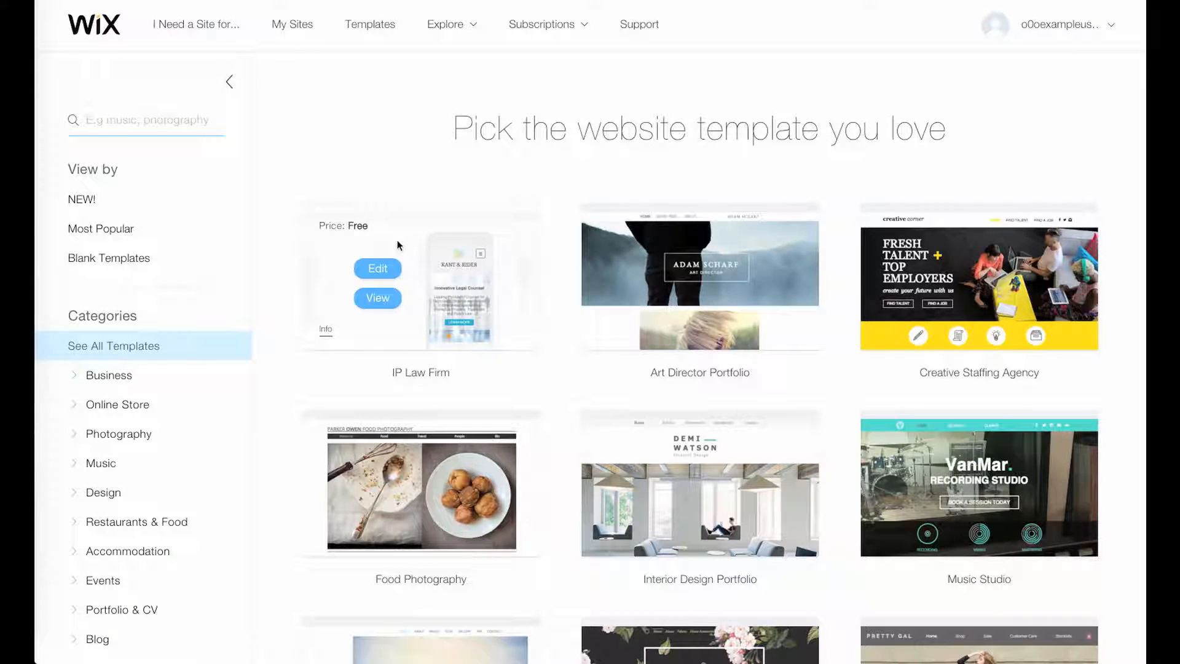
{"action": "mouse_move", "coordinate": [976, 252]}
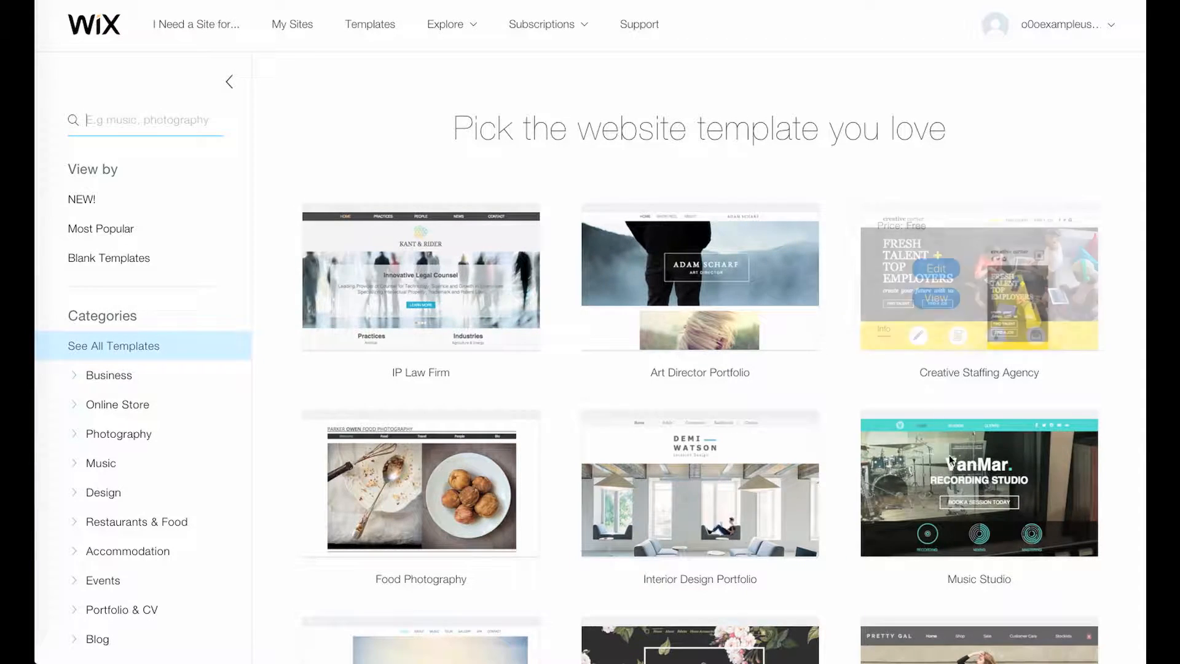
{"action": "mouse_move", "coordinate": [459, 473]}
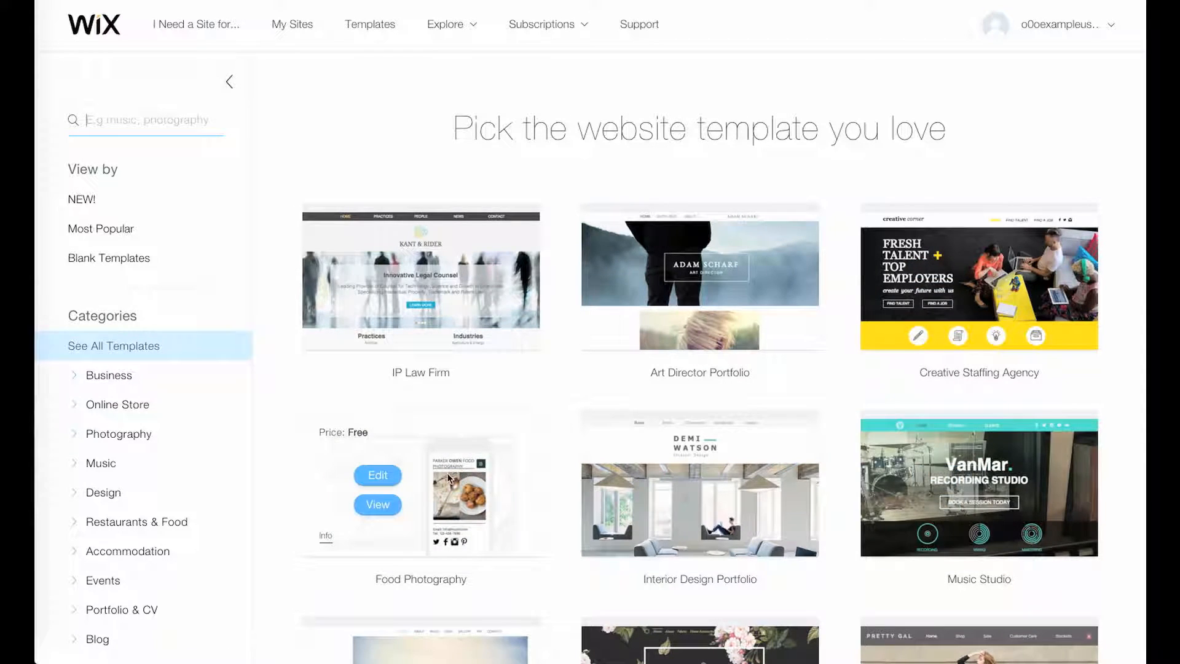
{"action": "left_click", "coordinate": [378, 475]}
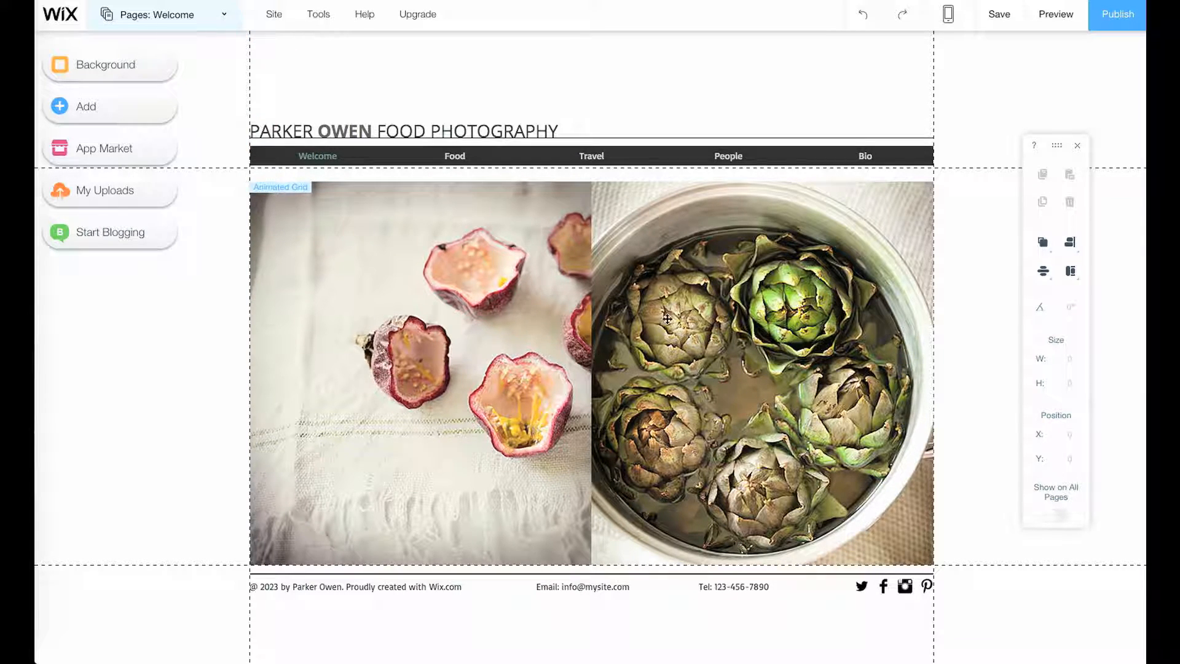
Delete the template's animated photo grid, navigation menu and footer copyright text to clear the Welcome page
{"action": "right_click", "coordinate": [431, 343]}
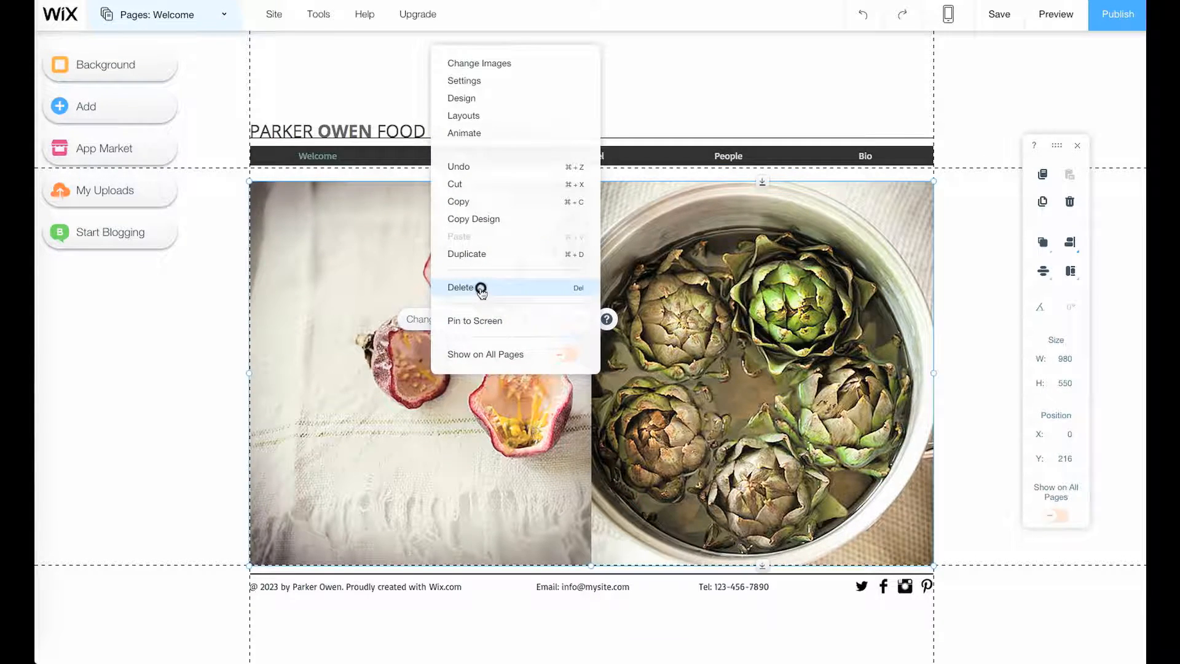
{"action": "left_click", "coordinate": [480, 287]}
{"action": "right_click", "coordinate": [538, 161]}
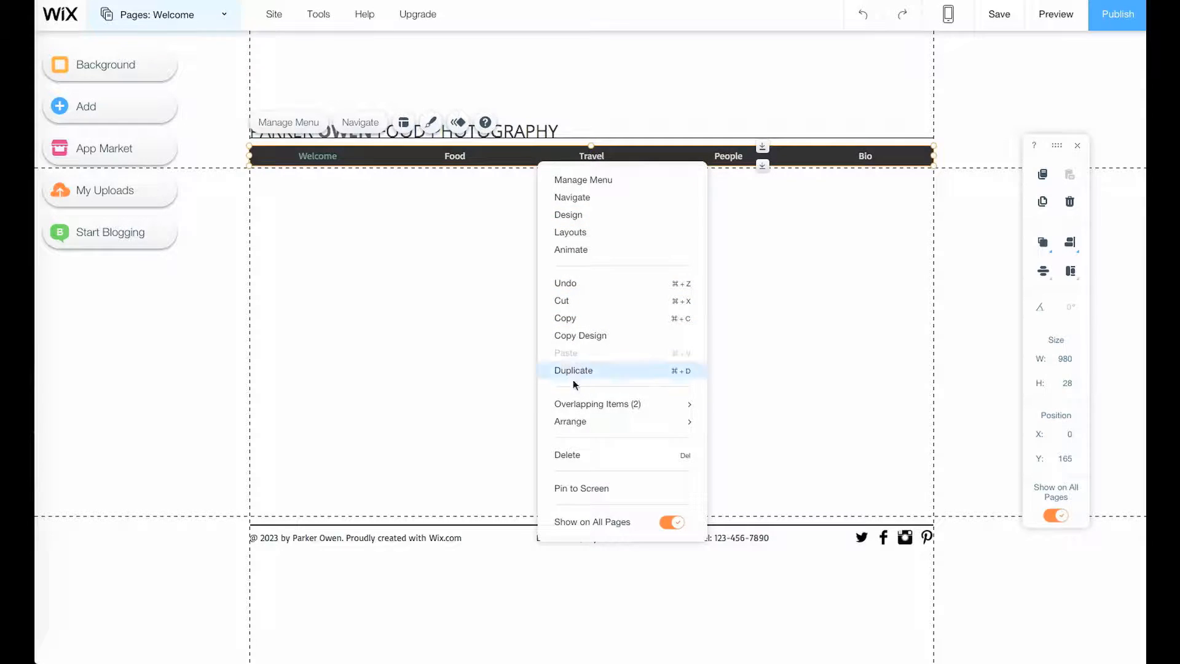
{"action": "left_click", "coordinate": [567, 455]}
{"action": "right_click", "coordinate": [326, 538]}
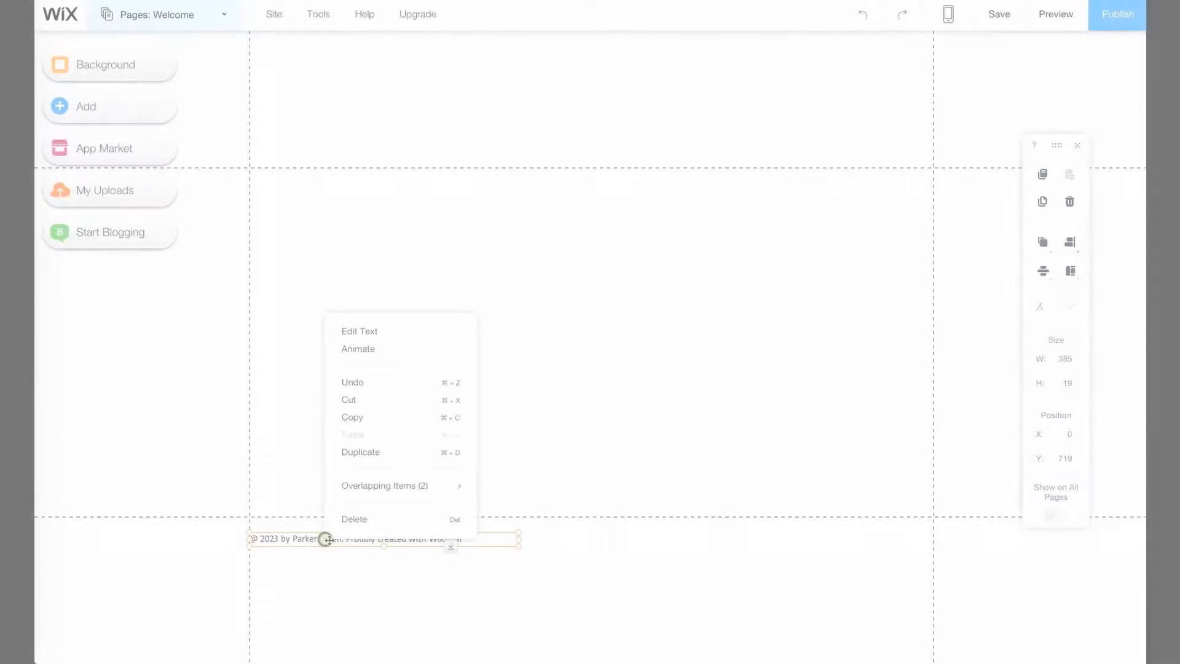
{"action": "left_click", "coordinate": [366, 517]}
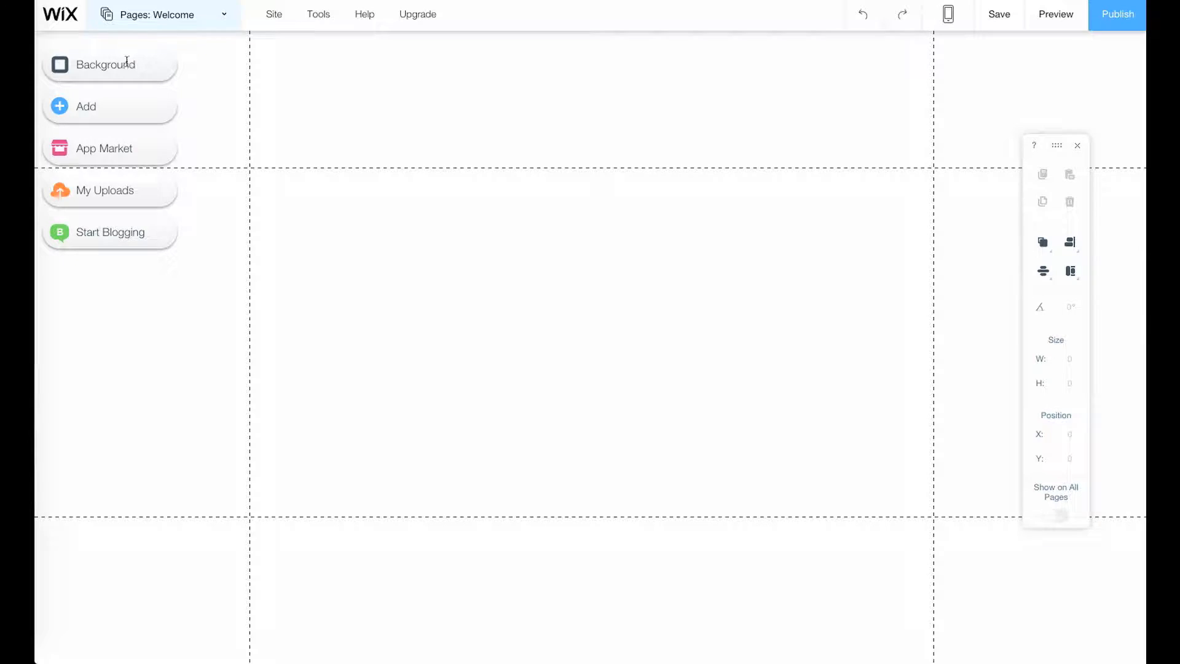
Try black and pink as the Welcome page's background colour and finish with white
{"action": "left_click", "coordinate": [127, 61]}
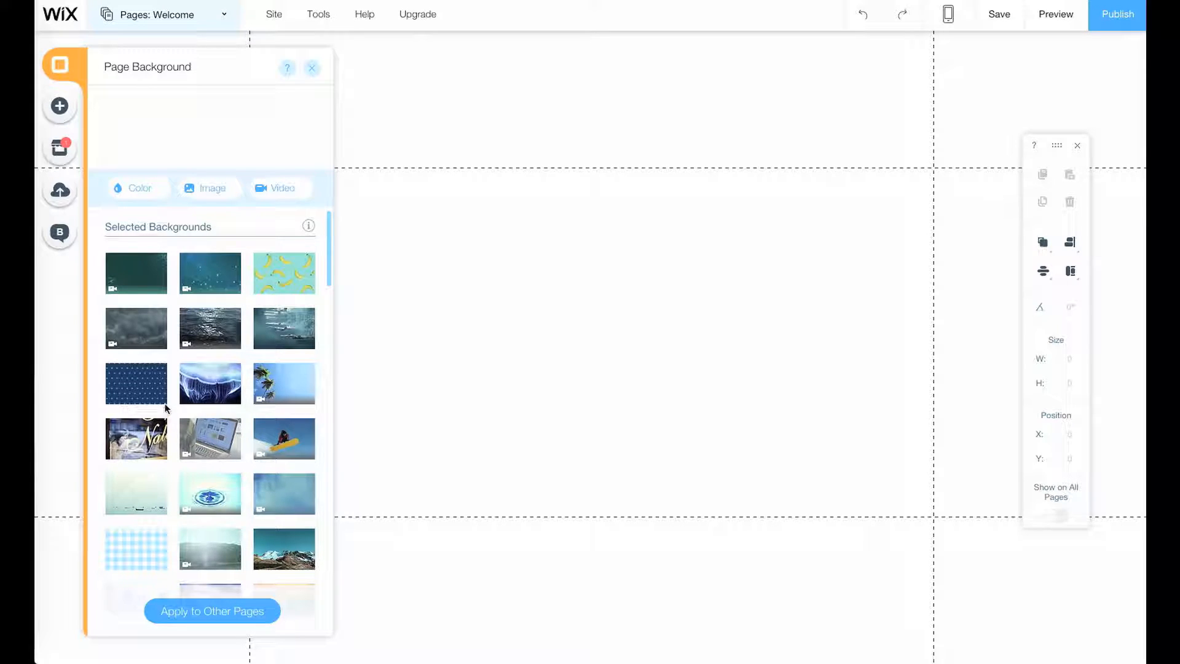
{"action": "left_click", "coordinate": [158, 188]}
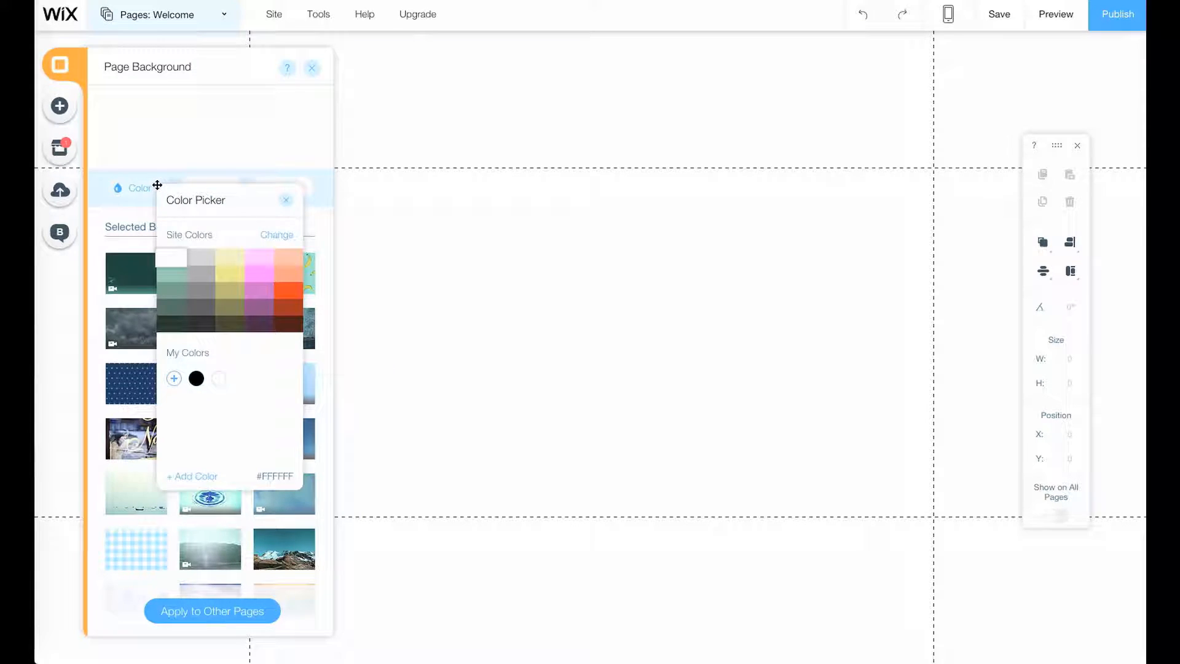
{"action": "left_click", "coordinate": [196, 379]}
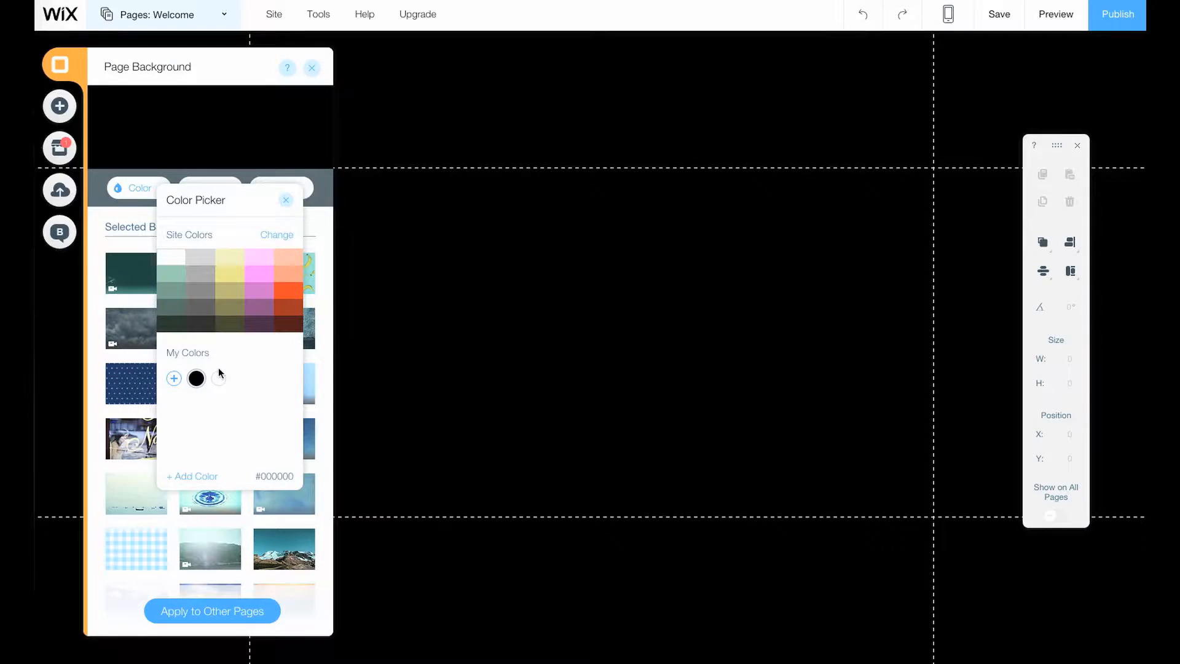
{"action": "left_click", "coordinate": [219, 377]}
{"action": "left_click", "coordinate": [172, 379]}
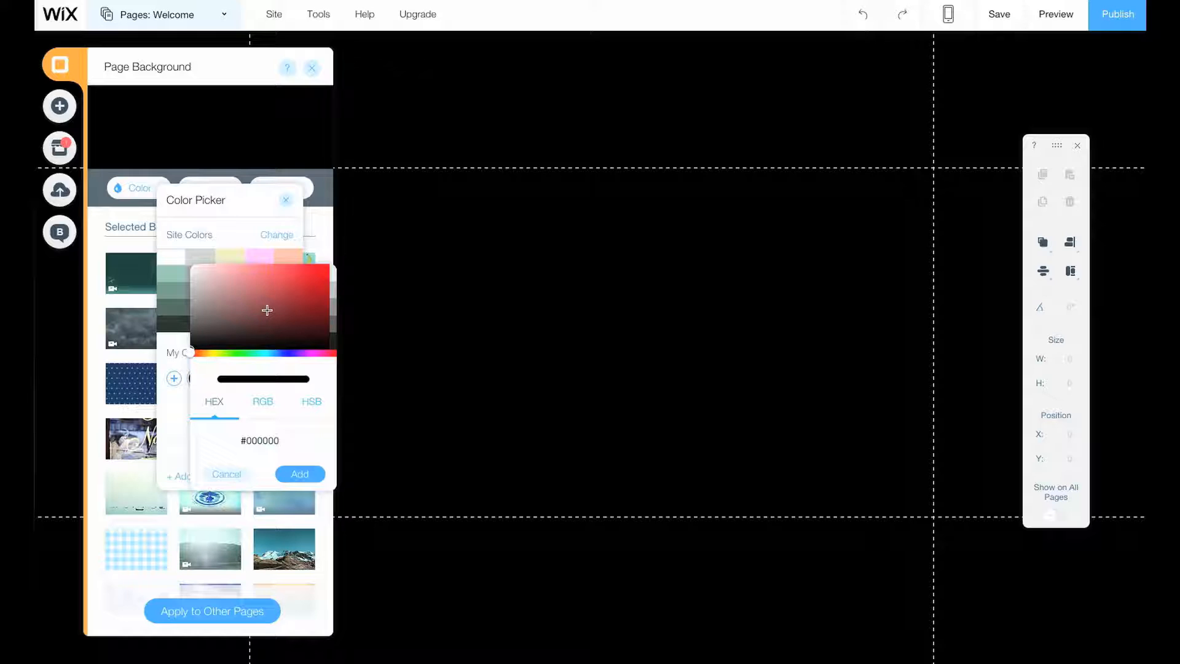
{"action": "left_click", "coordinate": [239, 471]}
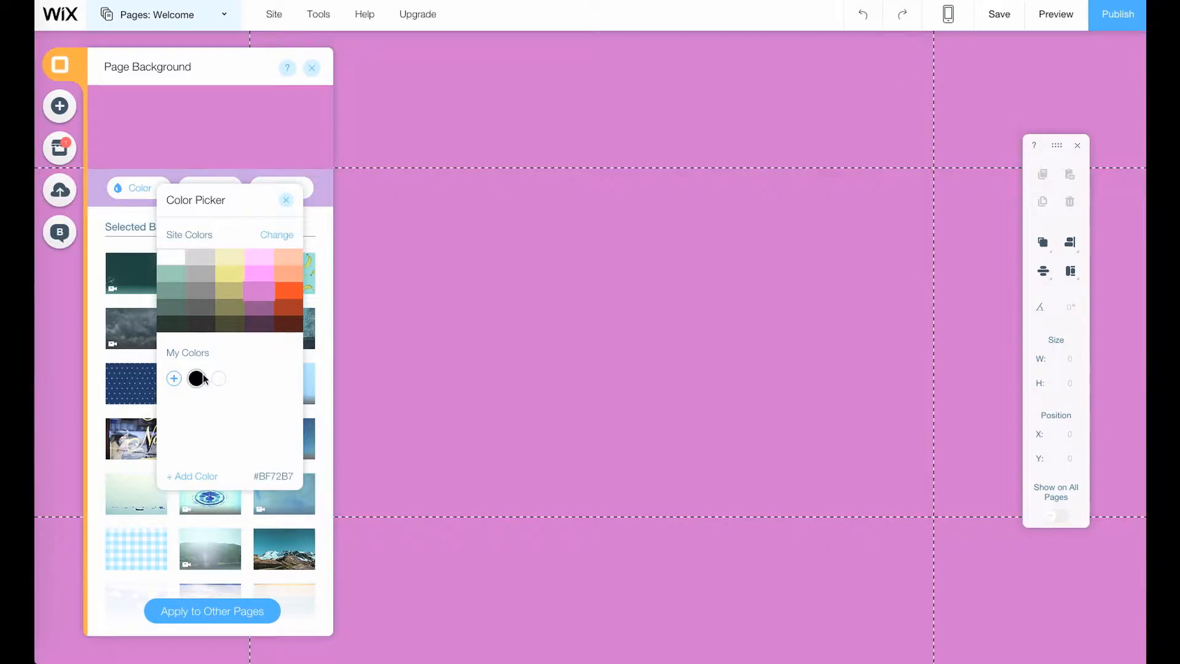
{"action": "left_click", "coordinate": [196, 377]}
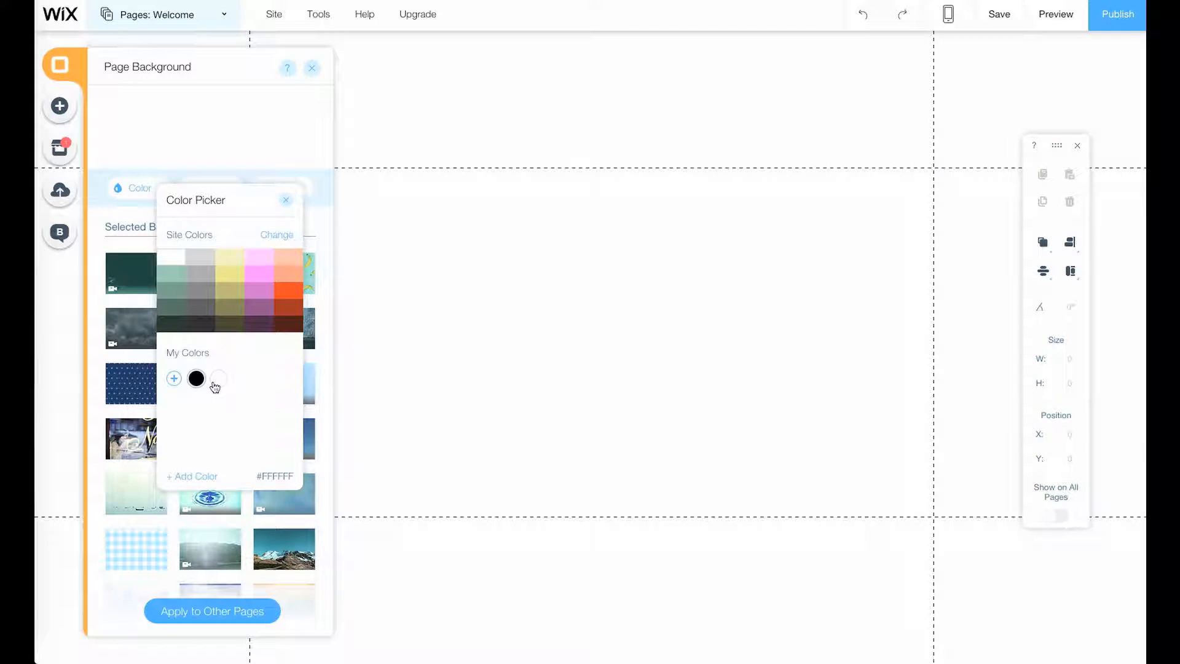
{"action": "left_click", "coordinate": [218, 378]}
{"action": "left_click", "coordinate": [285, 200]}
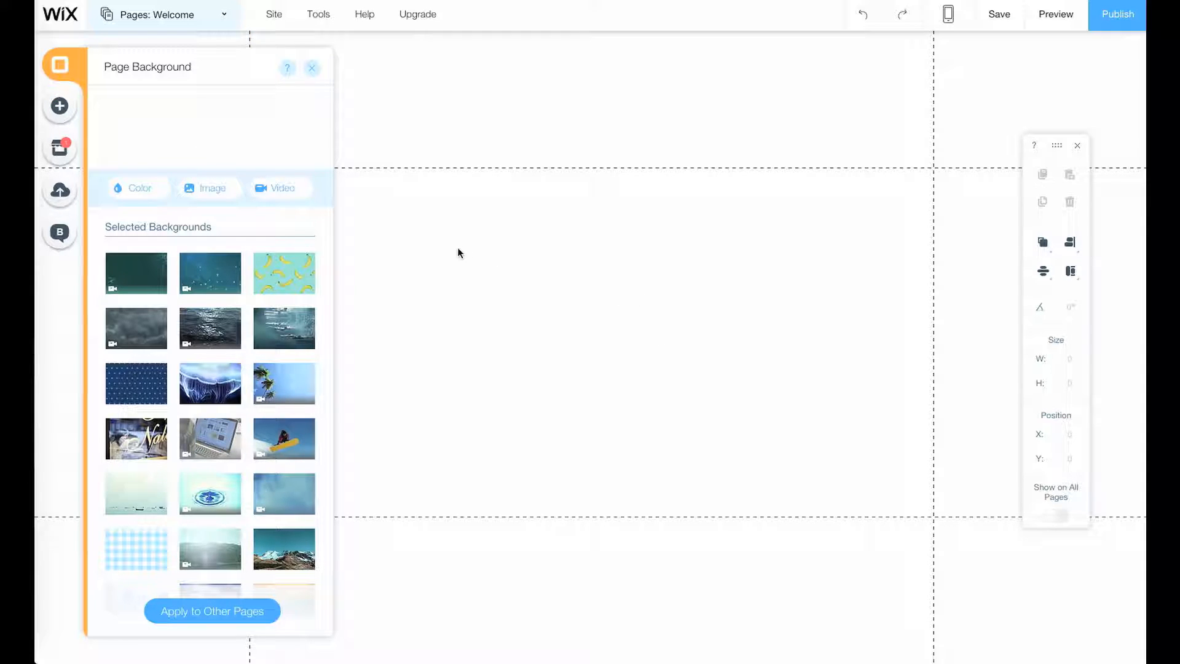
Add a themed Site Title text element to the Welcome page and replace its text with "Example Site"
{"action": "left_click", "coordinate": [67, 115]}
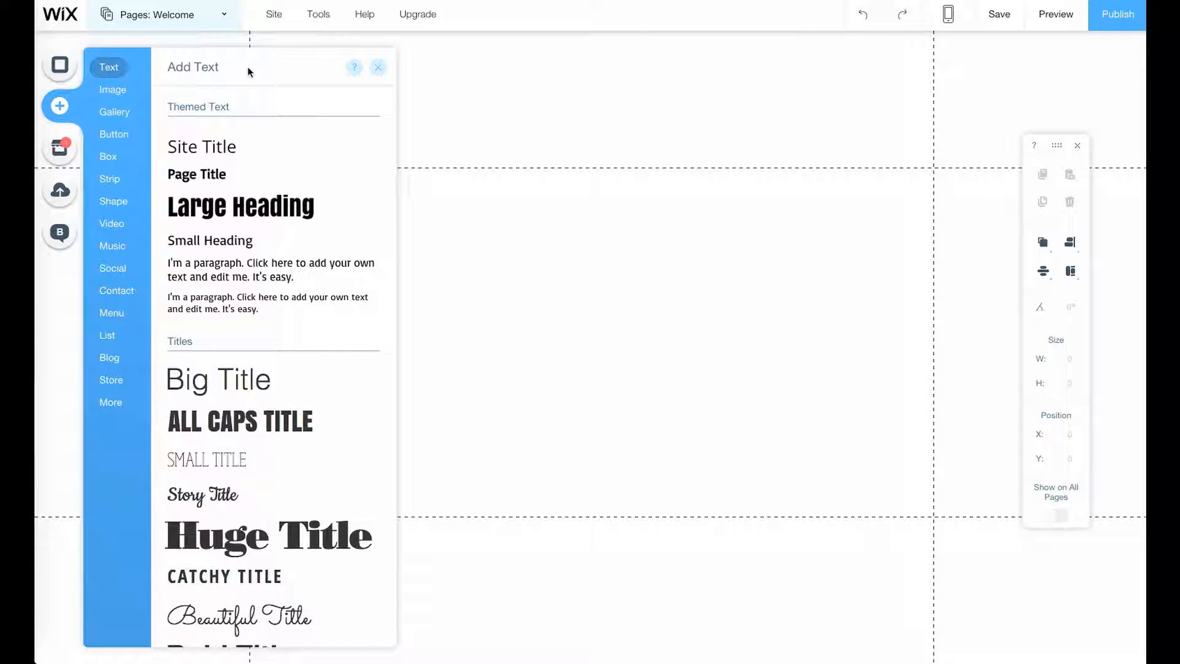
{"action": "mouse_move", "coordinate": [427, 118]}
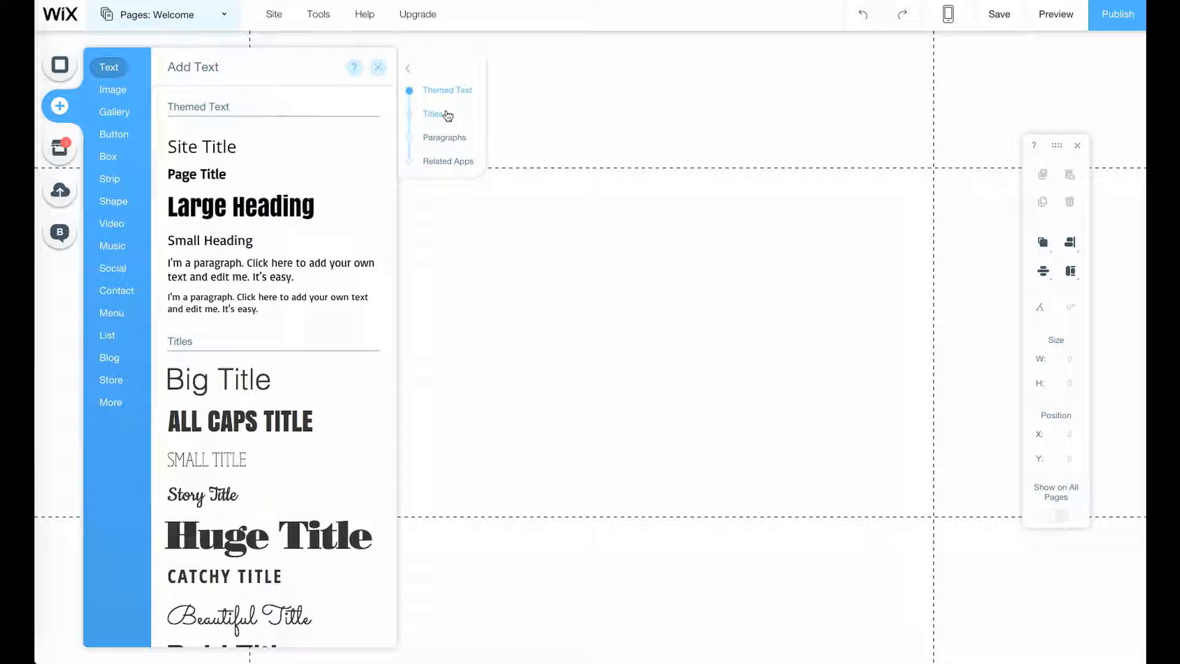
{"action": "left_click", "coordinate": [203, 153]}
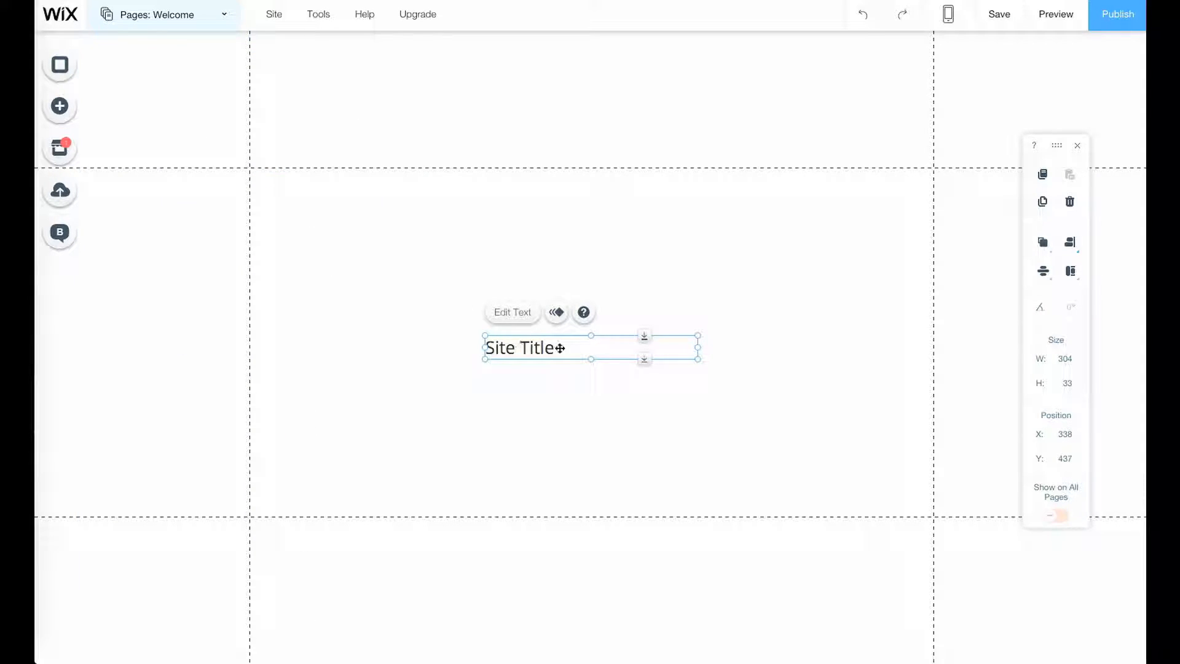
{"action": "left_click", "coordinate": [527, 322]}
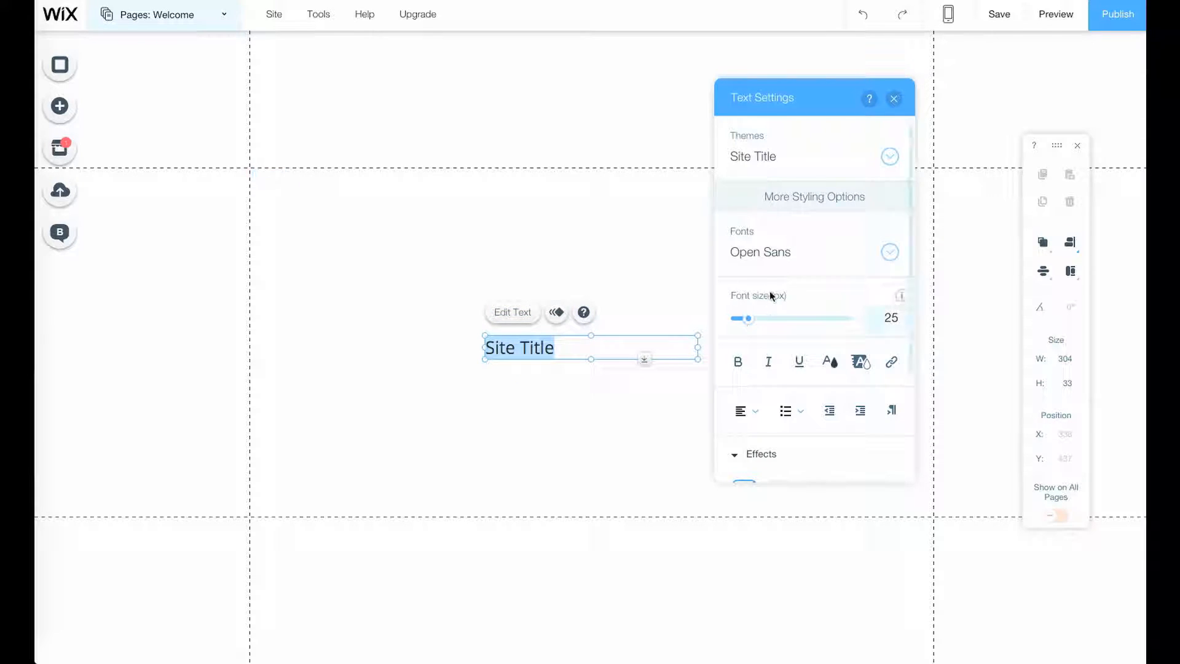
{"action": "left_click_drag", "start_coordinate": [551, 347], "coordinate": [490, 349]}
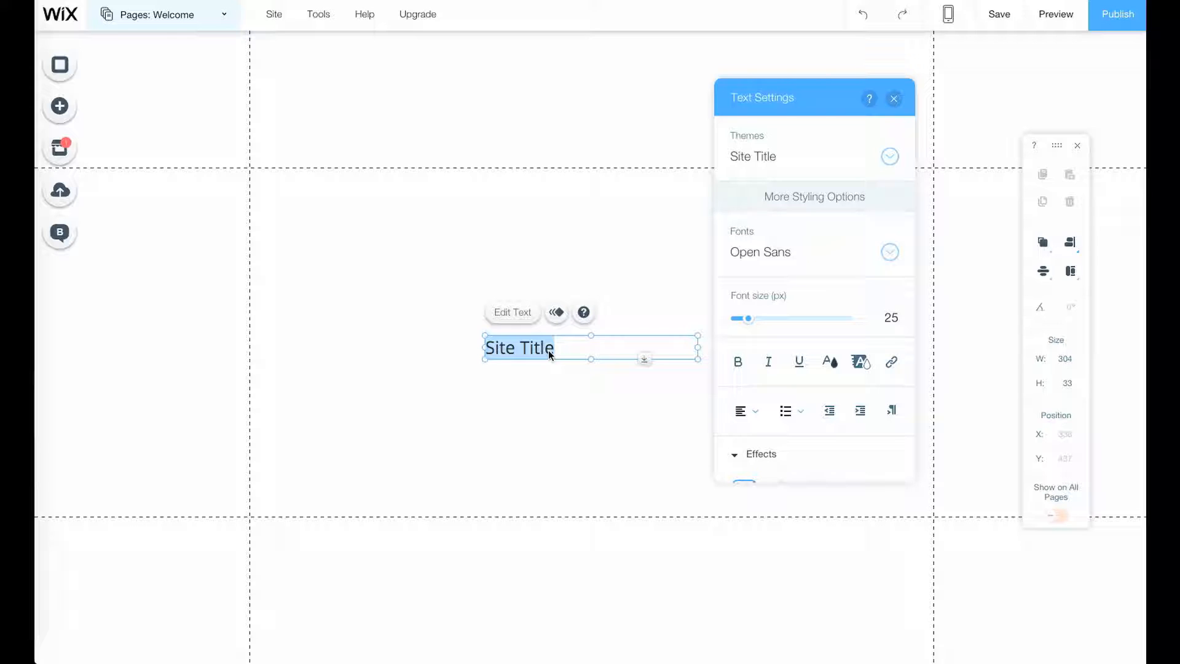
{"action": "key", "text": "BackSpace"}
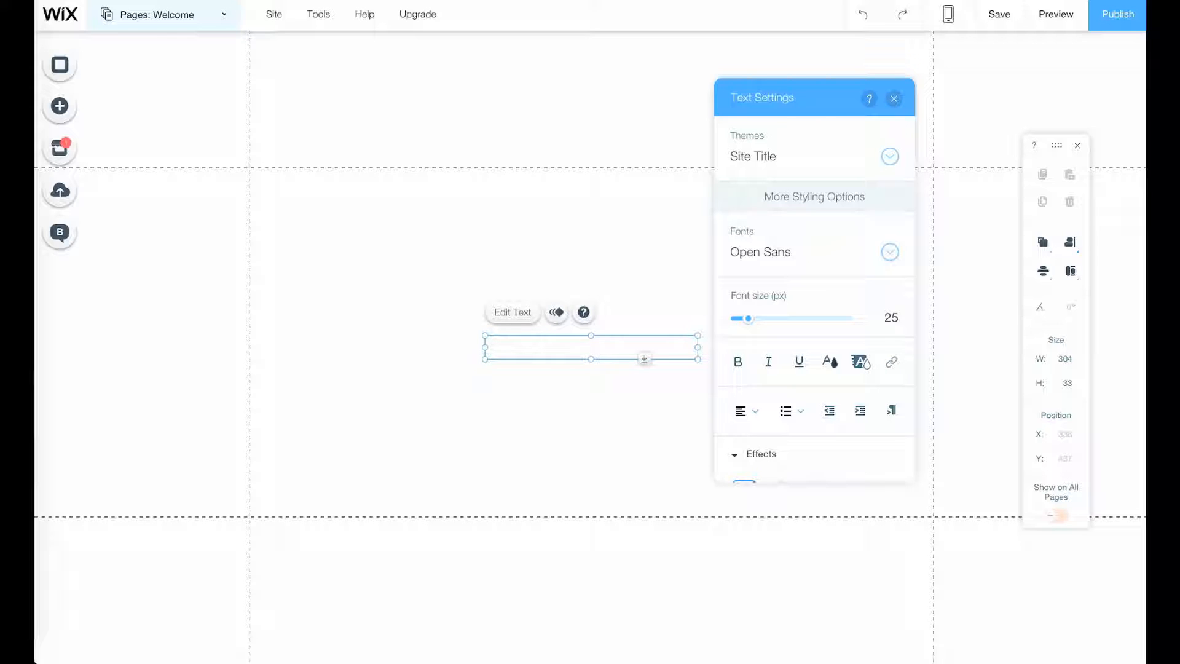
{"action": "type", "text": "Example Site"}
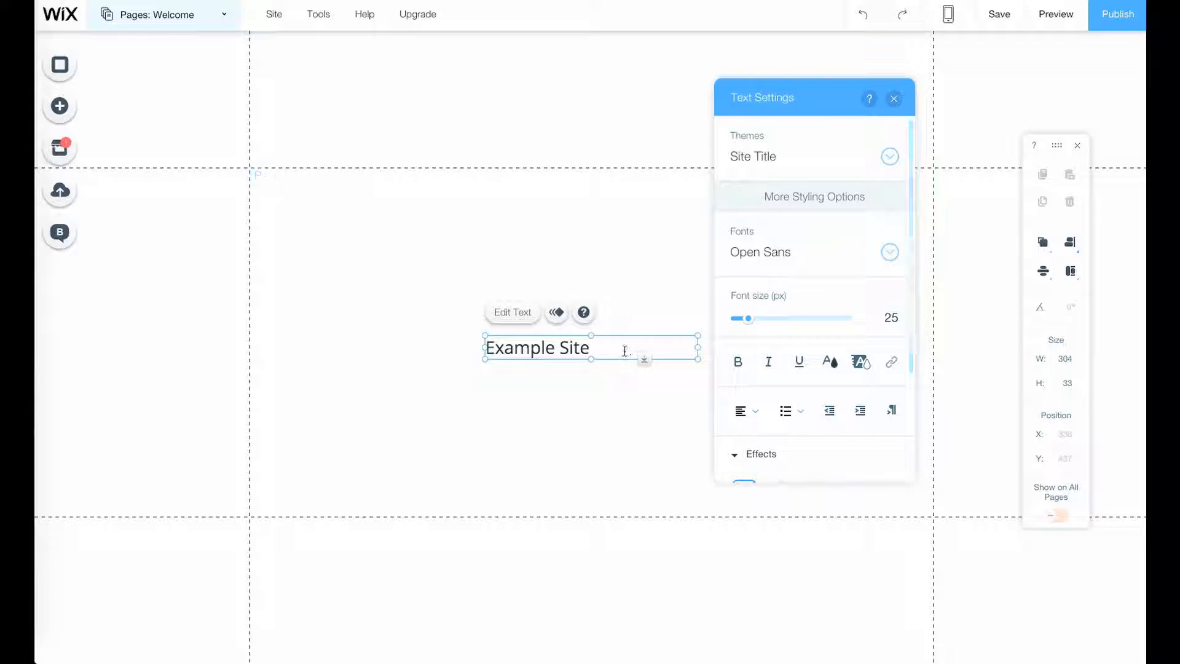
Format the whole "Example Site" title as 47 px bold and apply text effect C
{"action": "key", "text": "ctrl+a"}
{"action": "mouse_move", "coordinate": [749, 318]}
{"action": "left_mouse_down"}
{"action": "mouse_move", "coordinate": [819, 317]}
{"action": "mouse_move", "coordinate": [763, 328]}
{"action": "left_mouse_up"}
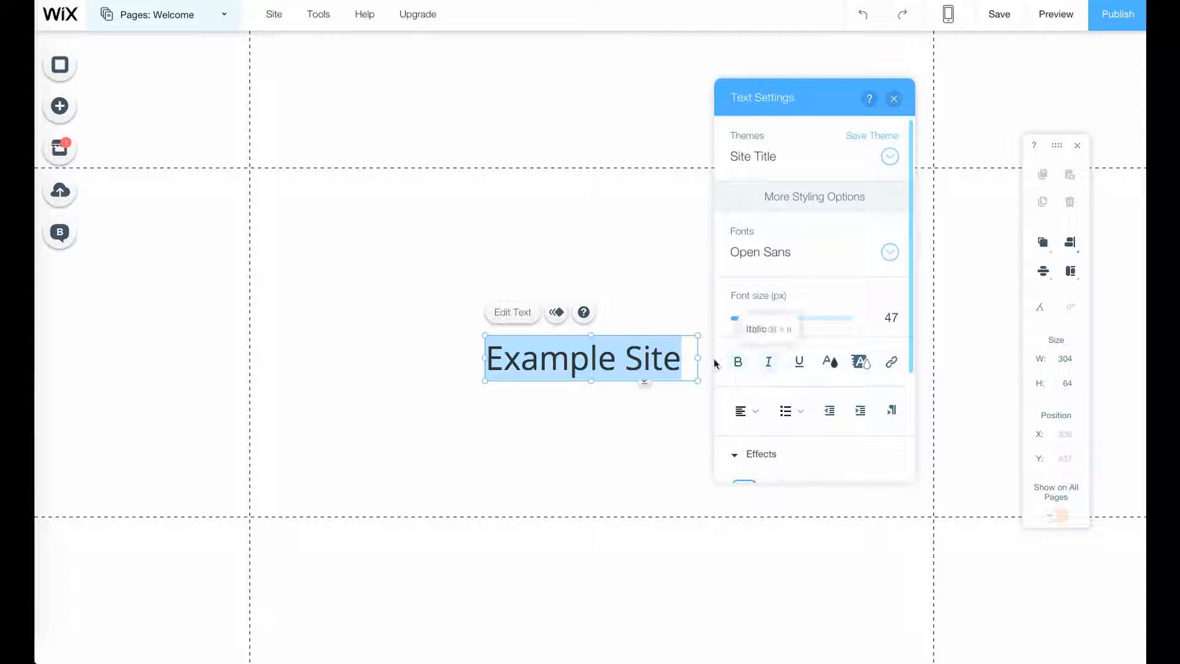
{"action": "left_click", "coordinate": [738, 363]}
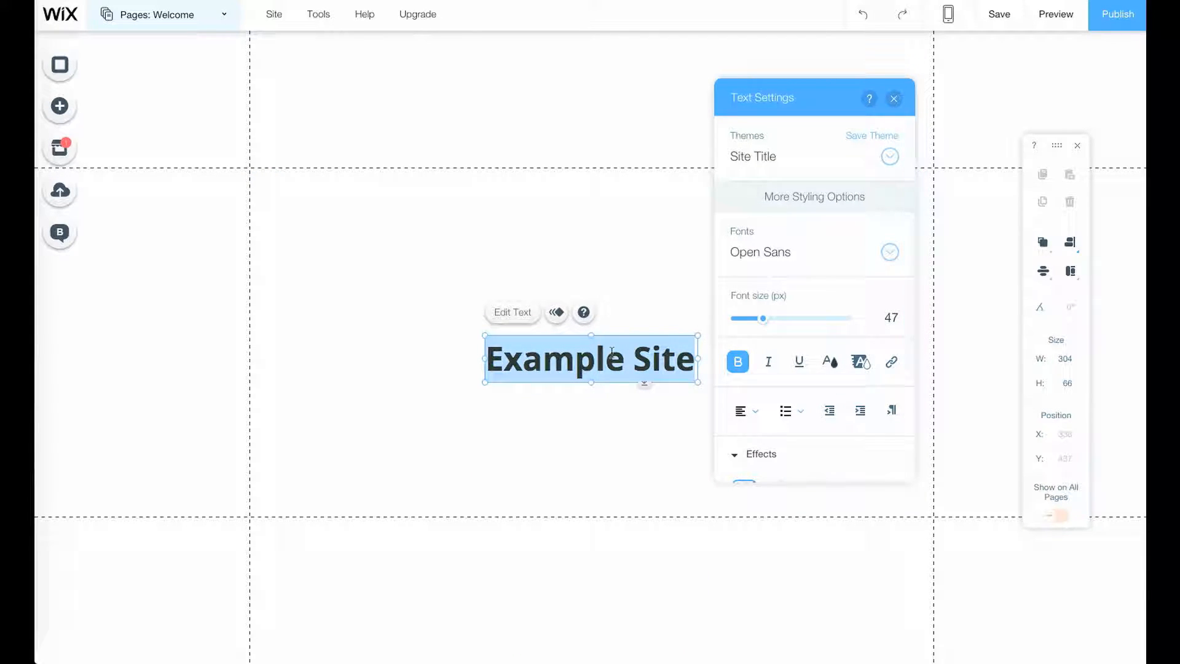
{"action": "left_click", "coordinate": [745, 453]}
{"action": "left_click", "coordinate": [847, 373]}
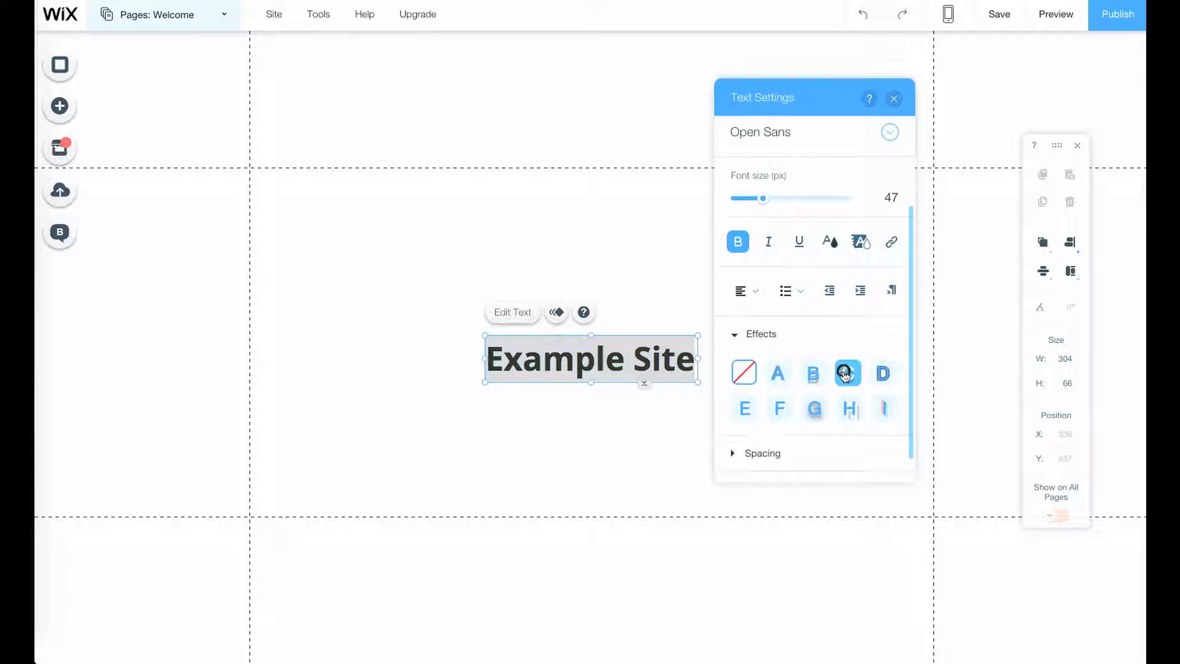
Try text effects D and A on the "Example Site" title, finish with effect E and align the text right
{"action": "left_click", "coordinate": [886, 376]}
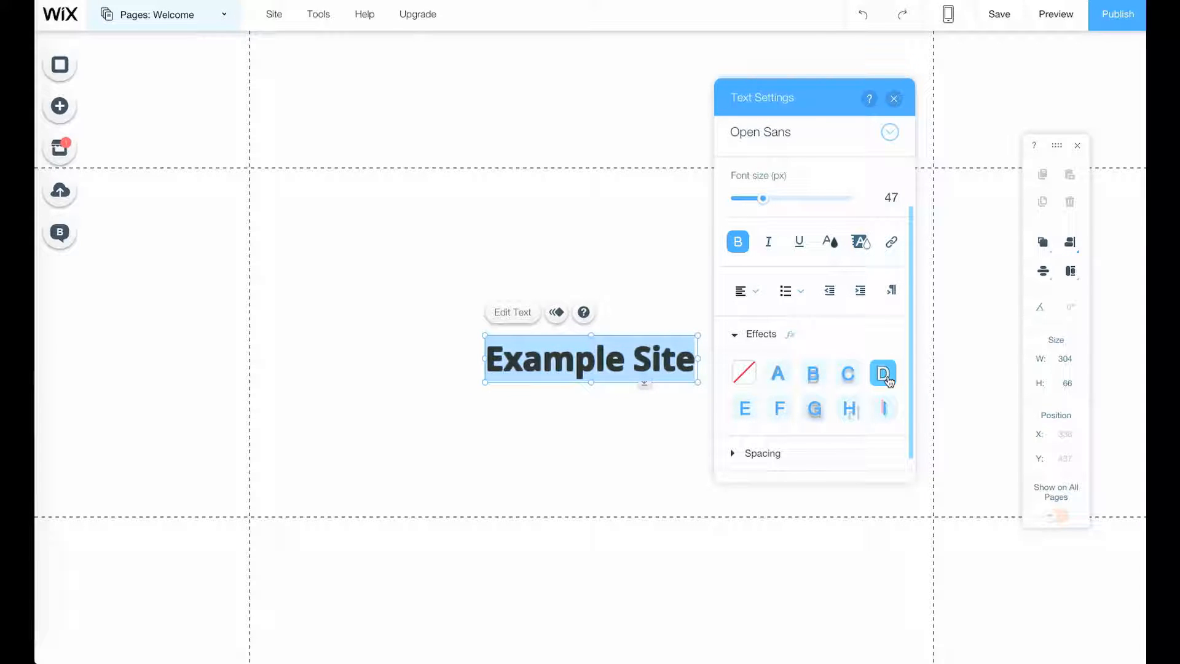
{"action": "left_click", "coordinate": [778, 374]}
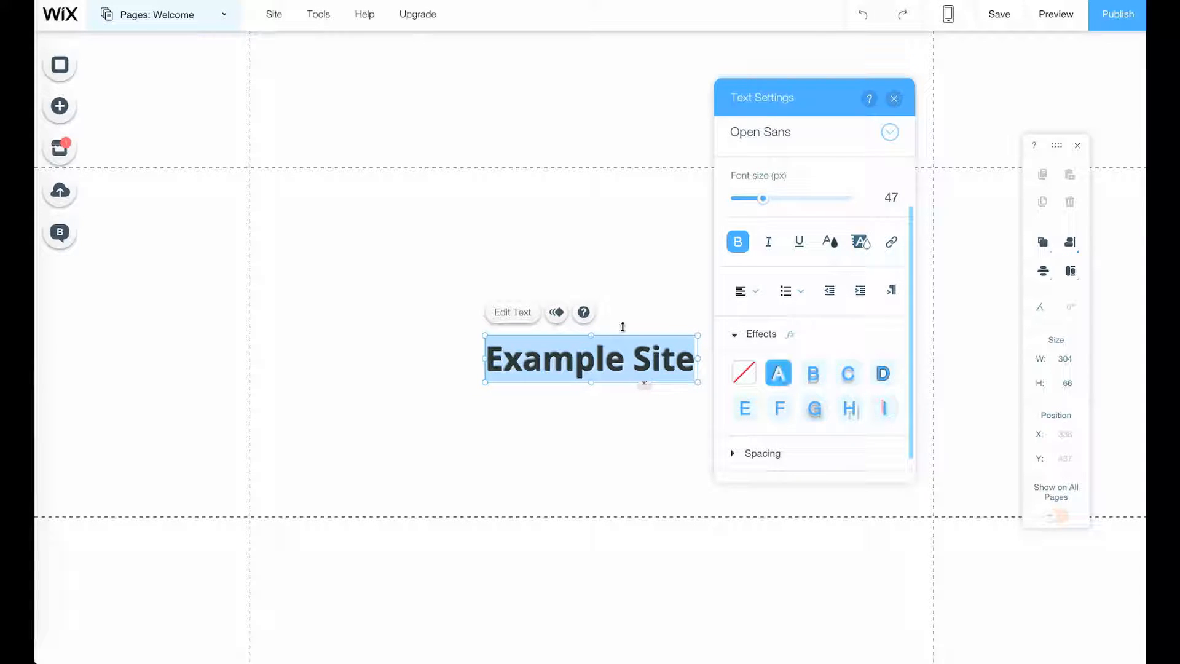
{"action": "left_click", "coordinate": [744, 408]}
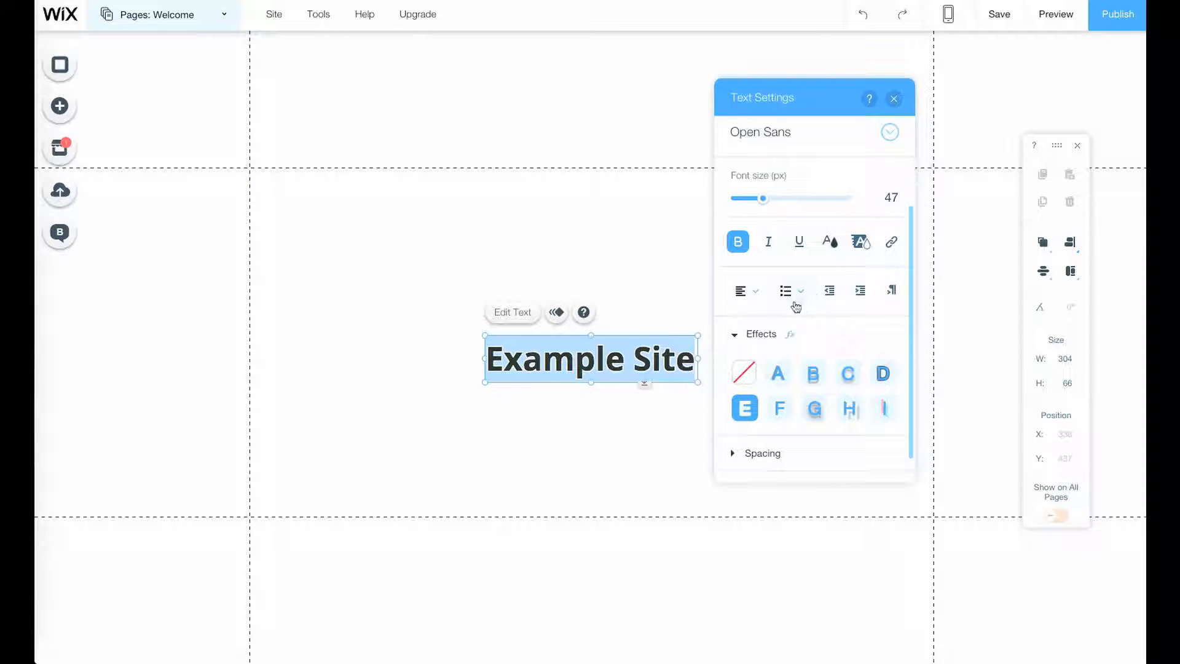
{"action": "left_click", "coordinate": [754, 293]}
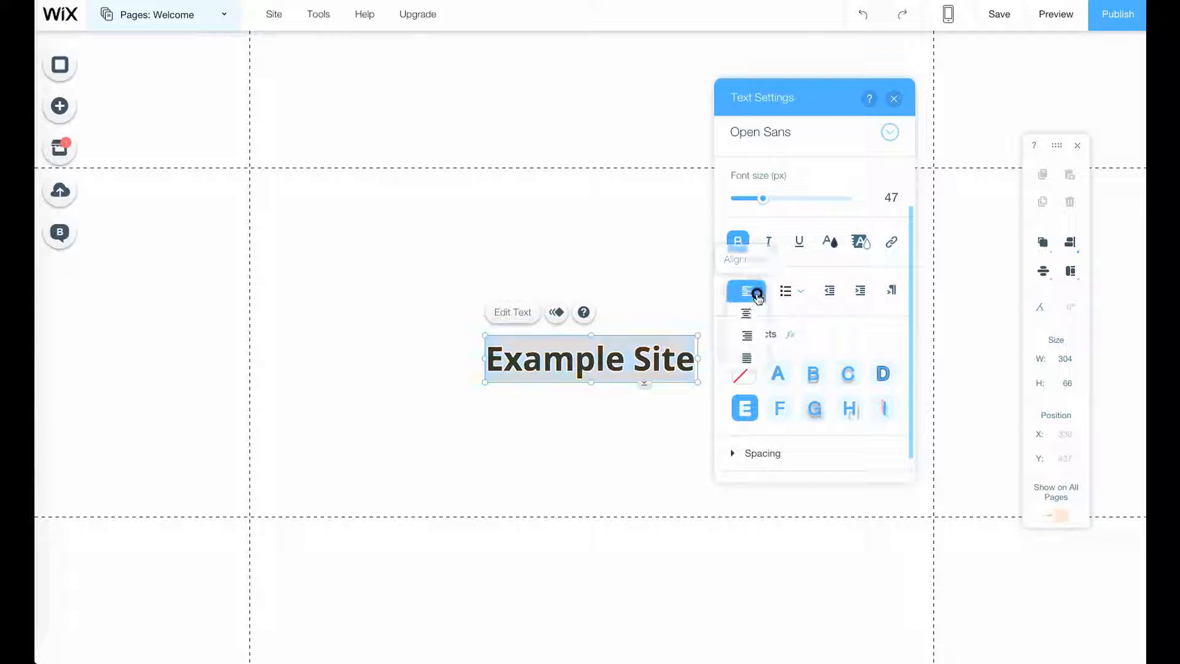
{"action": "left_click", "coordinate": [747, 337]}
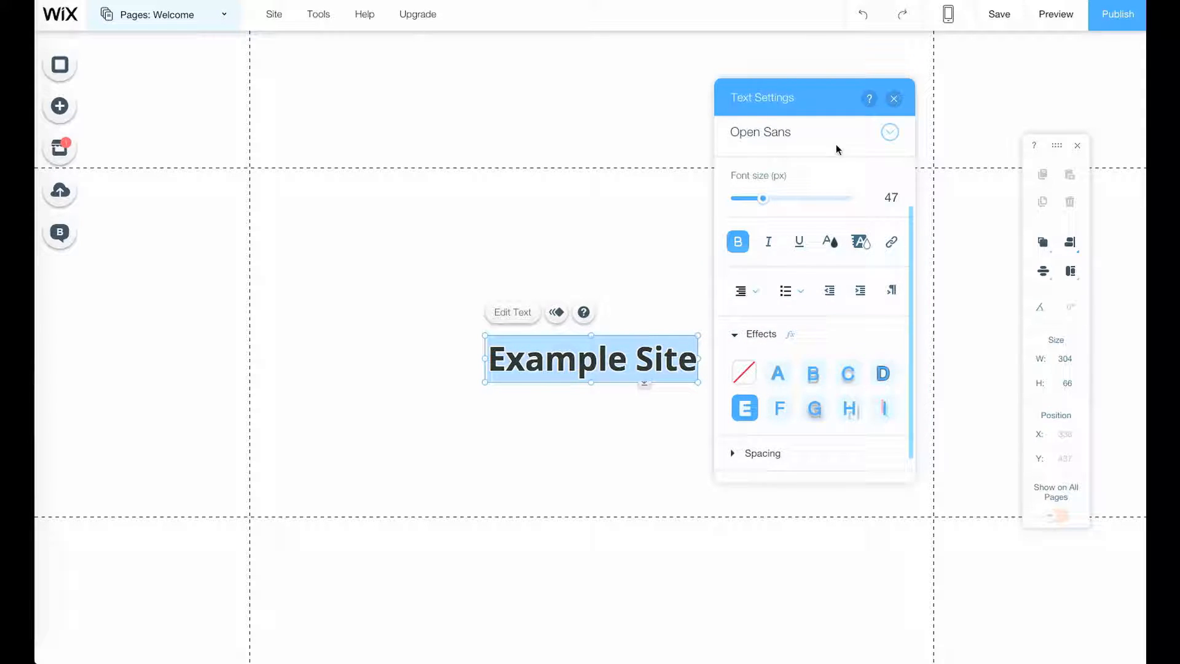
{"action": "left_click", "coordinate": [894, 98]}
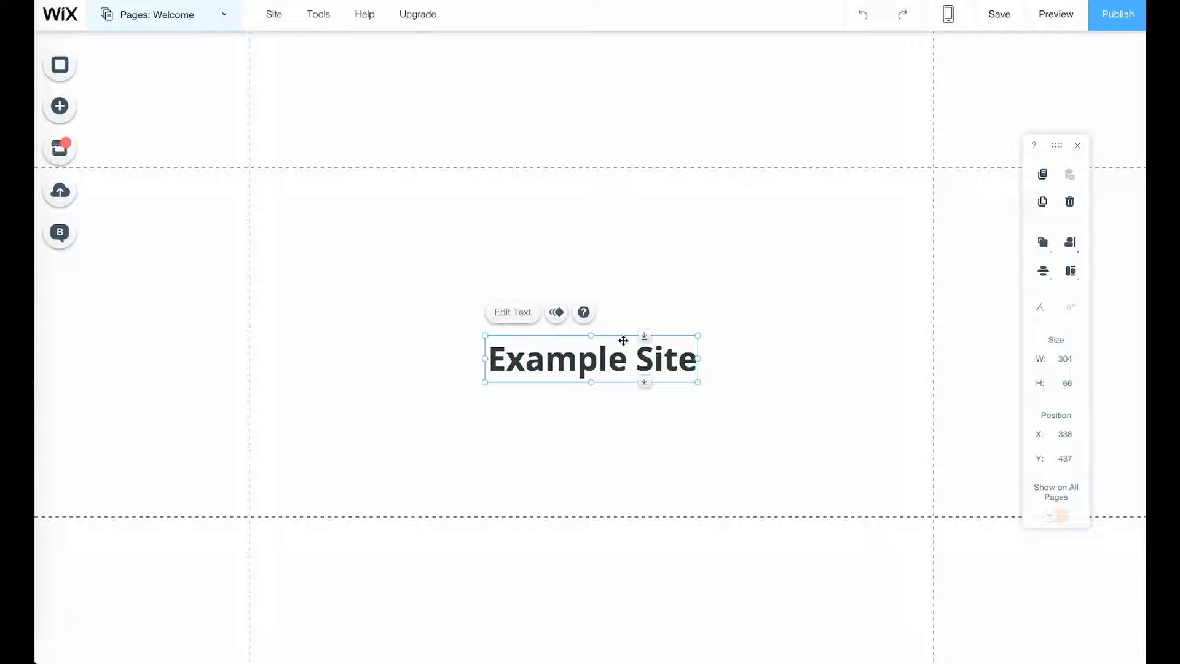
Move the "Example Site" title up into the page header at X 338, Y 130 and dismiss the notice about showing on all pages
{"action": "left_click_drag", "start_coordinate": [638, 297], "coordinate": [637, 151]}
{"action": "mouse_move", "coordinate": [635, 146]}
{"action": "left_mouse_down"}
{"action": "mouse_move", "coordinate": [624, 124]}
{"action": "mouse_move", "coordinate": [545, 129]}
{"action": "mouse_move", "coordinate": [625, 125]}
{"action": "left_mouse_up"}
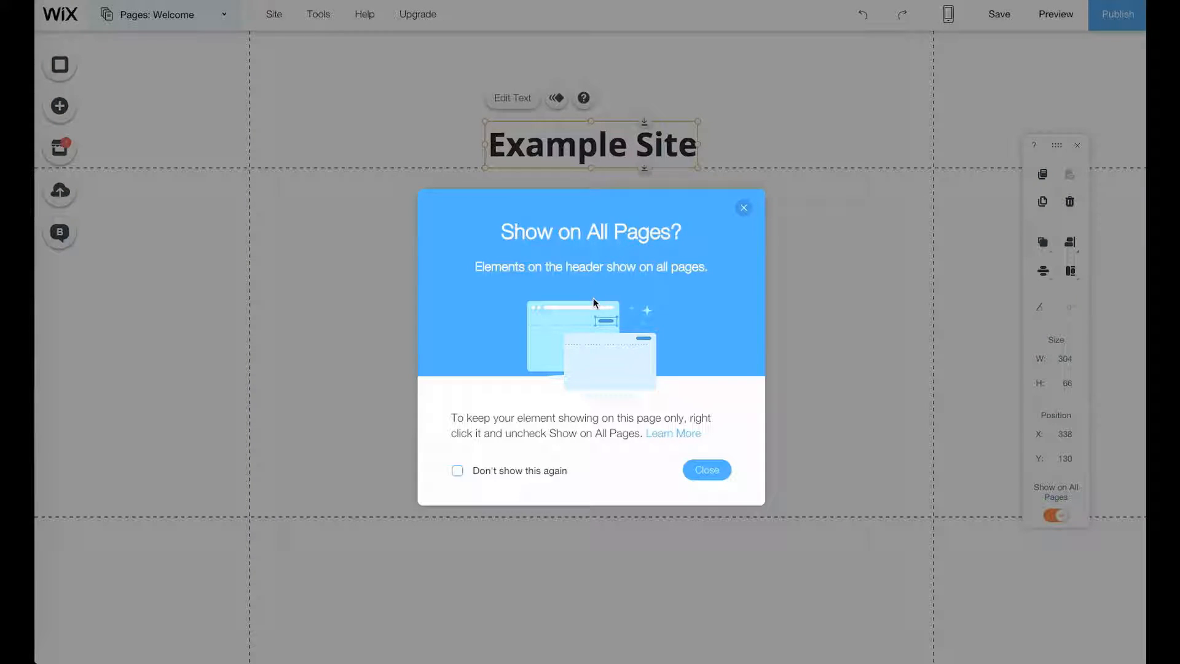
{"action": "left_click", "coordinate": [701, 470]}
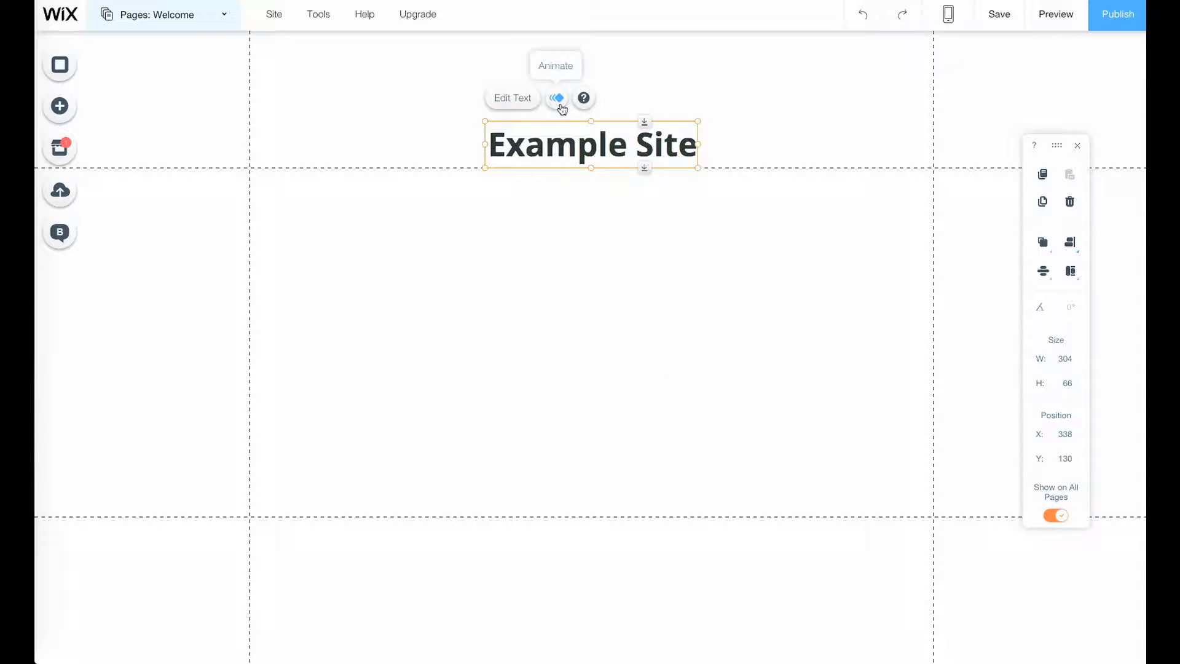
{"action": "left_click_drag", "start_coordinate": [581, 136], "coordinate": [582, 139]}
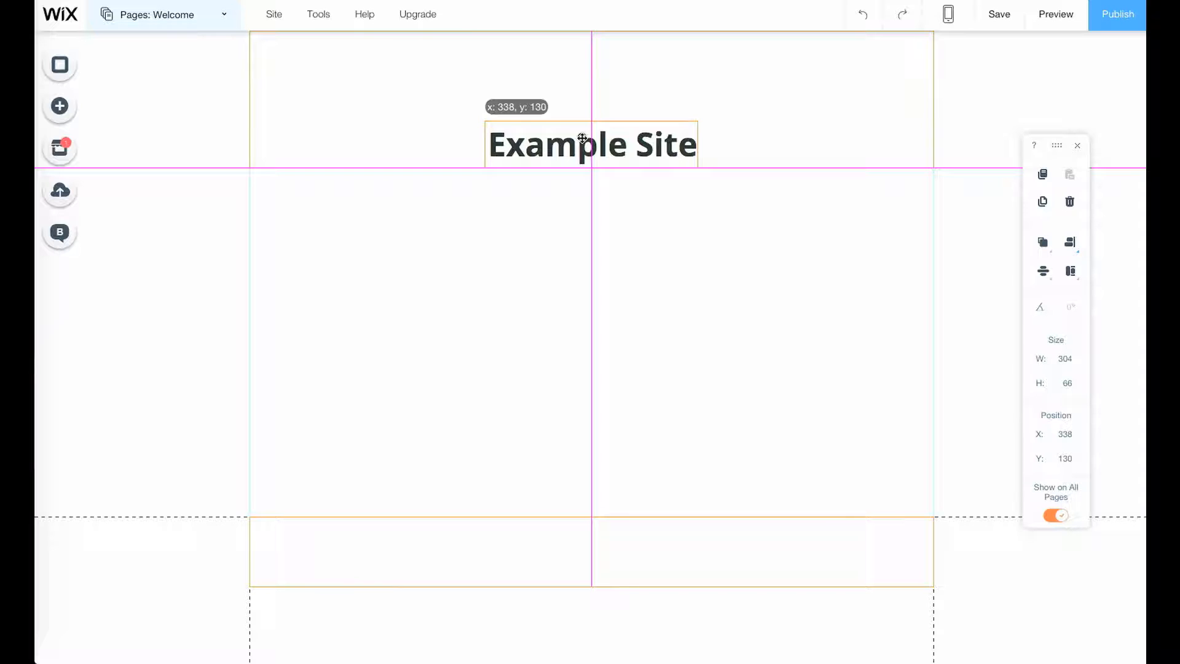
{"action": "left_click_drag", "start_coordinate": [582, 137], "coordinate": [582, 137]}
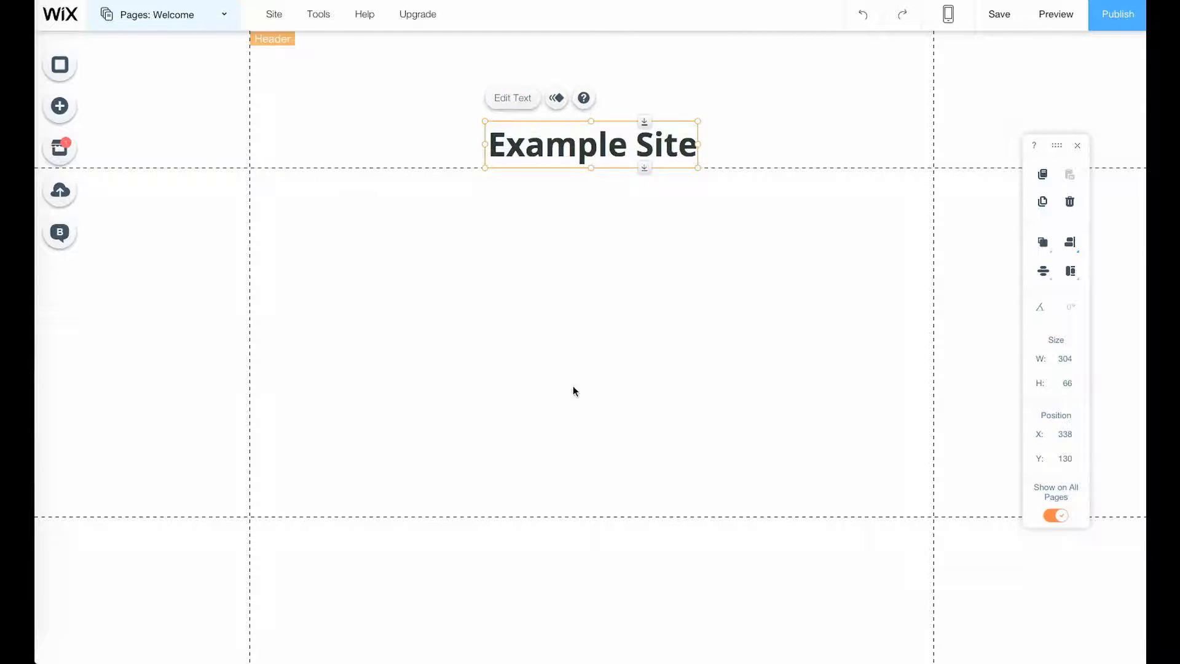
Browse the app categories in the Wix App Market and close it without adding an app
{"action": "left_click", "coordinate": [65, 158]}
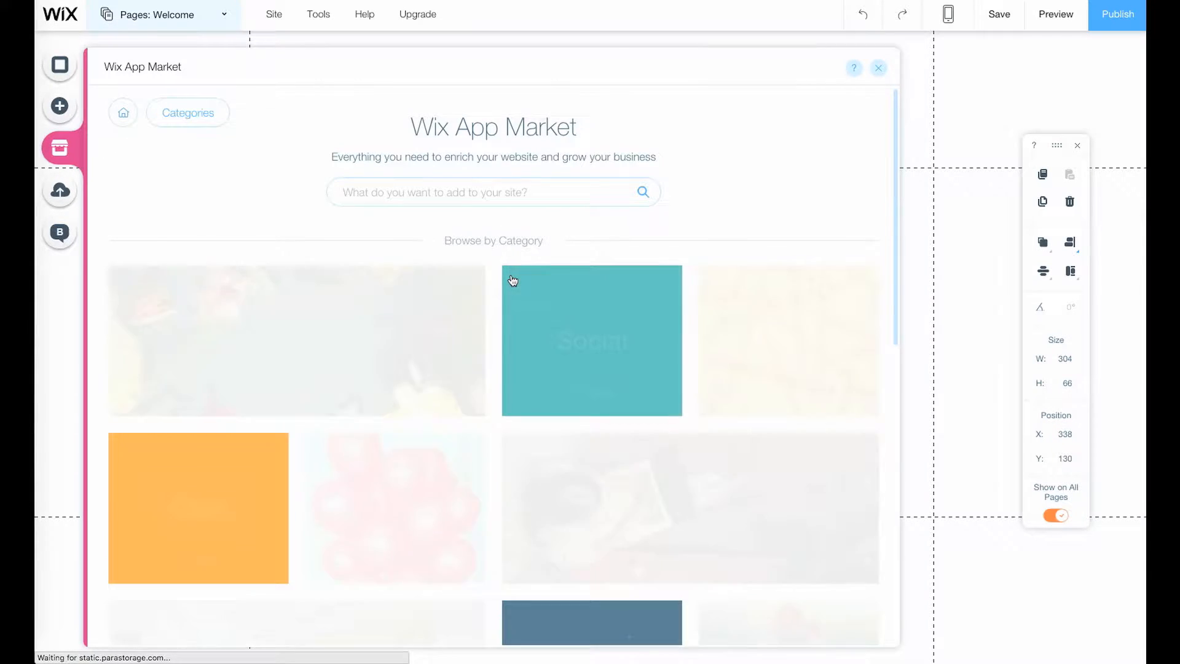
{"action": "mouse_move", "coordinate": [518, 346]}
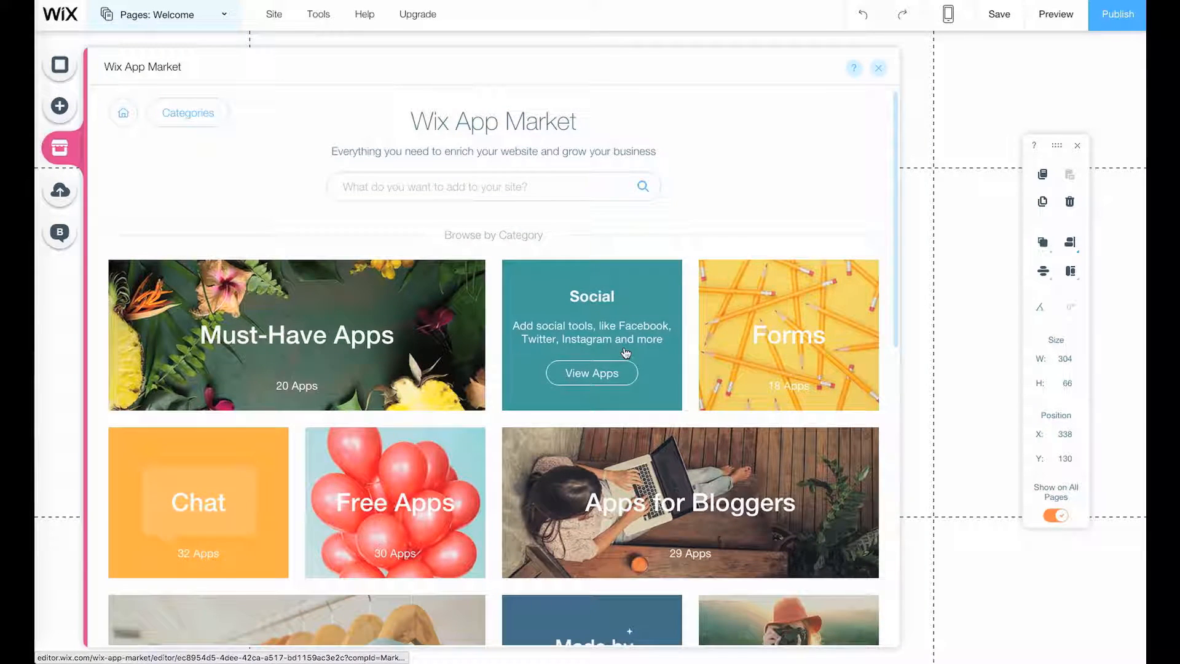
{"action": "scroll", "coordinate": [625, 352], "scroll_direction": "down", "scroll_amount": 2}
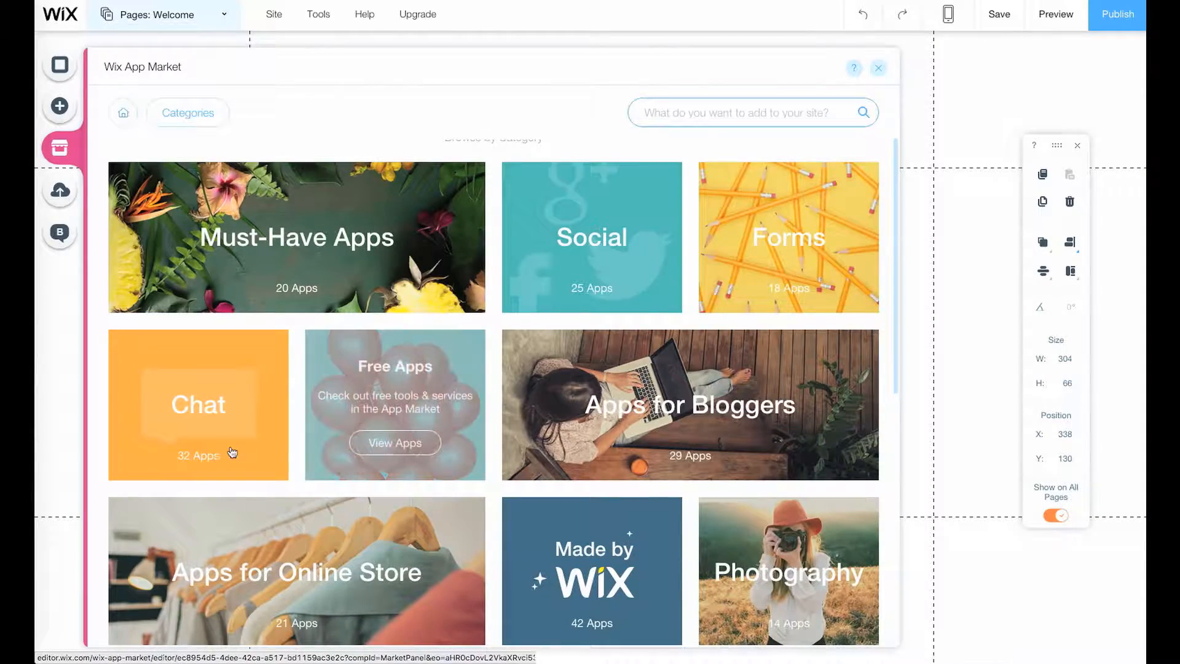
{"action": "scroll", "coordinate": [480, 482], "scroll_direction": "down", "scroll_amount": 3}
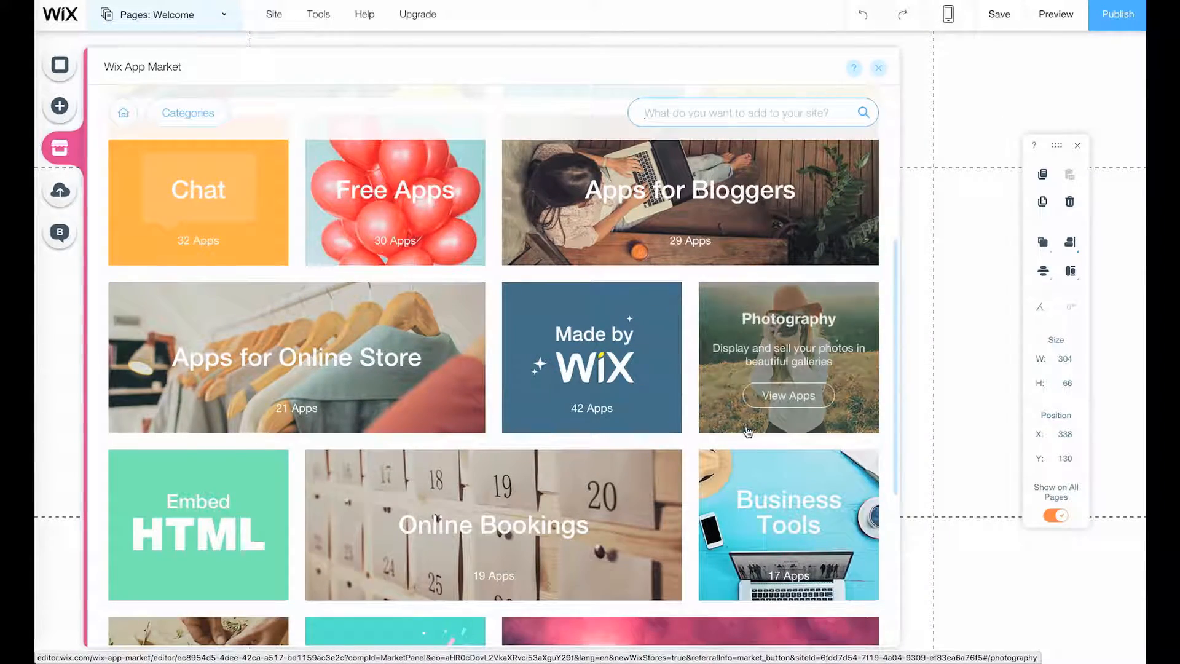
{"action": "scroll", "coordinate": [491, 566], "scroll_direction": "down", "scroll_amount": 1}
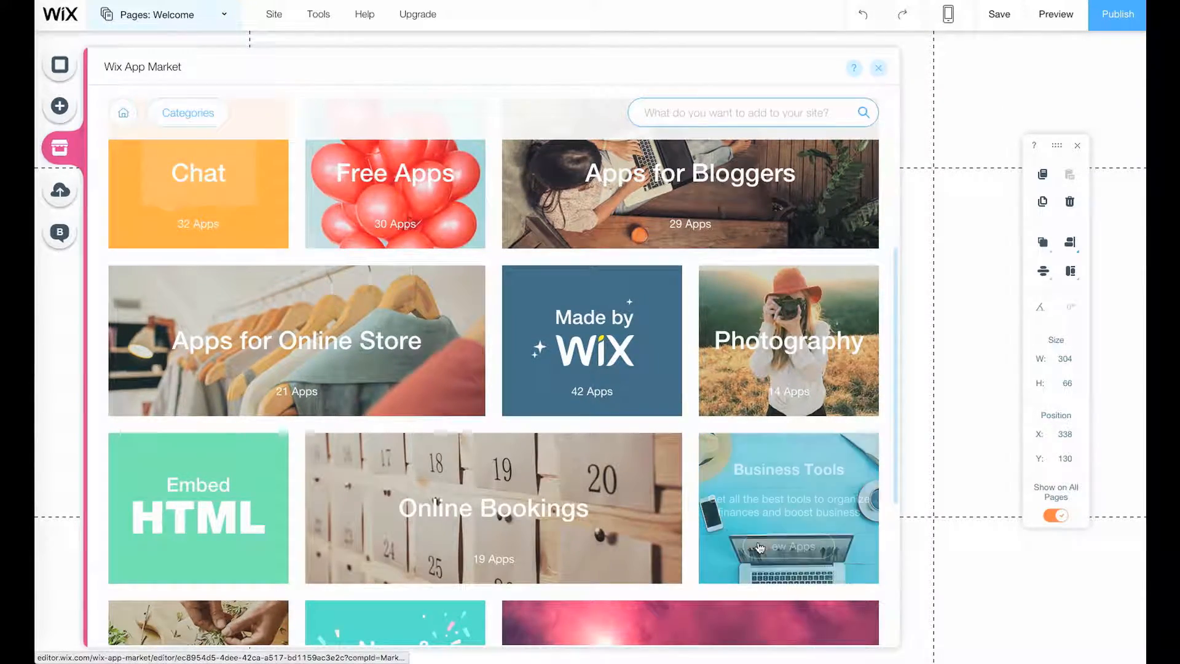
{"action": "left_click", "coordinate": [878, 68]}
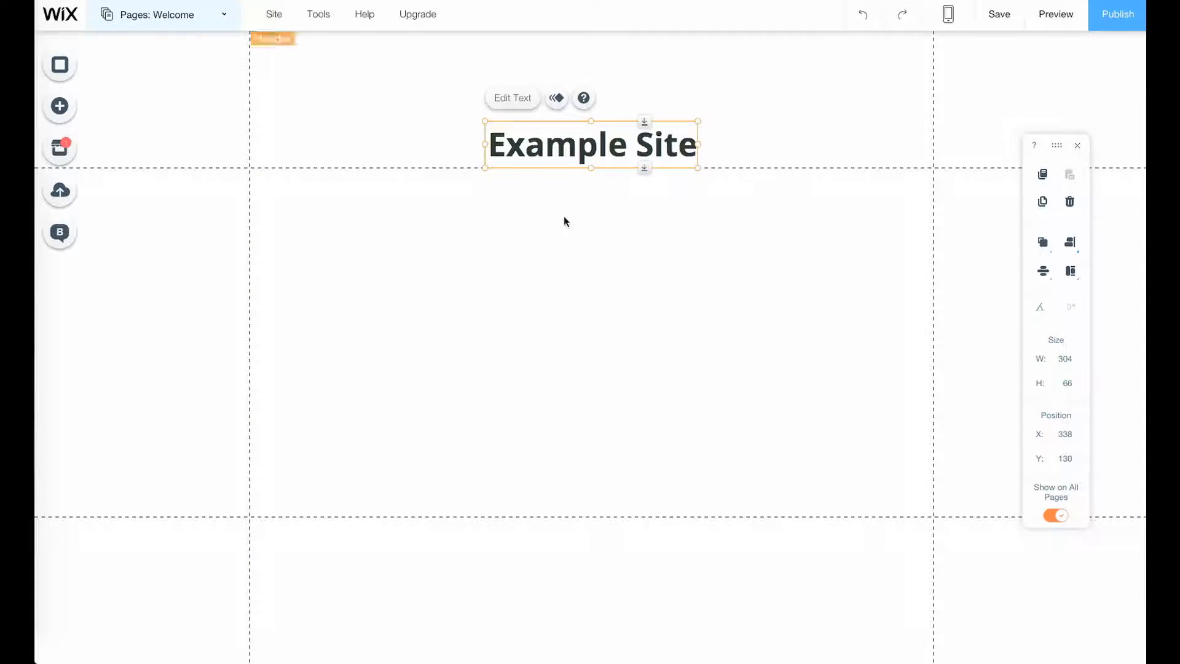
Examine the social elements that can be added, from the social bars and Facebook tools to Spotify and the related apps
{"action": "left_click", "coordinate": [59, 106]}
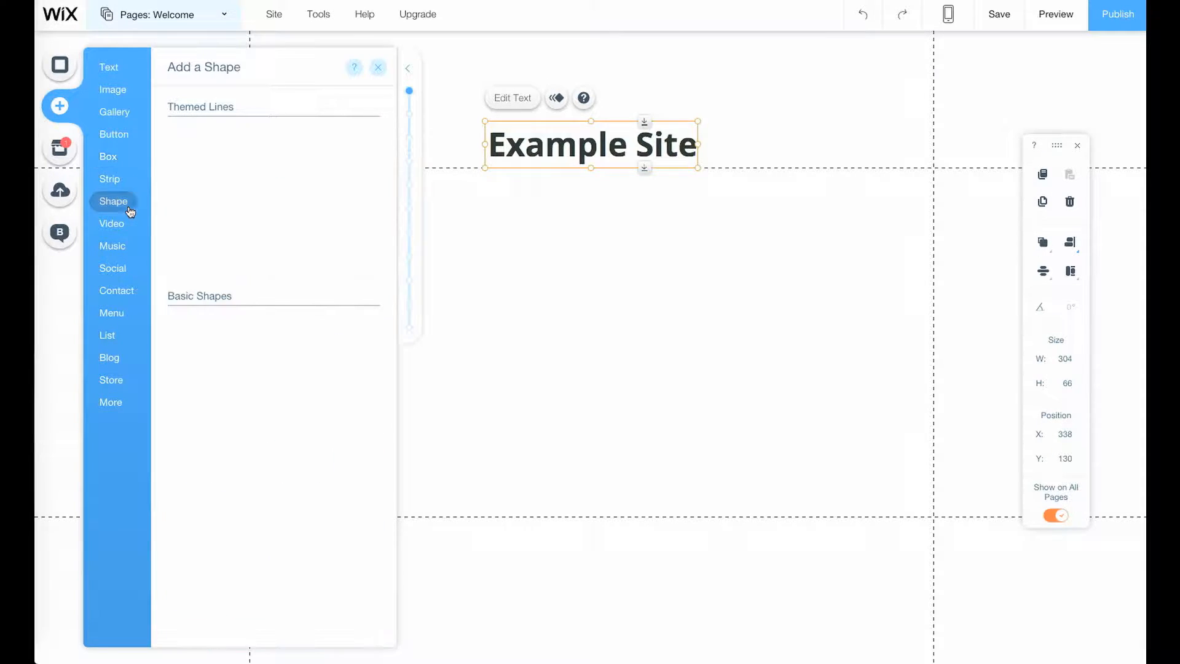
{"action": "left_click", "coordinate": [113, 270]}
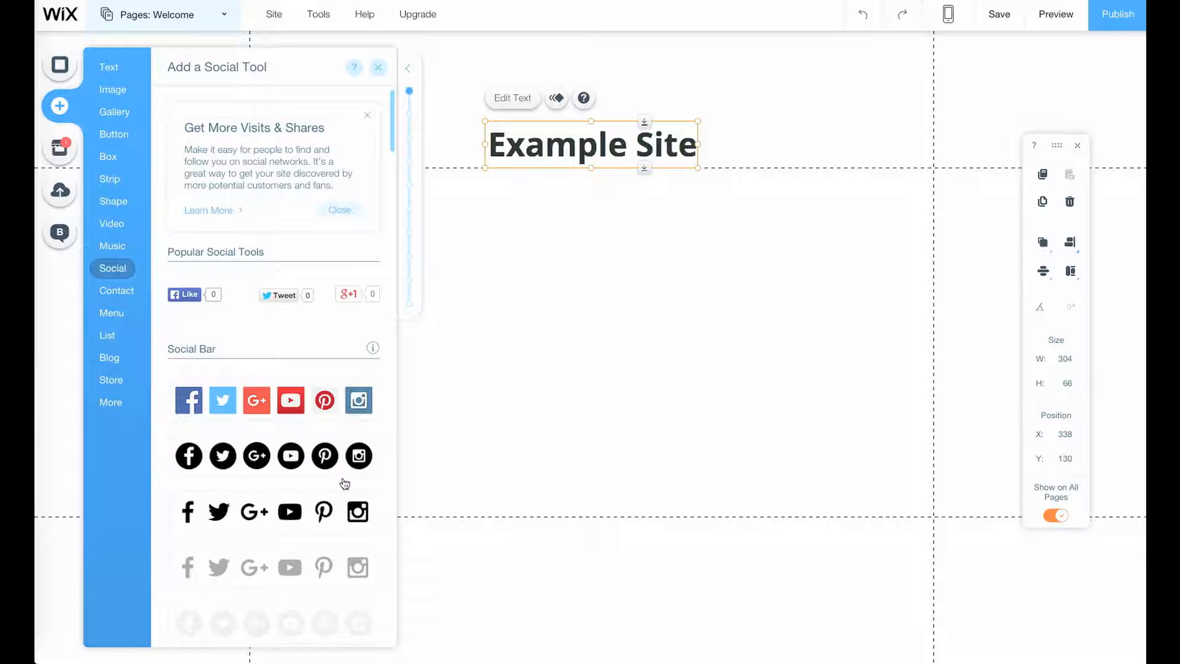
{"action": "scroll", "coordinate": [345, 483], "scroll_direction": "down", "scroll_amount": 5}
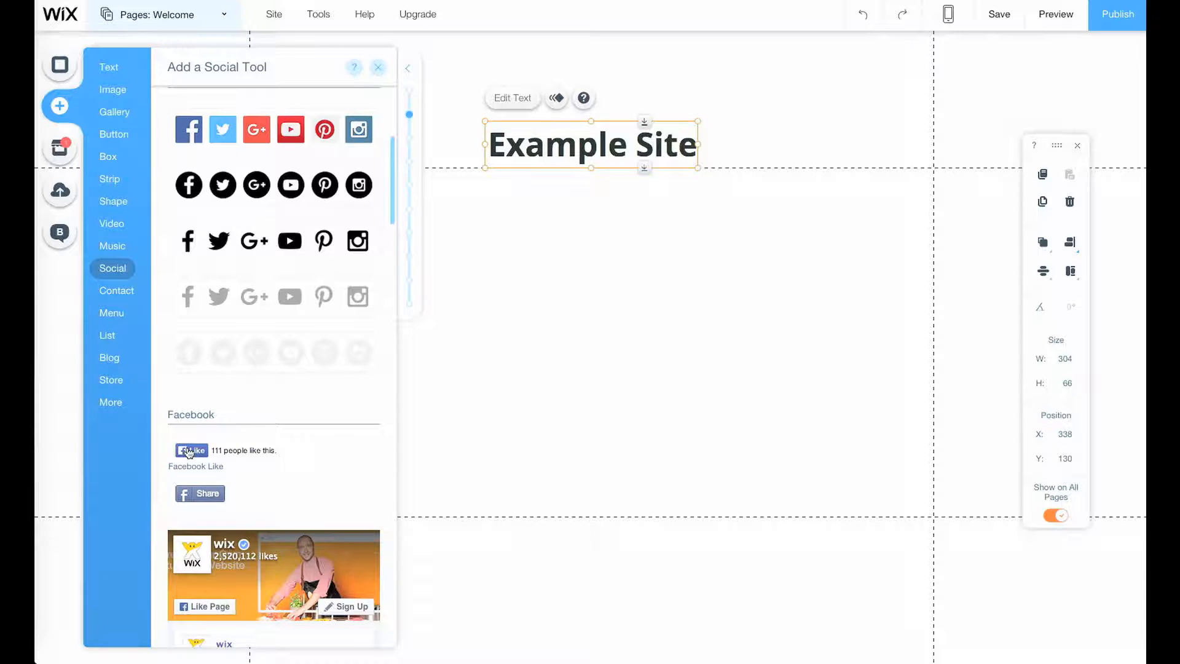
{"action": "scroll", "coordinate": [208, 466], "scroll_direction": "down", "scroll_amount": 2}
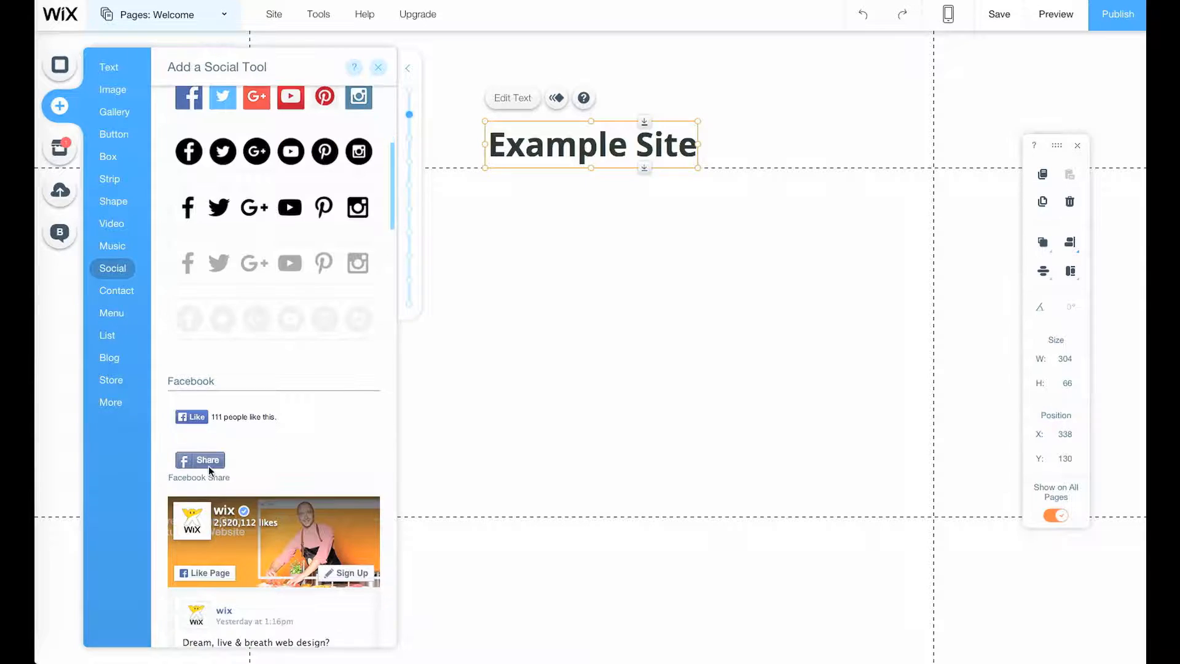
{"action": "scroll", "coordinate": [241, 612], "scroll_direction": "down", "scroll_amount": 4}
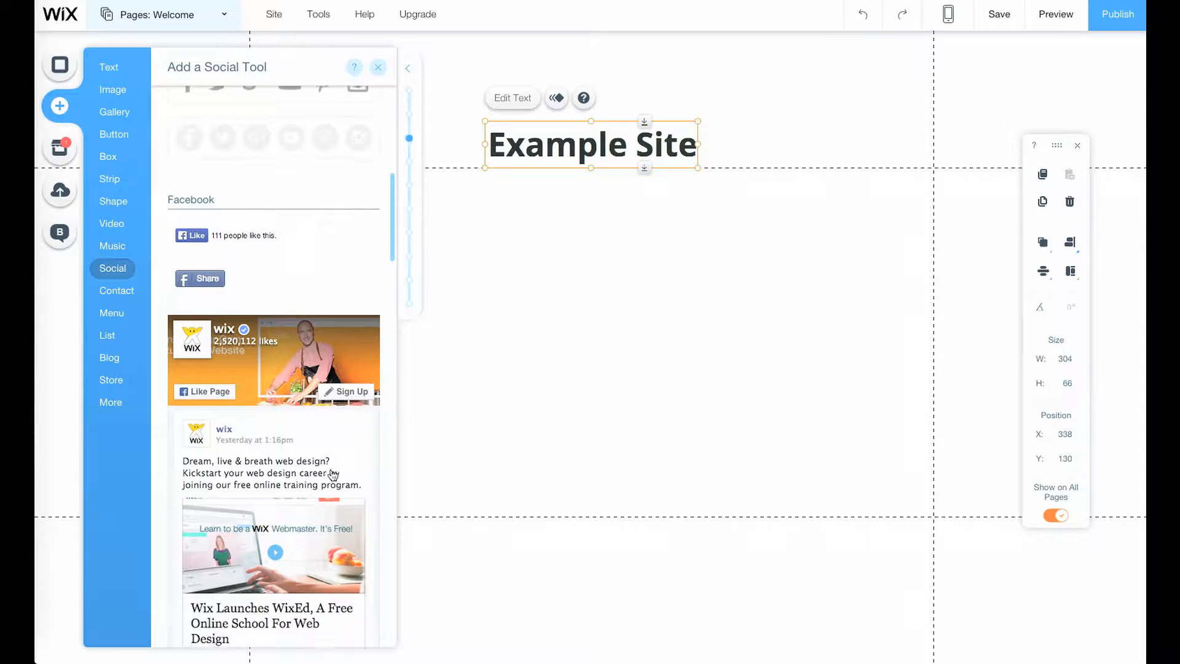
{"action": "scroll", "coordinate": [326, 476], "scroll_direction": "down", "scroll_amount": 5}
{"action": "scroll", "coordinate": [298, 545], "scroll_direction": "down", "scroll_amount": 5}
{"action": "scroll", "coordinate": [298, 545], "scroll_direction": "down", "scroll_amount": 7}
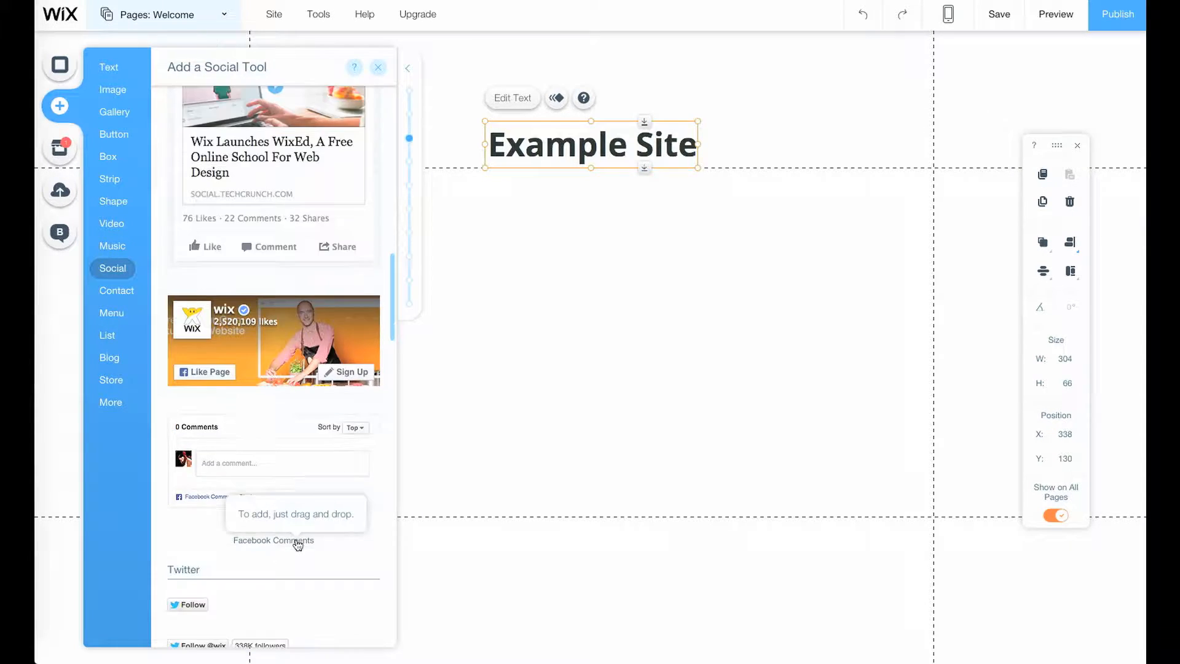
{"action": "scroll", "coordinate": [291, 495], "scroll_direction": "down", "scroll_amount": 13}
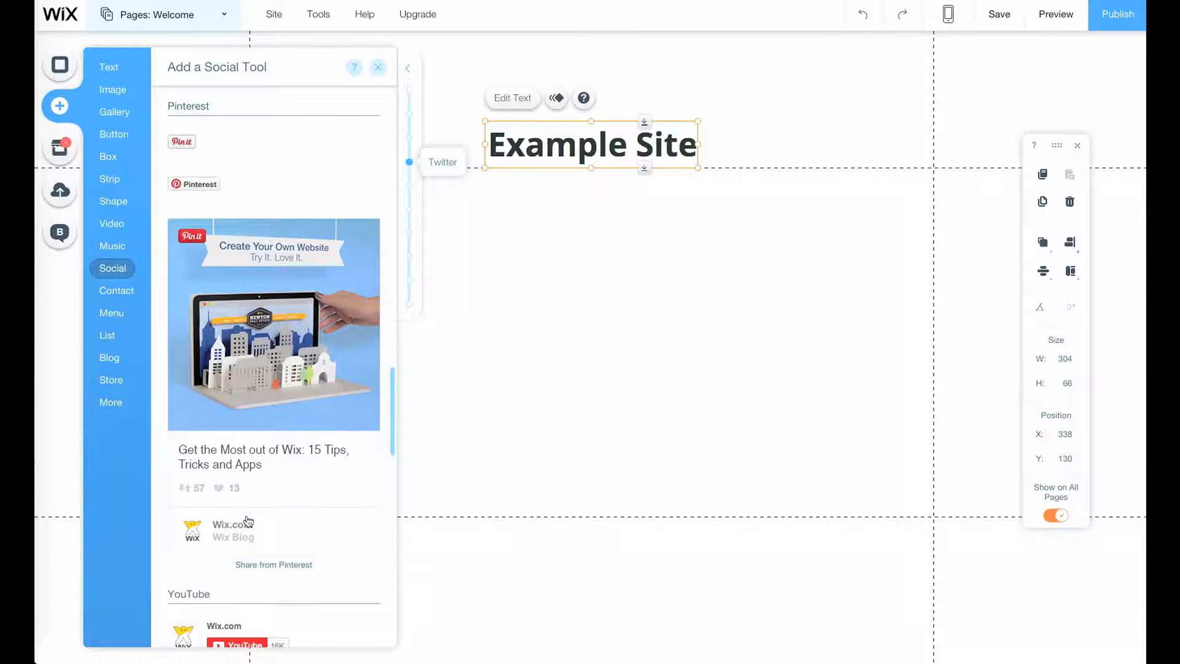
{"action": "scroll", "coordinate": [241, 571], "scroll_direction": "down", "scroll_amount": 5}
{"action": "scroll", "coordinate": [228, 492], "scroll_direction": "down", "scroll_amount": 1}
{"action": "scroll", "coordinate": [236, 515], "scroll_direction": "down", "scroll_amount": 2}
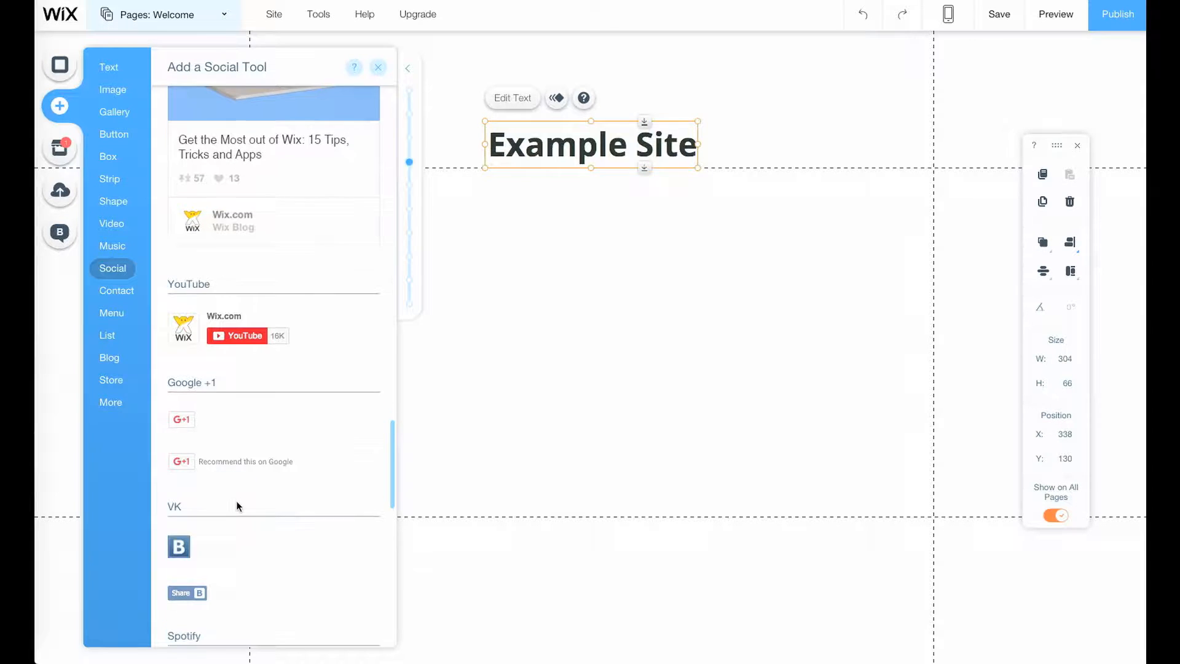
{"action": "scroll", "coordinate": [238, 505], "scroll_direction": "down", "scroll_amount": 3}
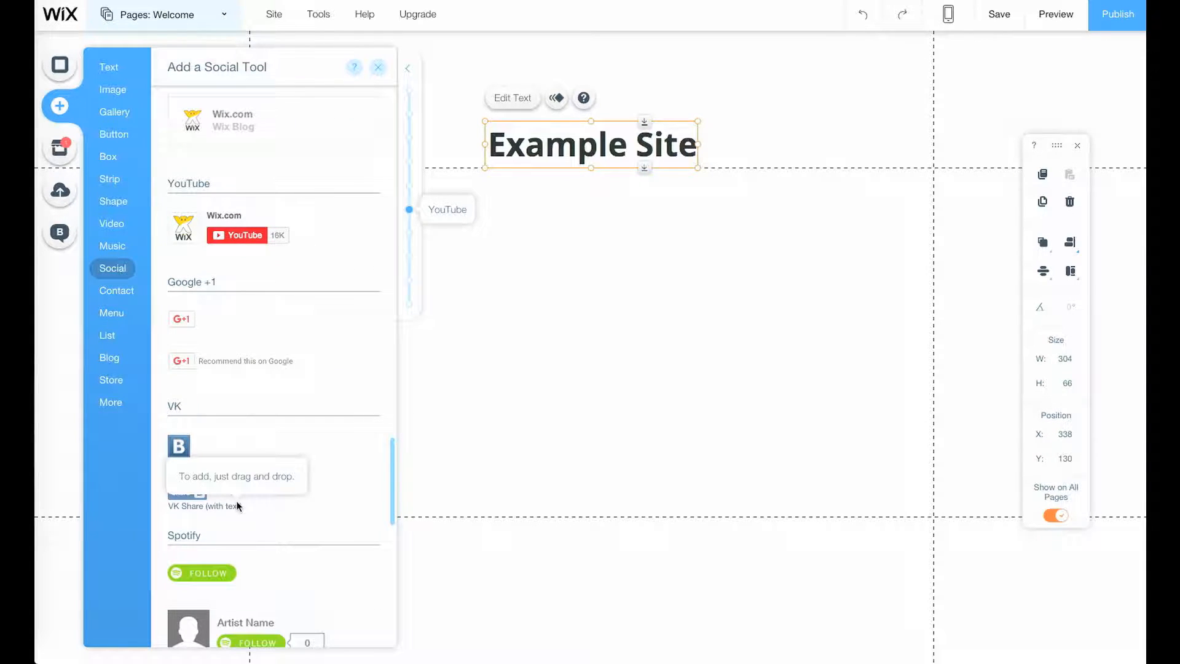
{"action": "scroll", "coordinate": [243, 491], "scroll_direction": "down", "scroll_amount": 6}
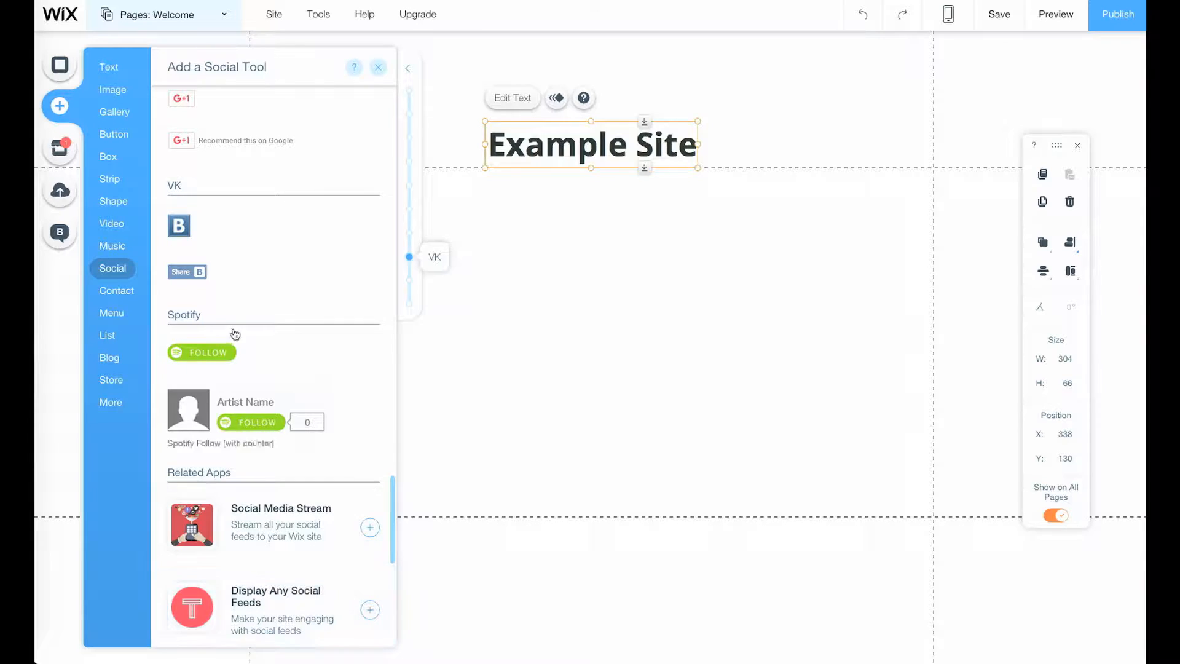
{"action": "scroll", "coordinate": [268, 548], "scroll_direction": "down", "scroll_amount": 5}
{"action": "scroll", "coordinate": [266, 546], "scroll_direction": "down", "scroll_amount": 1}
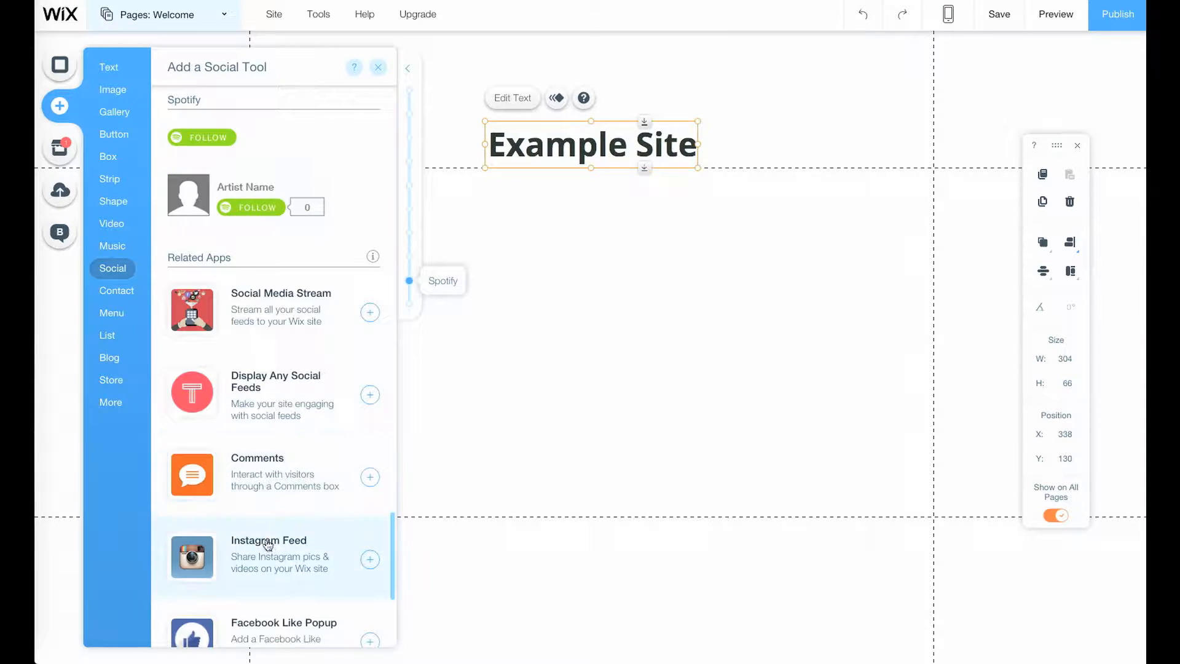
Add the social bar with coloured square icons to the bottom right corner of the page body, at X 698, Y 655
{"action": "scroll", "coordinate": [252, 556], "scroll_direction": "up", "scroll_amount": 7}
{"action": "scroll", "coordinate": [252, 556], "scroll_direction": "up", "scroll_amount": 20}
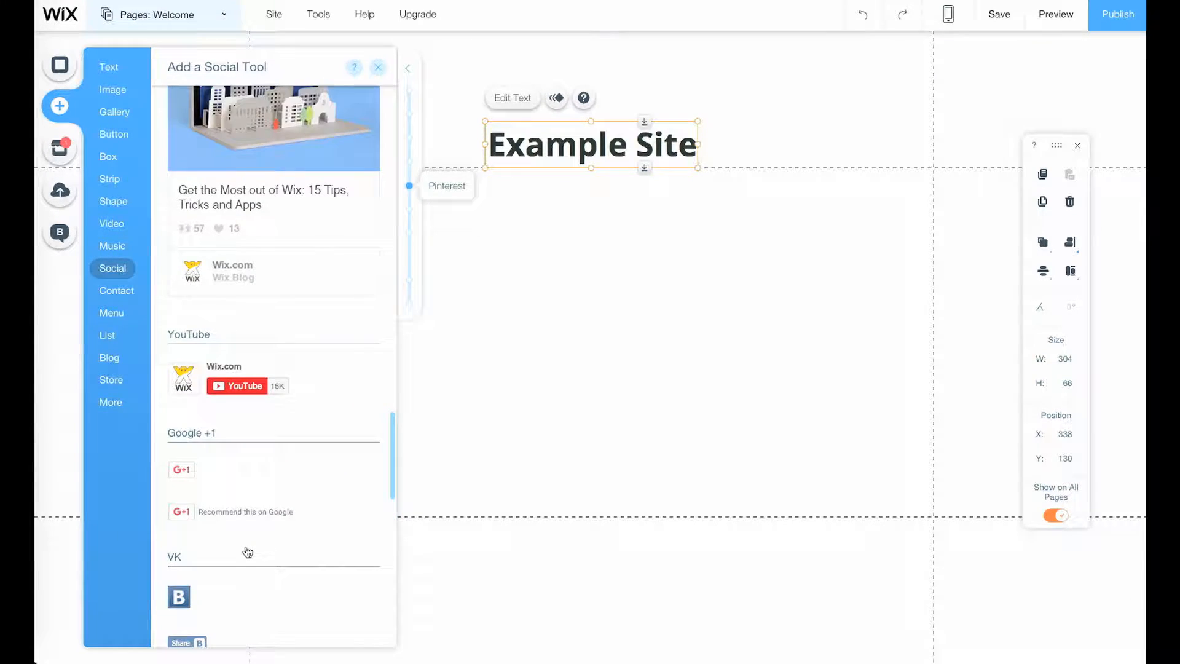
{"action": "scroll", "coordinate": [243, 556], "scroll_direction": "up", "scroll_amount": 6}
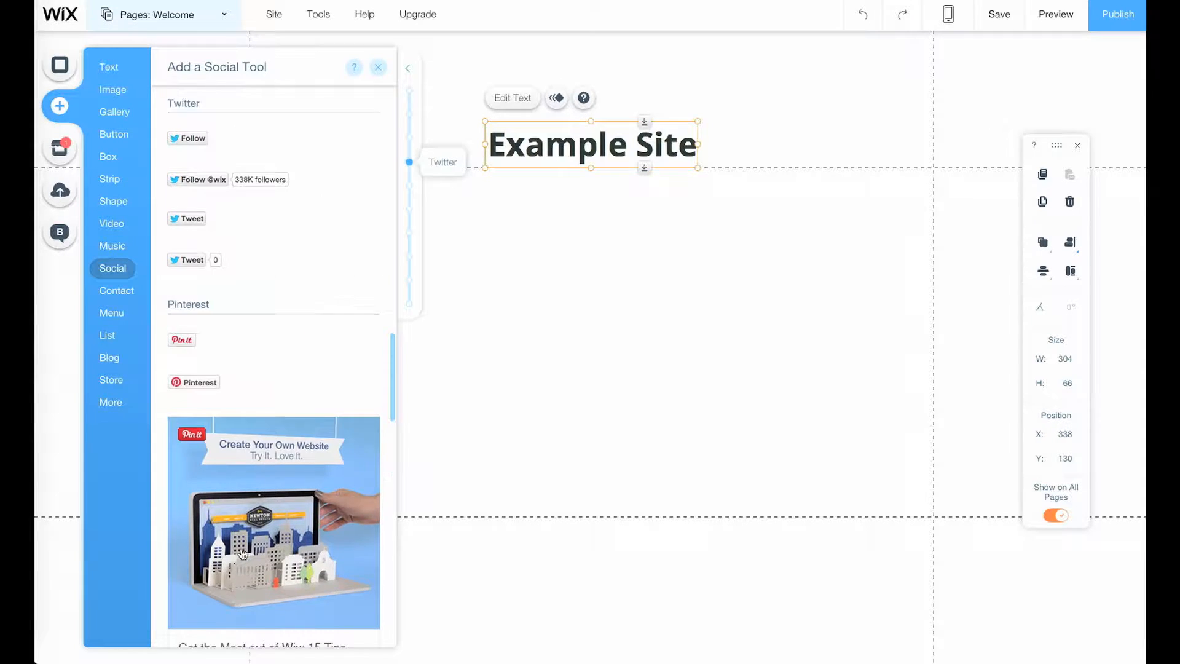
{"action": "scroll", "coordinate": [253, 417], "scroll_direction": "up", "scroll_amount": 12}
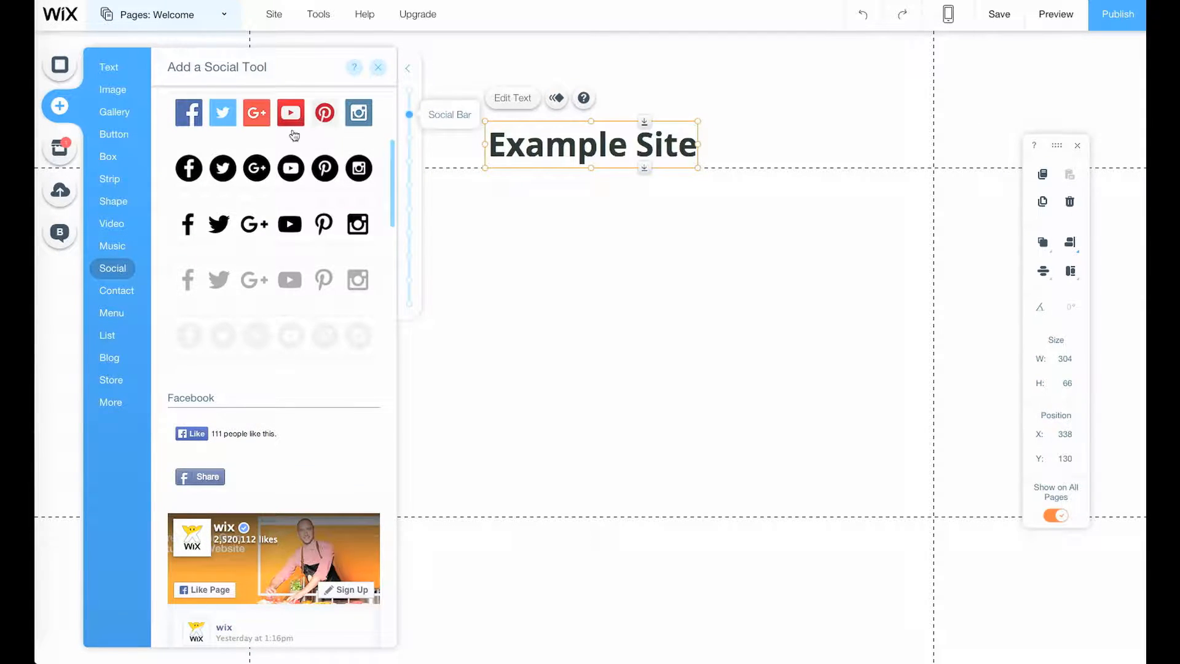
{"action": "left_click_drag", "start_coordinate": [294, 134], "coordinate": [866, 505]}
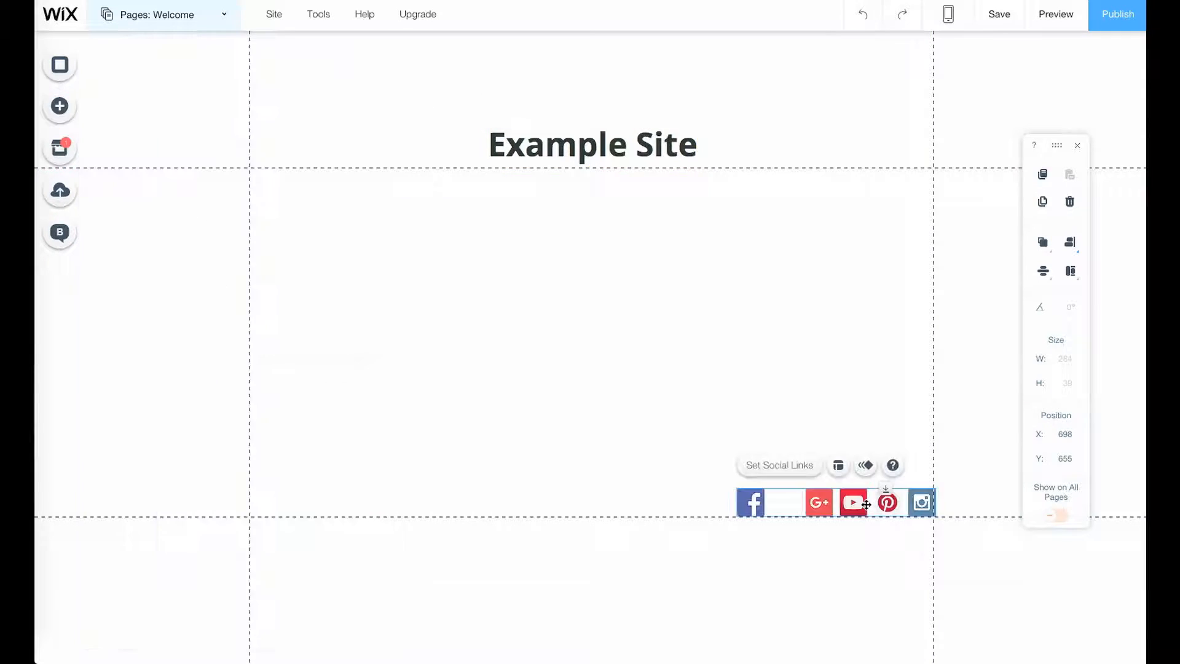
Check the link addresses of the social bar's Facebook and Twitter icons and close the link settings
{"action": "left_click", "coordinate": [792, 467]}
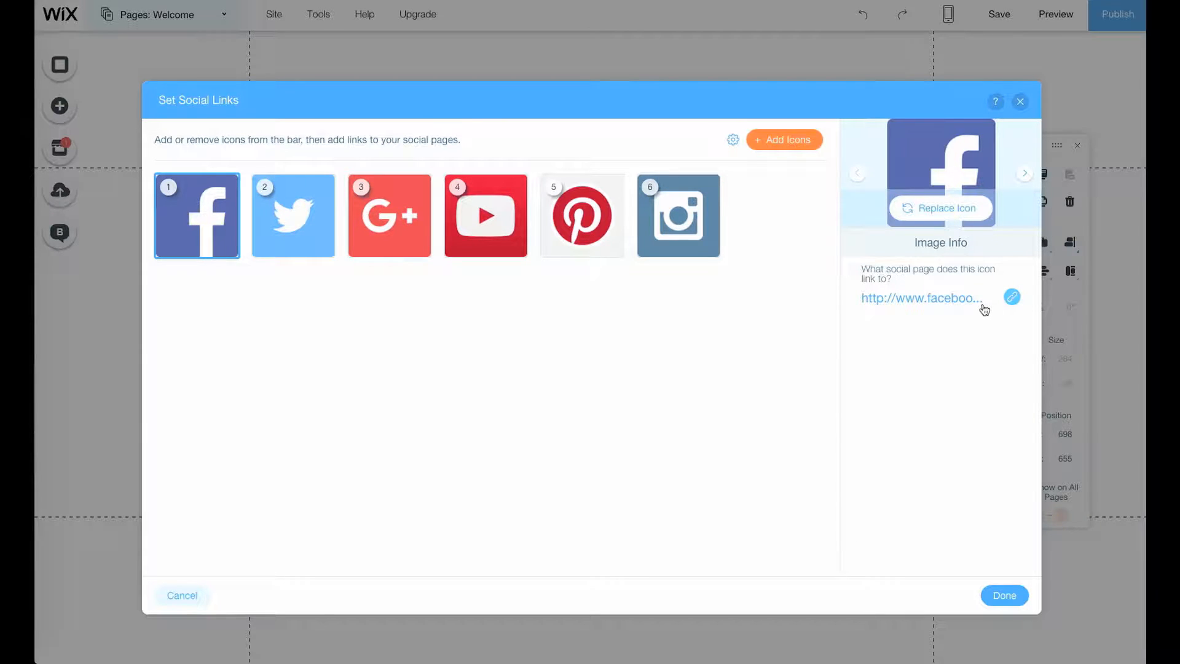
{"action": "left_click", "coordinate": [295, 227]}
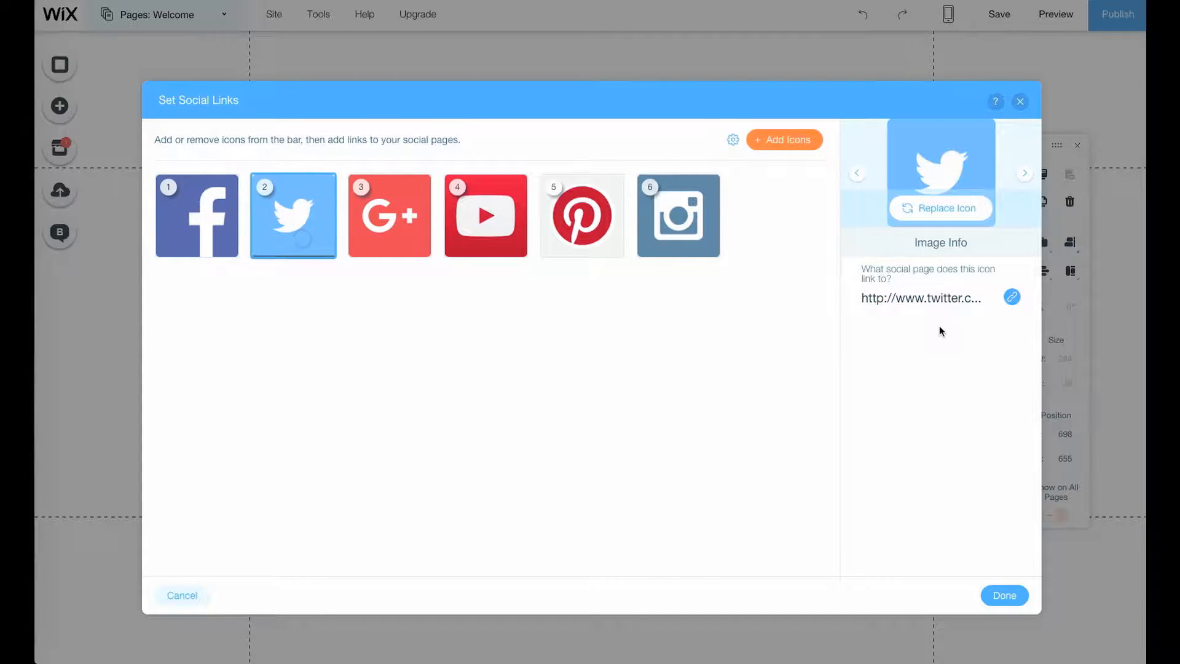
{"action": "left_click", "coordinate": [1008, 595]}
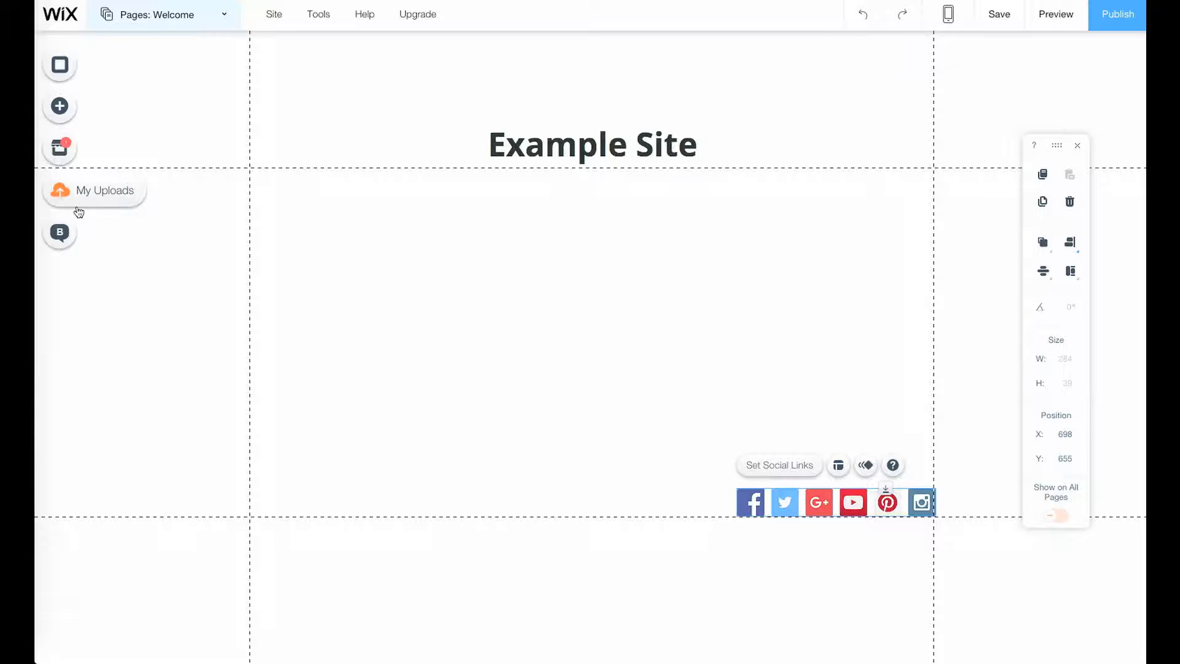
Look through the image sources in the uploads and add the free Wix picture The Stars to the page
{"action": "left_click", "coordinate": [56, 200]}
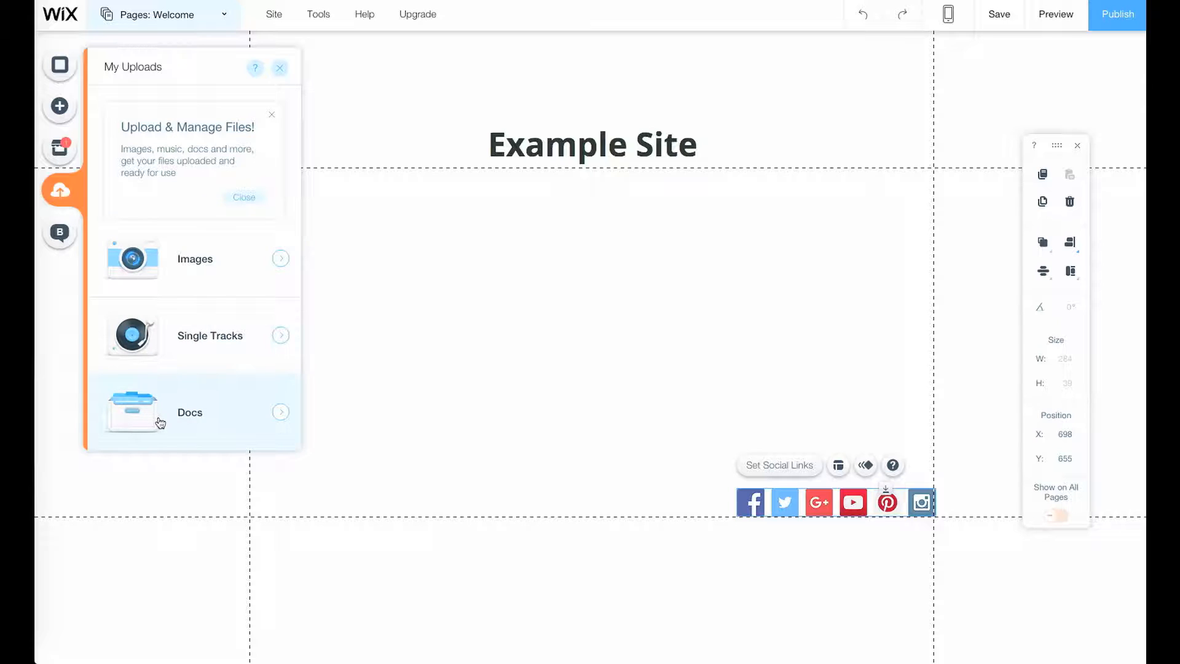
{"action": "left_click", "coordinate": [256, 256]}
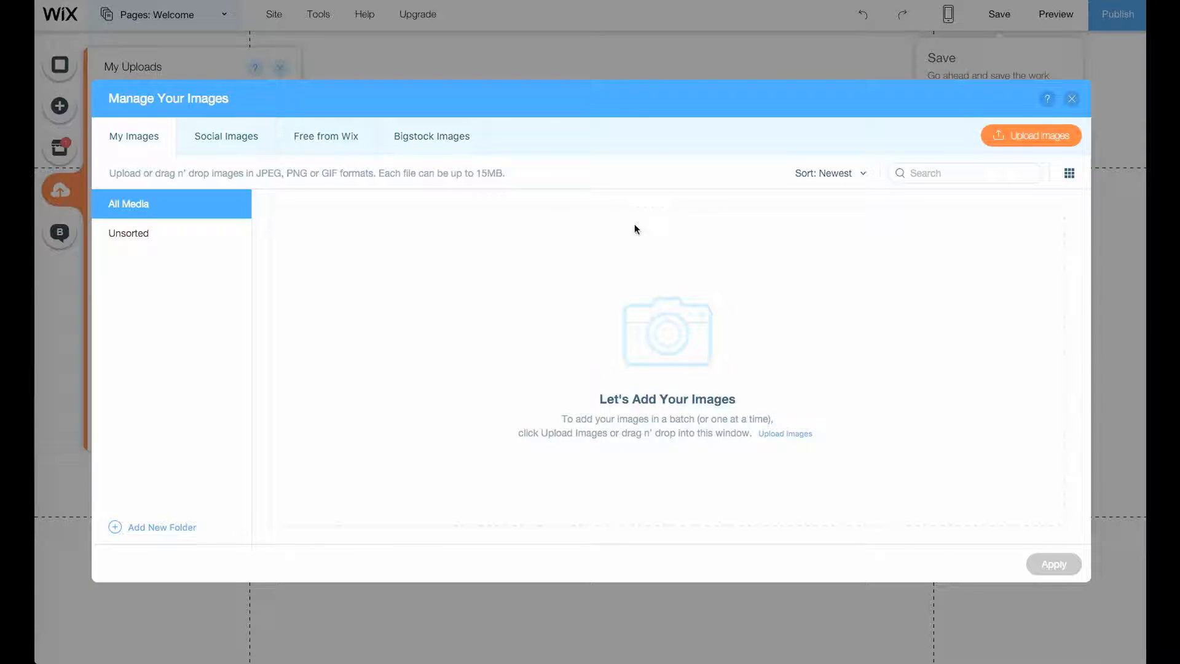
{"action": "left_click", "coordinate": [234, 133]}
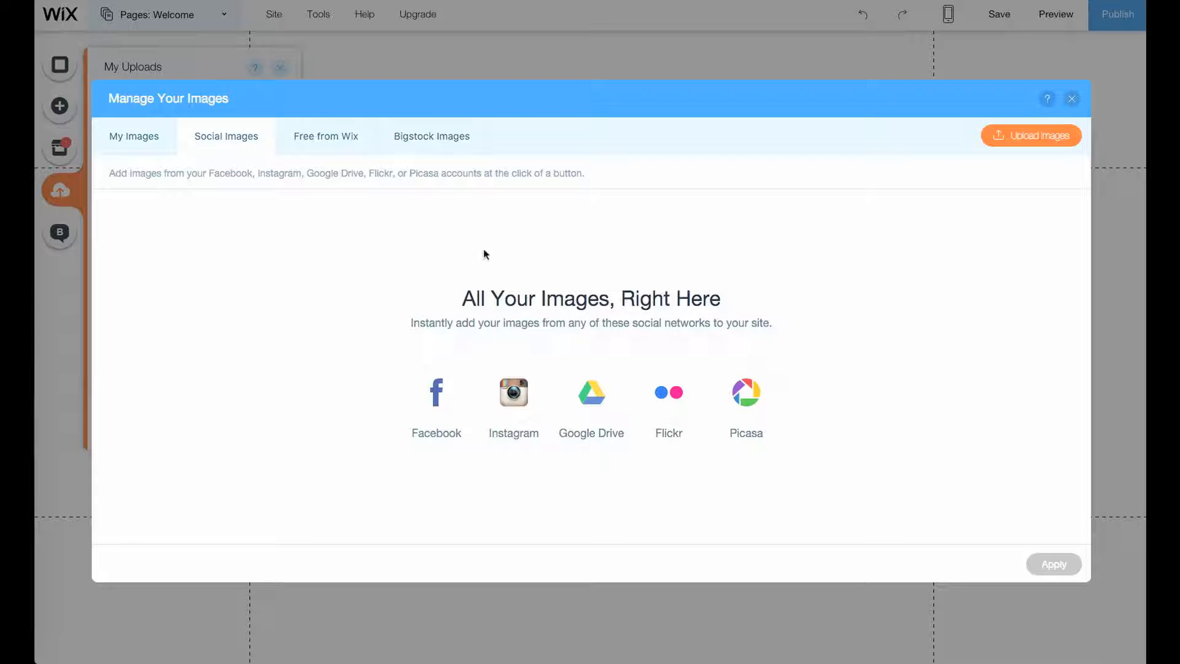
{"action": "left_click", "coordinate": [310, 149]}
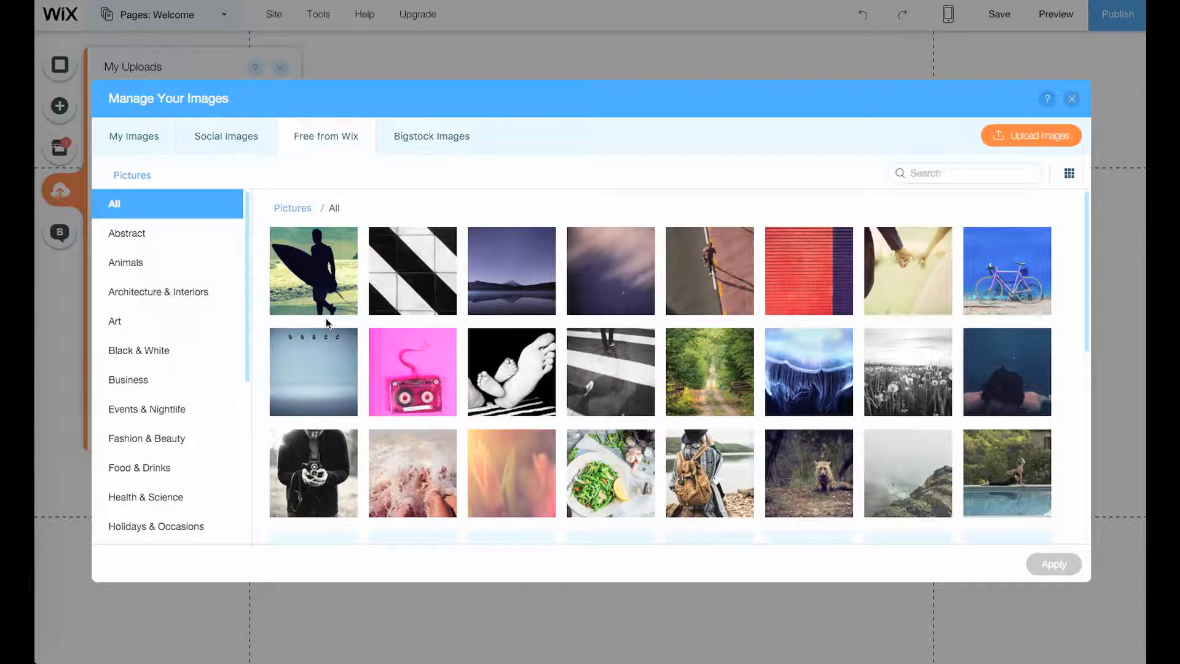
{"action": "left_click", "coordinate": [626, 279]}
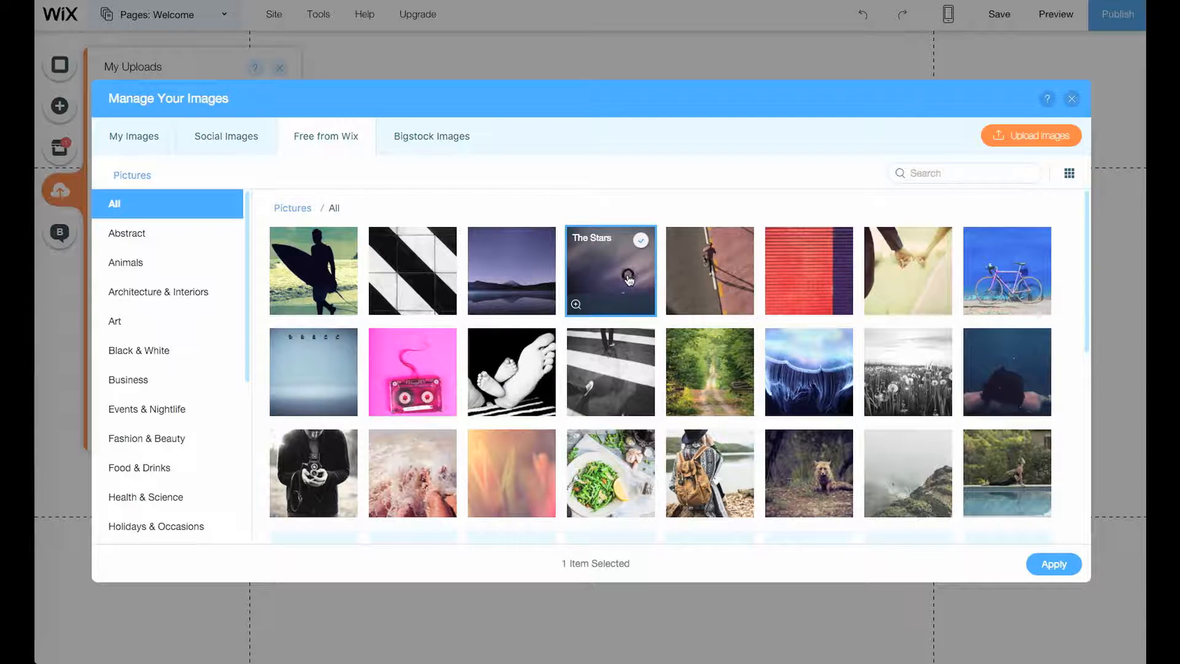
{"action": "left_click", "coordinate": [1065, 569]}
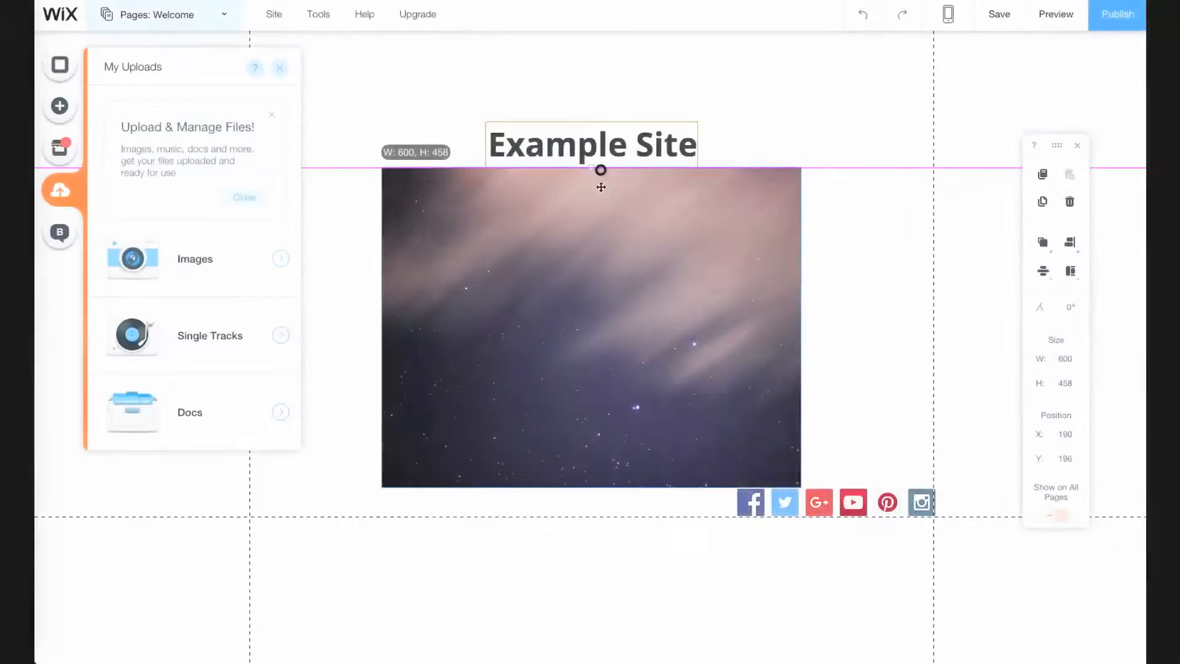
Fit the star picture directly below the header at 600 by 499 px and review its arrange options and image settings
{"action": "left_click_drag", "start_coordinate": [601, 171], "coordinate": [599, 167]}
{"action": "left_click_drag", "start_coordinate": [594, 487], "coordinate": [656, 516]}
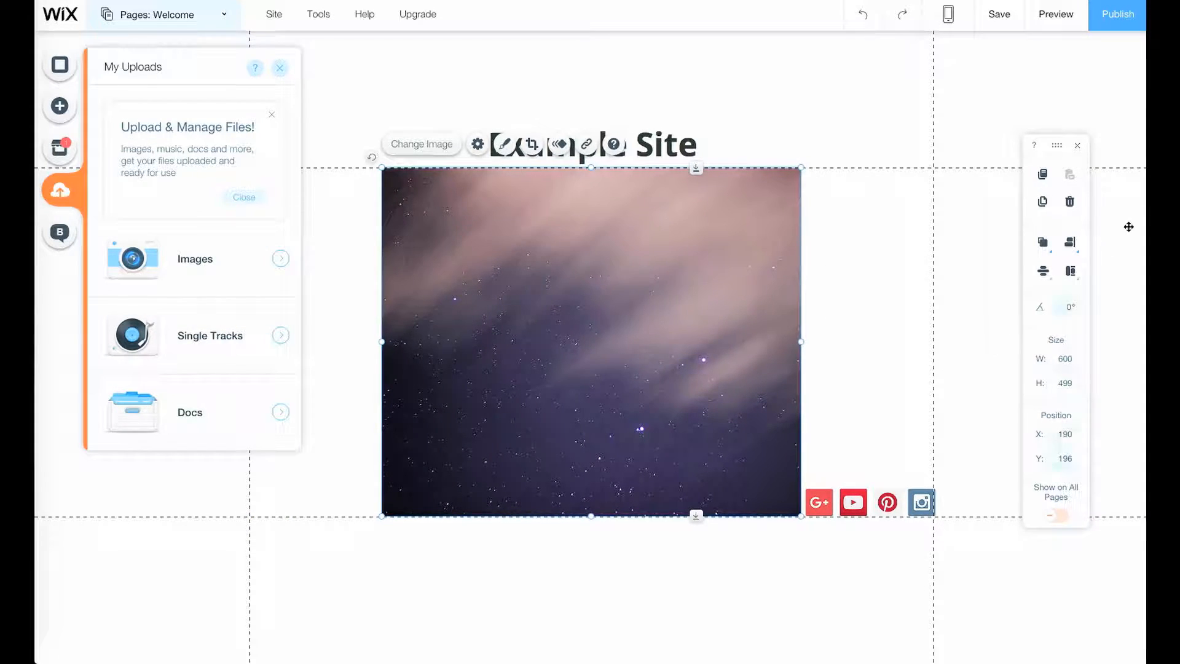
{"action": "left_click", "coordinate": [1042, 242]}
{"action": "left_click", "coordinate": [1040, 245]}
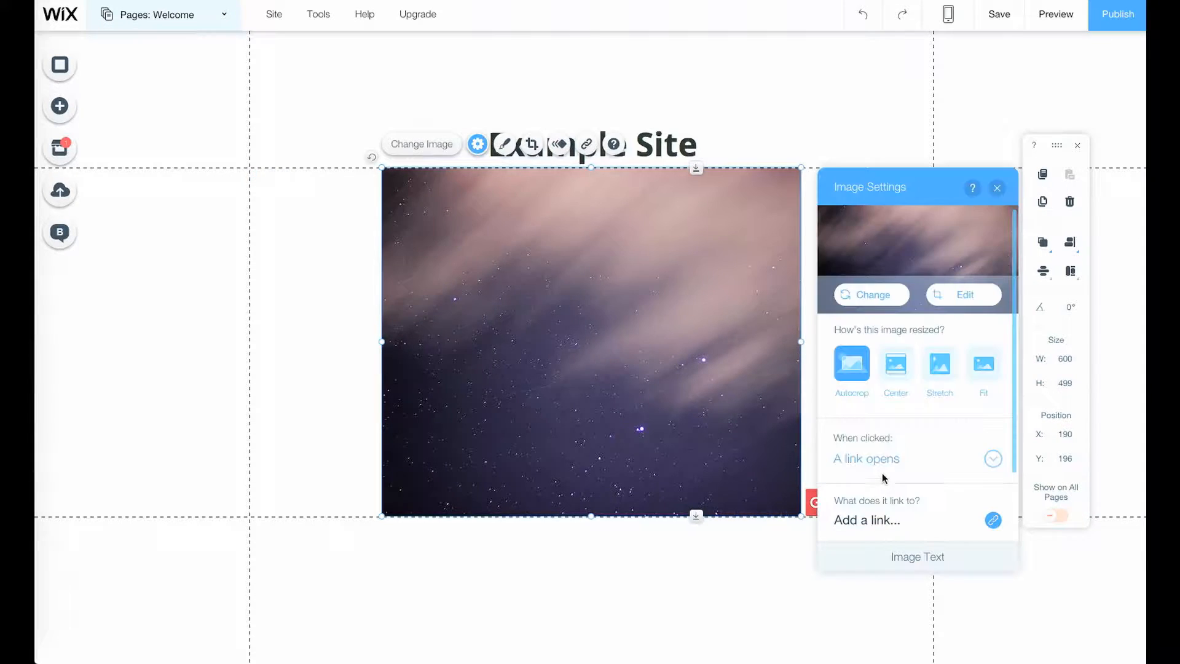
{"action": "scroll", "coordinate": [890, 453], "scroll_direction": "down", "scroll_amount": 1}
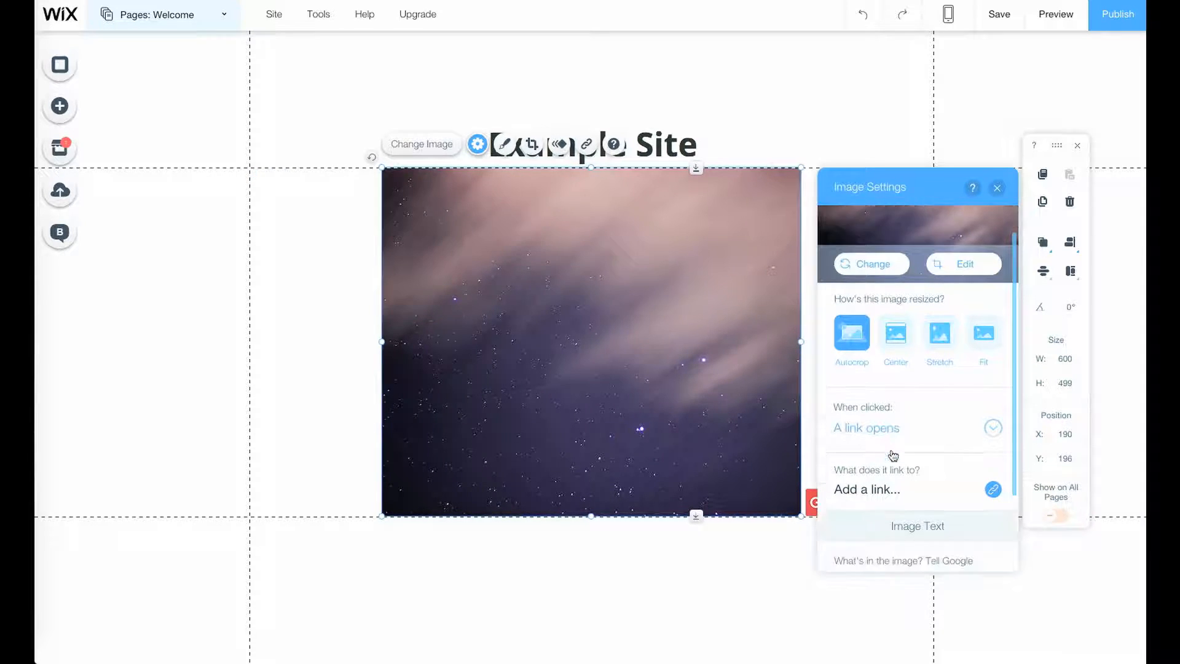
{"action": "scroll", "coordinate": [903, 368], "scroll_direction": "down", "scroll_amount": 2}
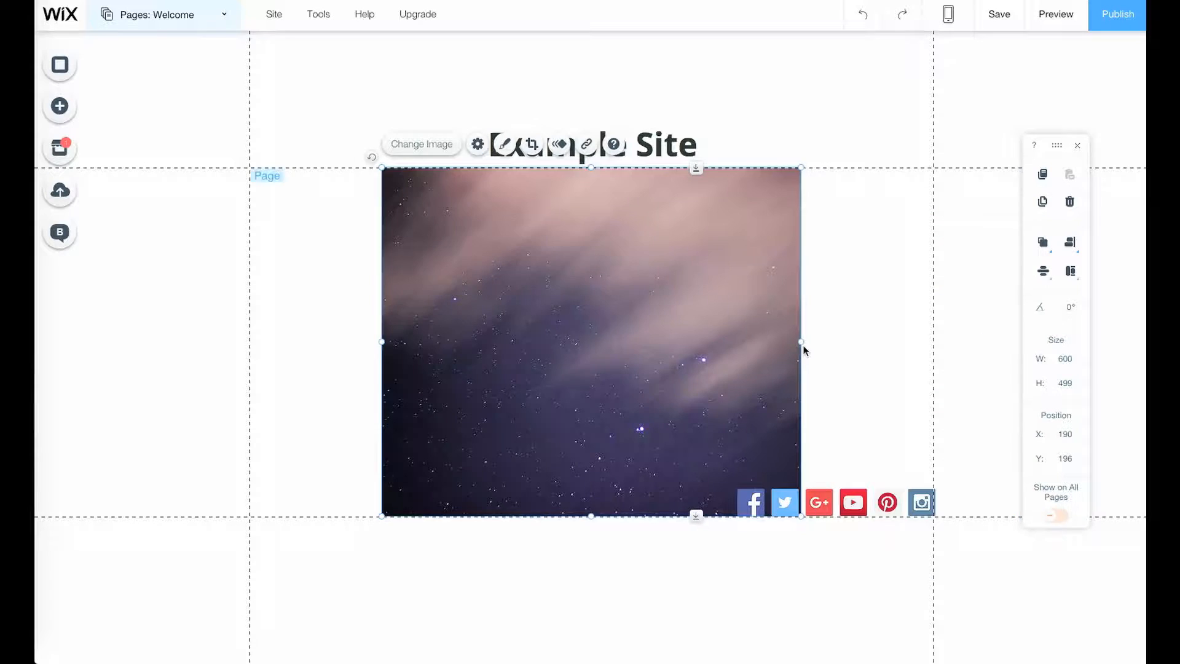
Stretch the star picture to the page width of 980 px and move the Example Site title onto it
{"action": "left_click_drag", "start_coordinate": [802, 342], "coordinate": [933, 320]}
{"action": "left_click_drag", "start_coordinate": [384, 339], "coordinate": [250, 338]}
{"action": "left_click_drag", "start_coordinate": [595, 146], "coordinate": [716, 361]}
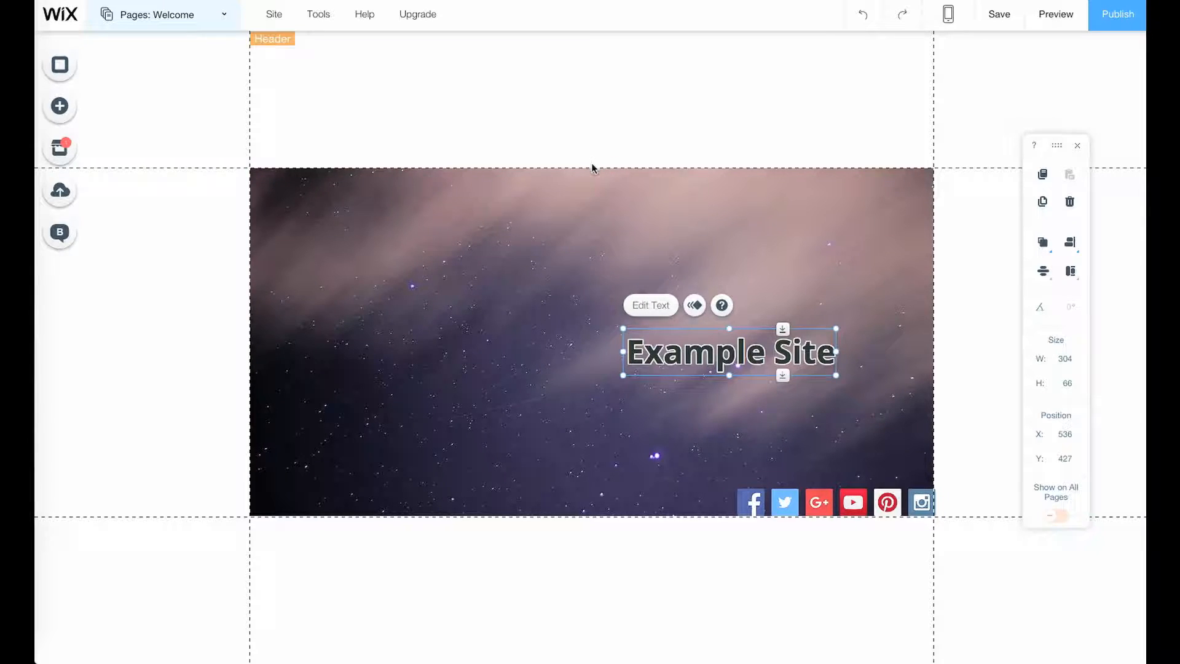
Enlarge the star picture beyond the page margins to 1586 by 900 px and position it at X -315, Y 196
{"action": "left_click", "coordinate": [558, 282]}
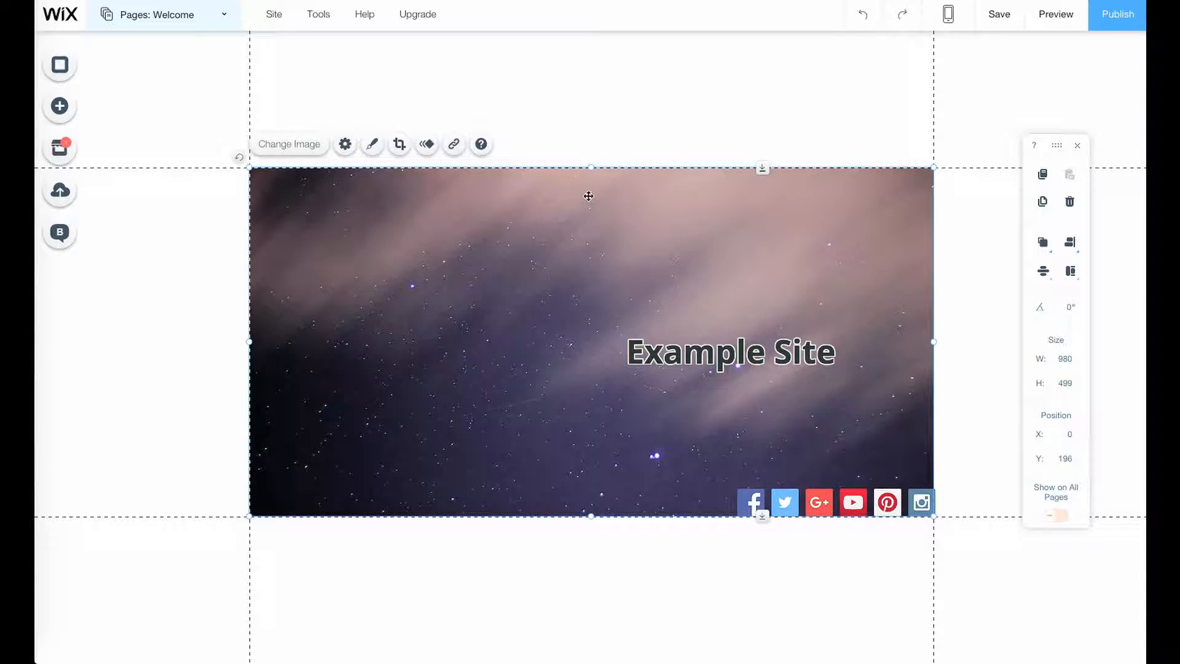
{"action": "left_click_drag", "start_coordinate": [616, 32], "coordinate": [616, 31]}
{"action": "left_click_drag", "start_coordinate": [592, 515], "coordinate": [626, 656]}
{"action": "left_click_drag", "start_coordinate": [932, 337], "coordinate": [1140, 337]}
{"action": "left_click_drag", "start_coordinate": [246, 345], "coordinate": [112, 360]}
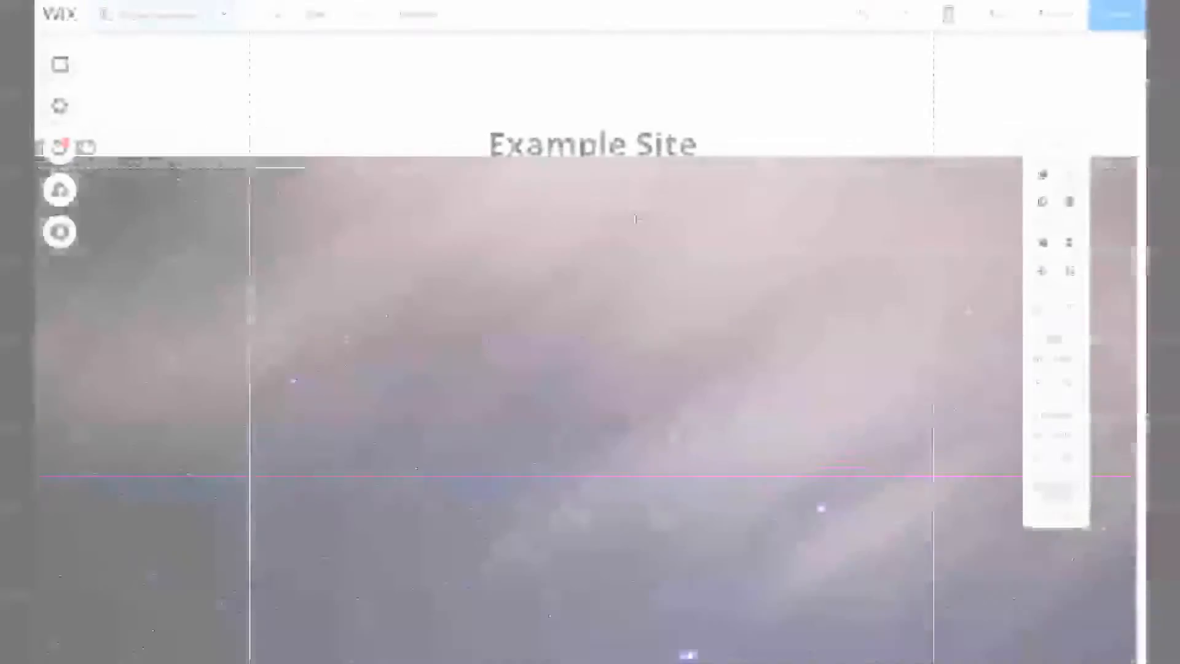
{"action": "left_click_drag", "start_coordinate": [635, 219], "coordinate": [636, 220]}
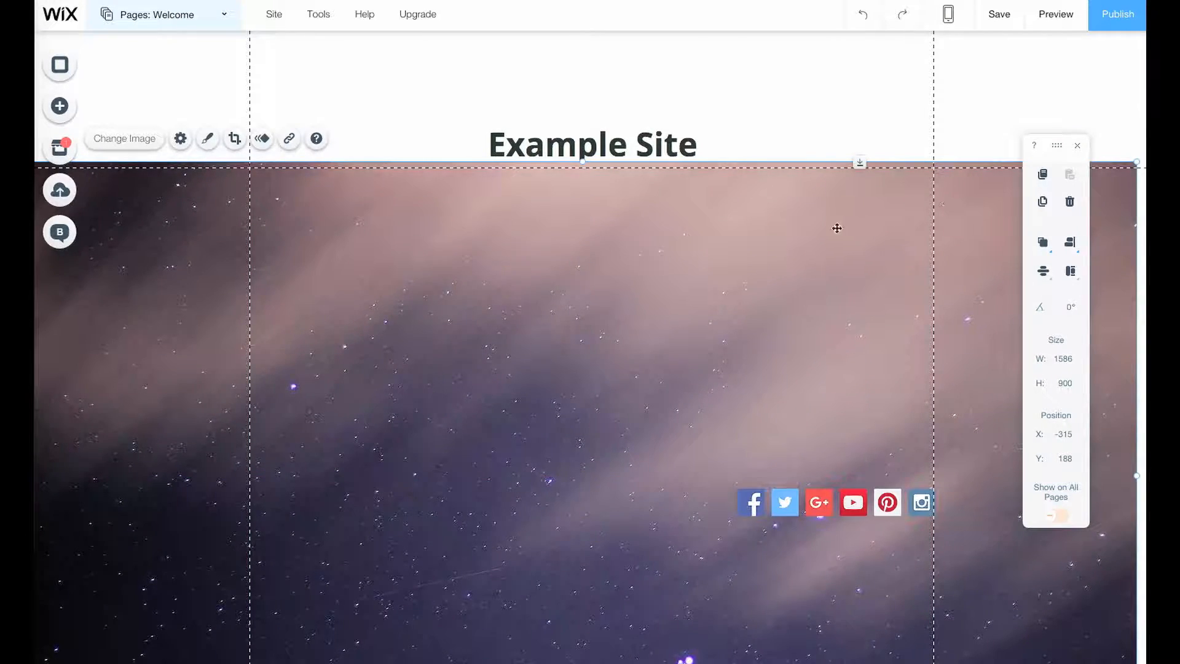
{"action": "left_click_drag", "start_coordinate": [835, 236], "coordinate": [836, 241]}
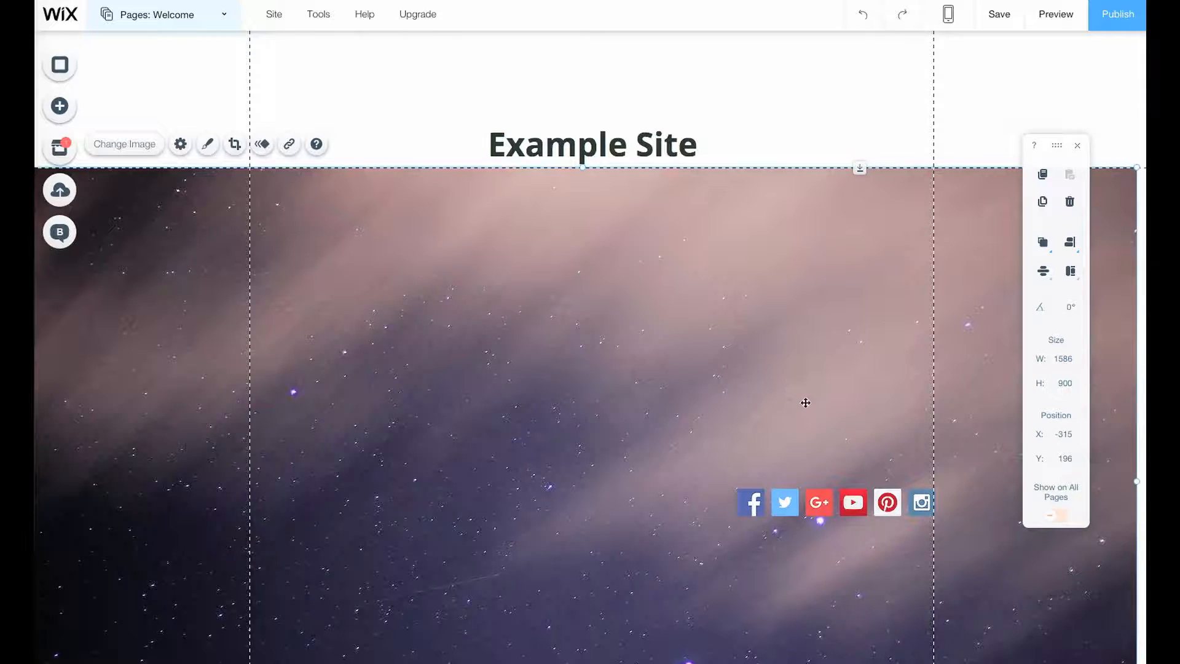
Delete the star picture from the page and move the social bar into the bottom right corner of the page body
{"action": "mouse_move", "coordinate": [834, 505]}
{"action": "left_mouse_down"}
{"action": "mouse_move", "coordinate": [840, 522]}
{"action": "mouse_move", "coordinate": [849, 498]}
{"action": "left_mouse_up"}
{"action": "left_click", "coordinate": [792, 368]}
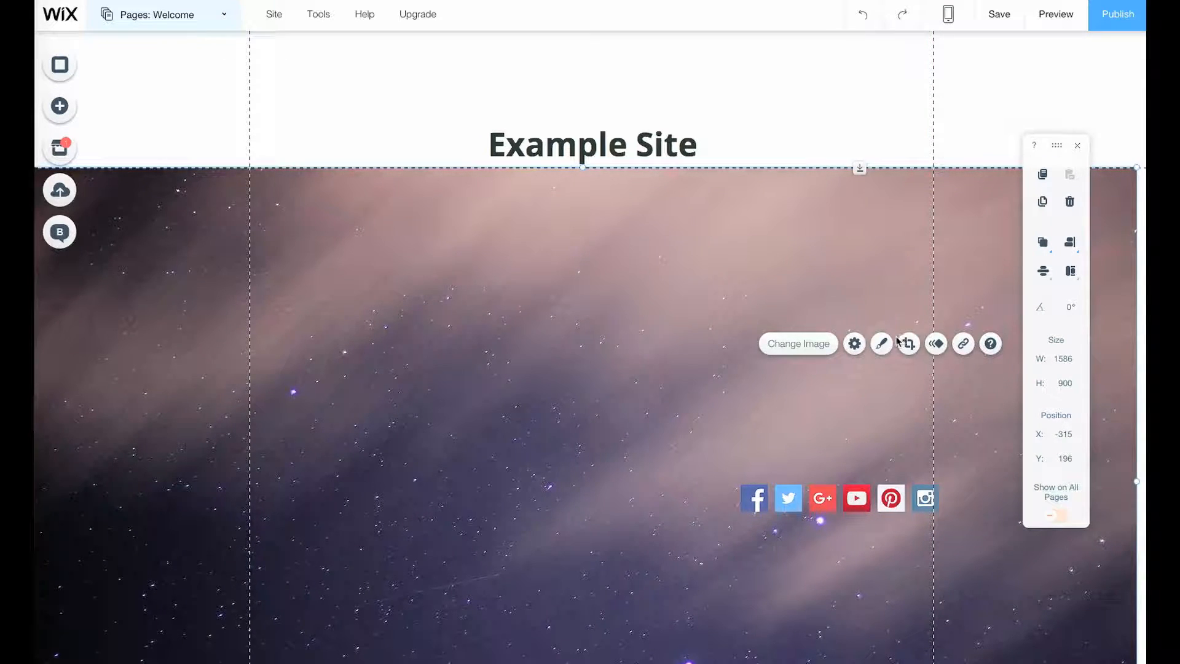
{"action": "left_click", "coordinate": [854, 343]}
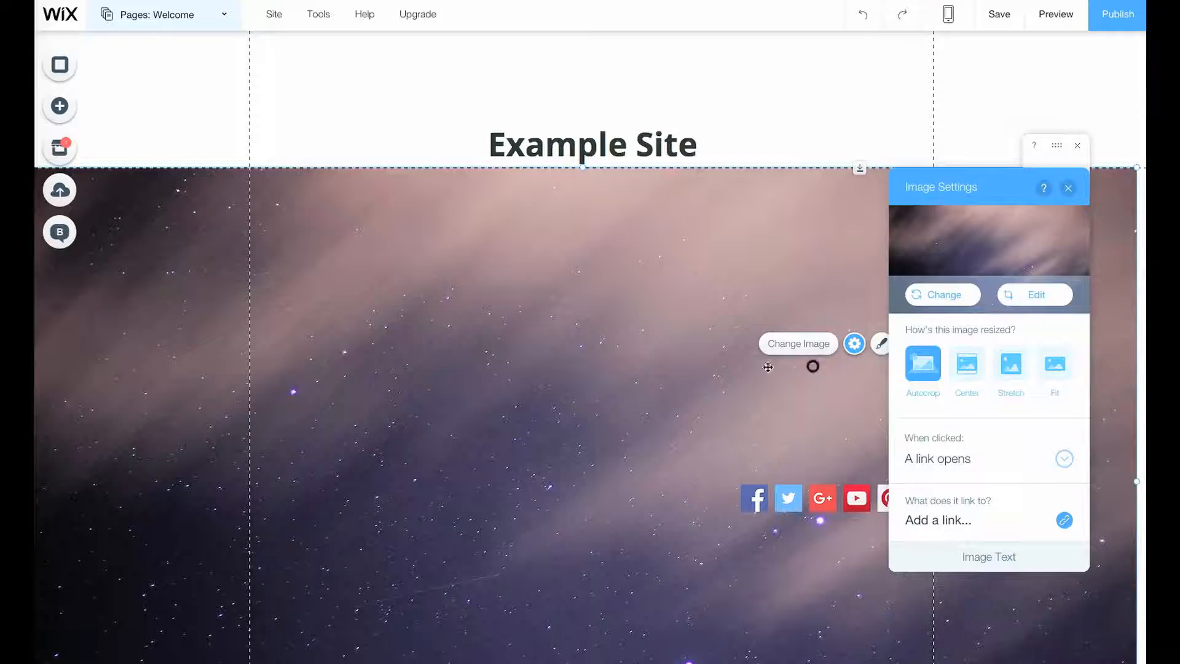
{"action": "right_click", "coordinate": [681, 346]}
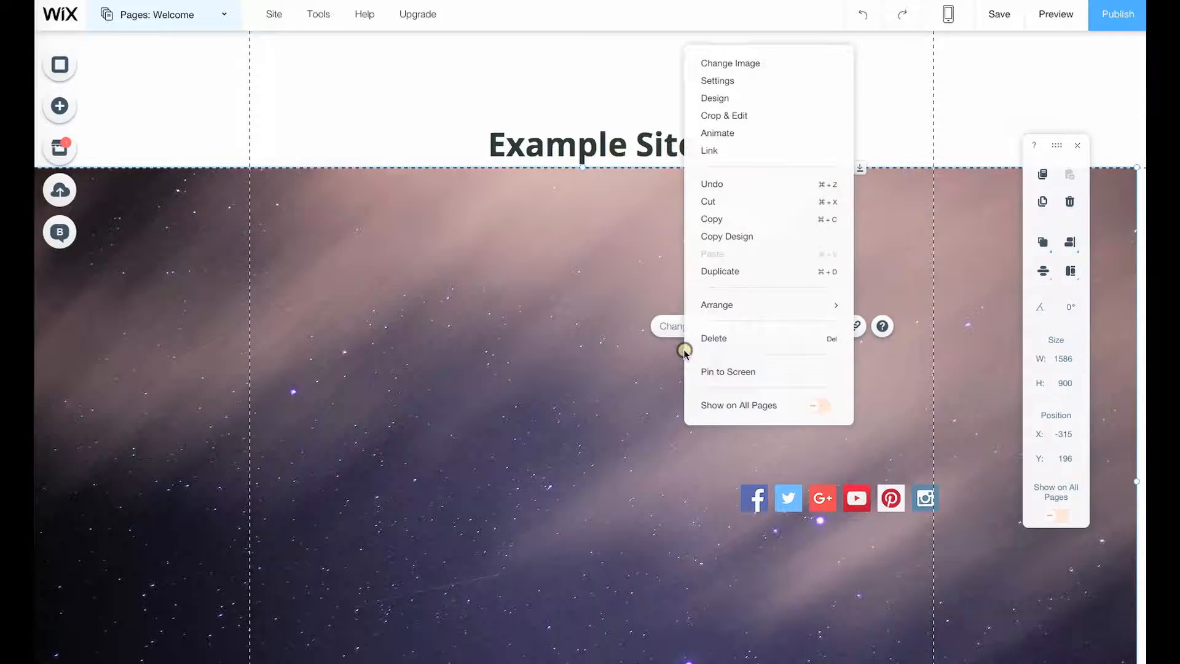
{"action": "left_click", "coordinate": [699, 340]}
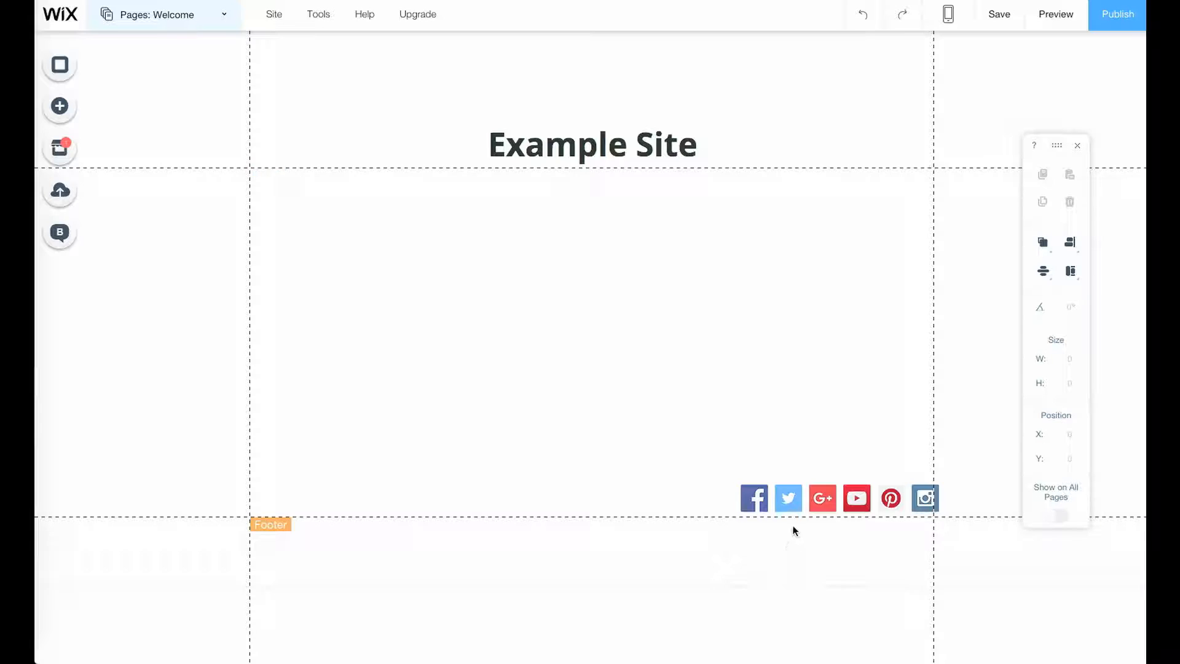
{"action": "left_click_drag", "start_coordinate": [802, 500], "coordinate": [796, 505]}
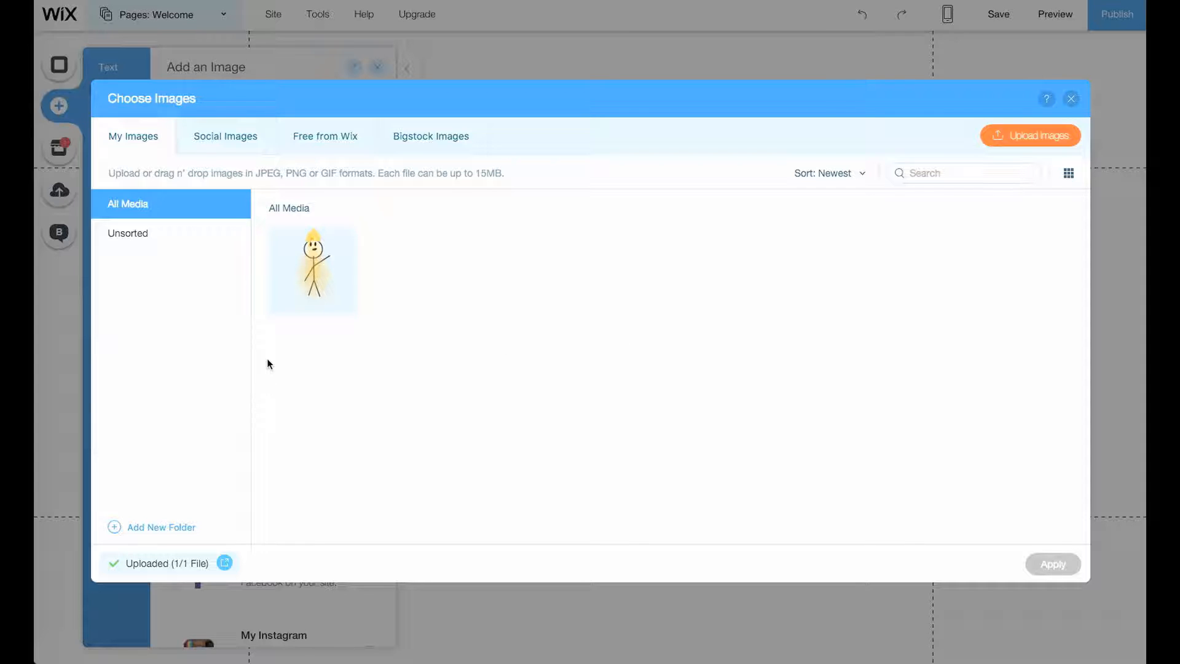
Add the uploaded image KAMAMMAHEMAMAHEMAMAAHEA.png to the page and enlarge it to 980 by 708 px directly below the header
{"action": "mouse_move", "coordinate": [330, 278]}
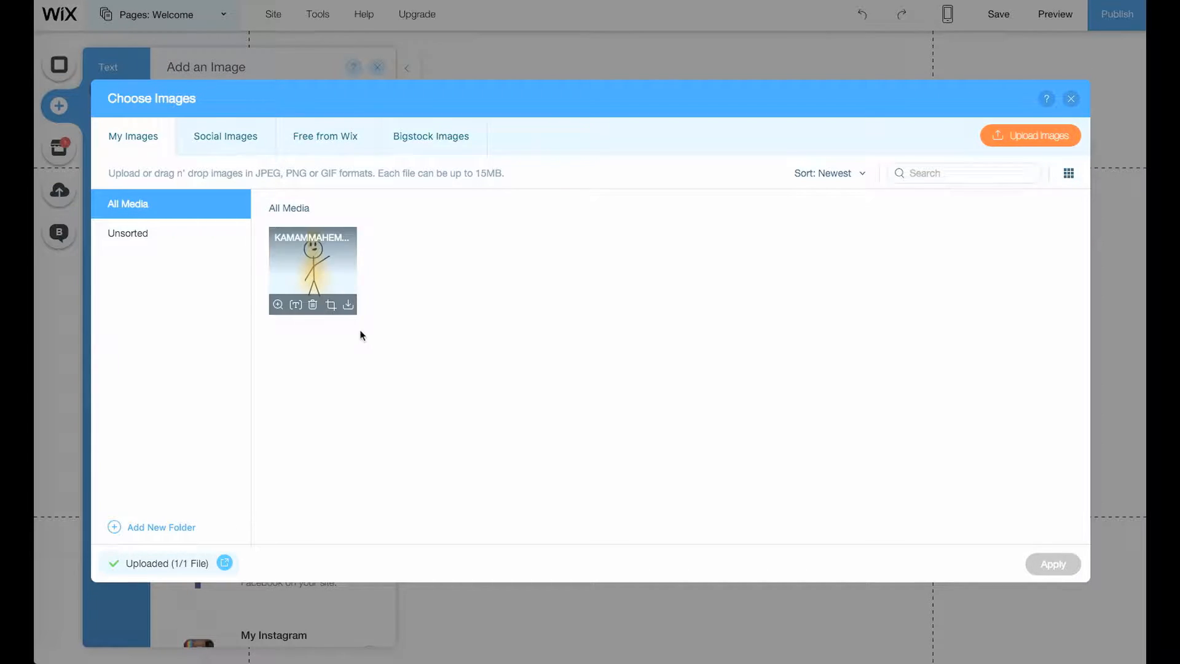
{"action": "left_click", "coordinate": [278, 303]}
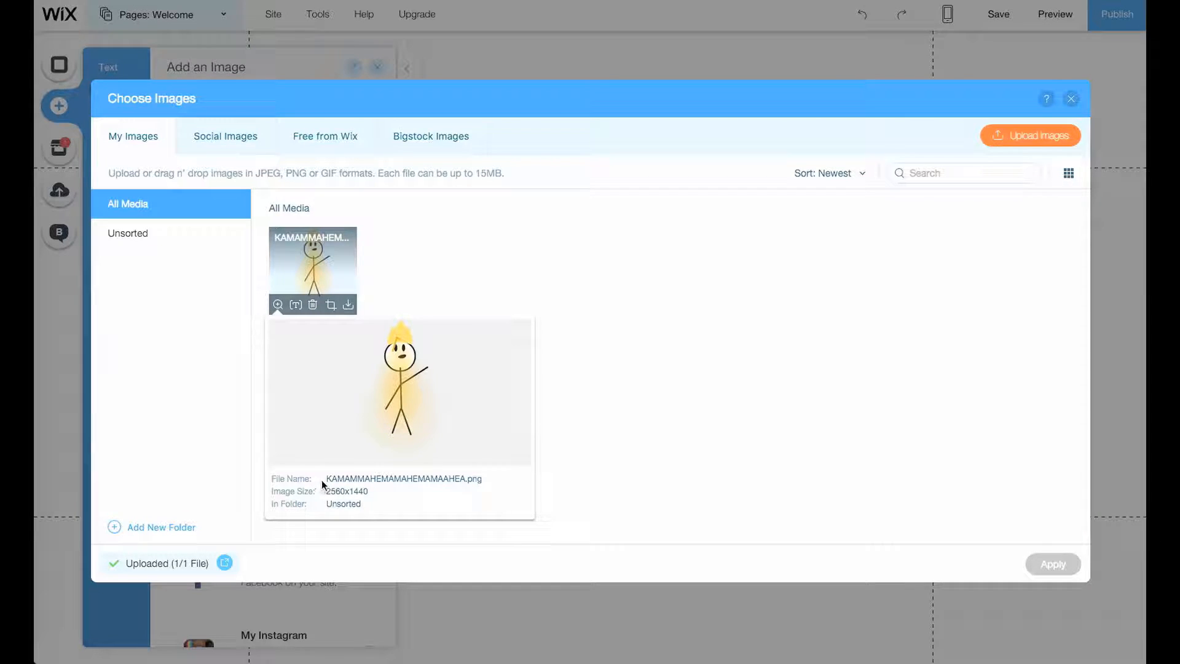
{"action": "left_click_drag", "start_coordinate": [328, 477], "coordinate": [489, 477]}
{"action": "left_click", "coordinate": [318, 263]}
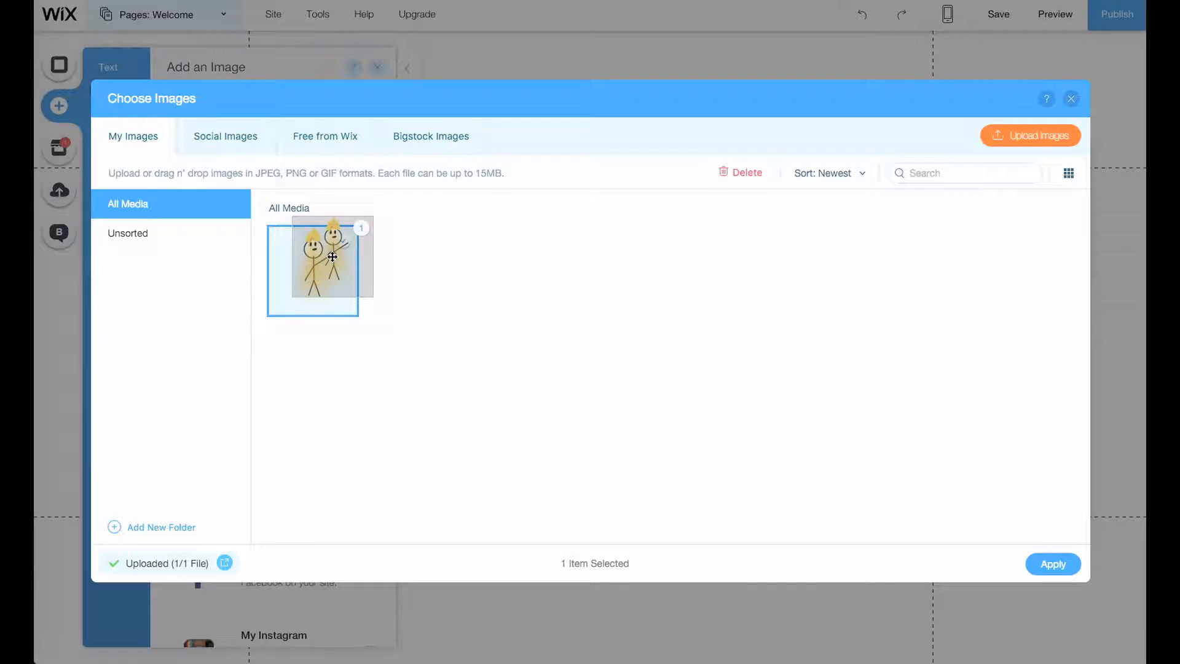
{"action": "left_click", "coordinate": [1048, 566]}
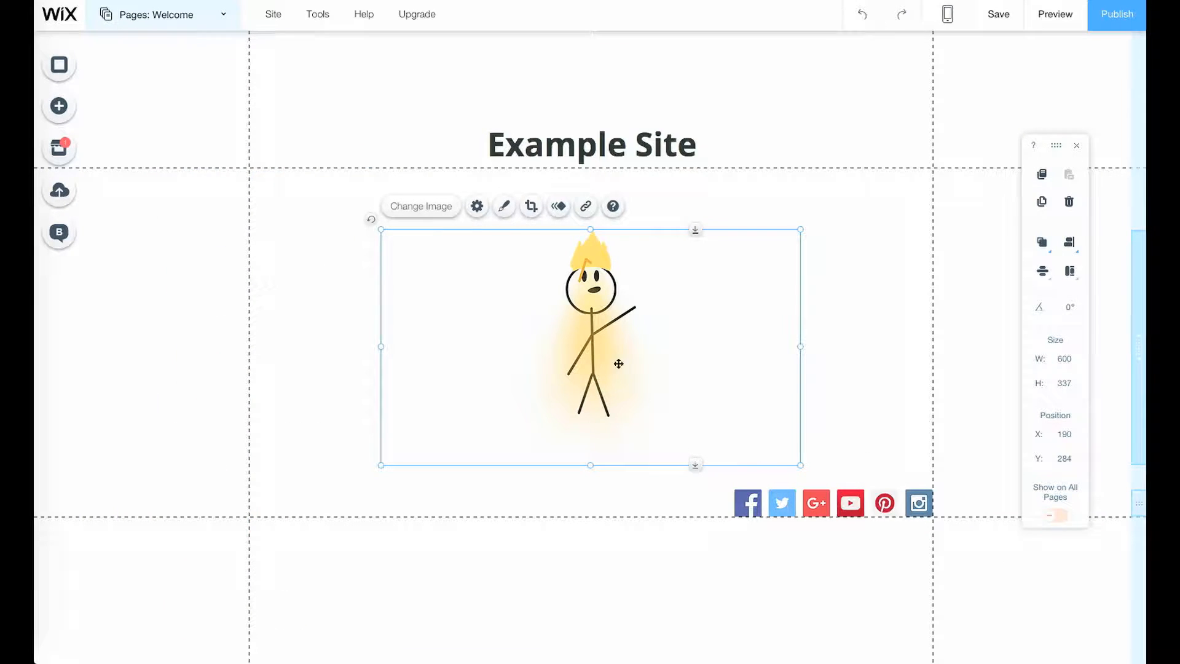
{"action": "left_click_drag", "start_coordinate": [593, 231], "coordinate": [609, 172]}
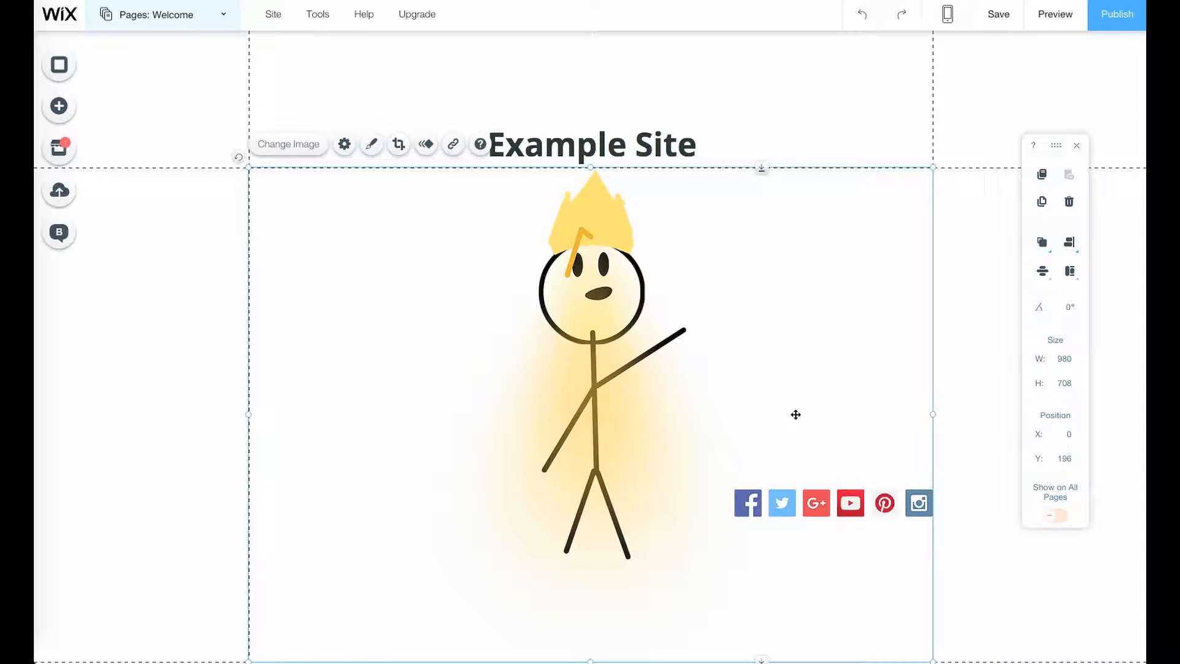
Move the social bar into the header's bottom left corner, just above the page body
{"action": "mouse_move", "coordinate": [856, 507]}
{"action": "left_mouse_down"}
{"action": "mouse_move", "coordinate": [842, 532]}
{"action": "mouse_move", "coordinate": [872, 500]}
{"action": "mouse_move", "coordinate": [853, 507]}
{"action": "left_mouse_up"}
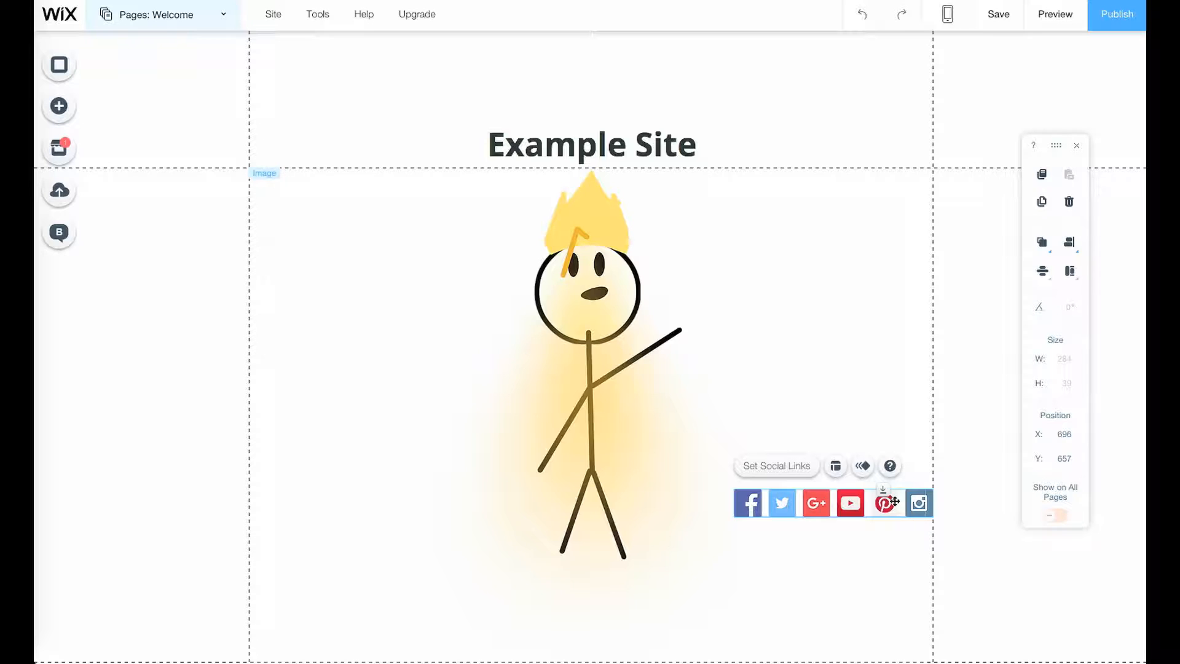
{"action": "left_click", "coordinate": [903, 502]}
{"action": "left_click", "coordinate": [927, 508]}
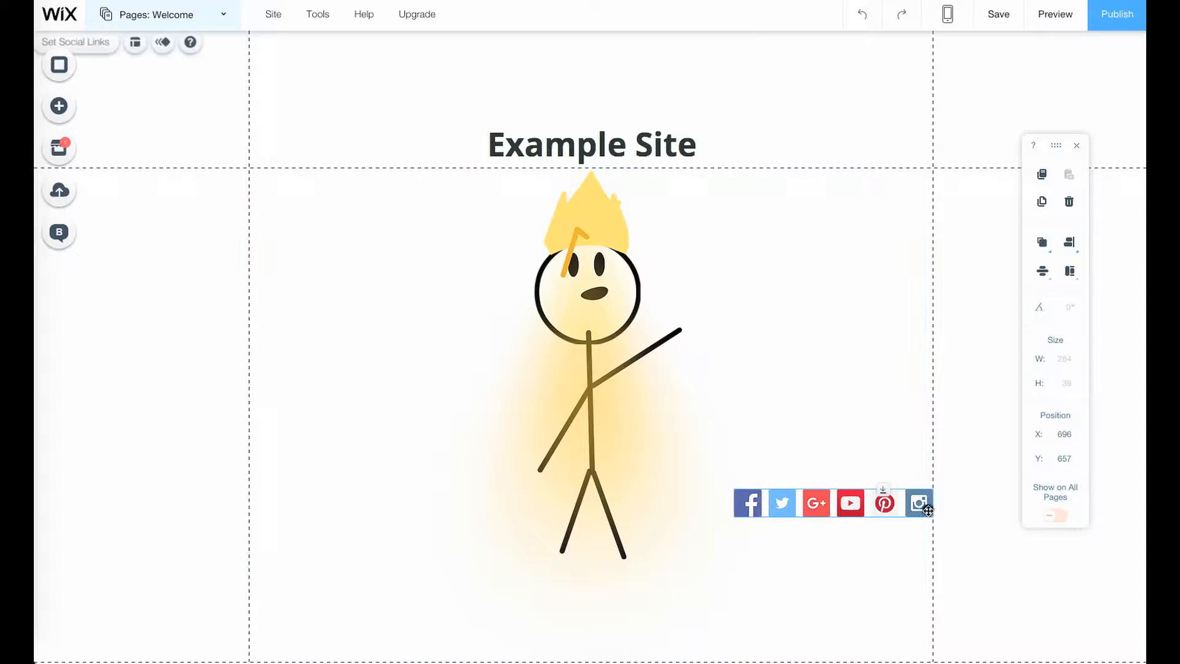
{"action": "left_click_drag", "start_coordinate": [927, 509], "coordinate": [440, 160]}
Resize the stick figure image to 980 by 697 px, positioned at X 0, Y 196
{"action": "left_click_drag", "start_coordinate": [572, 353], "coordinate": [578, 352]}
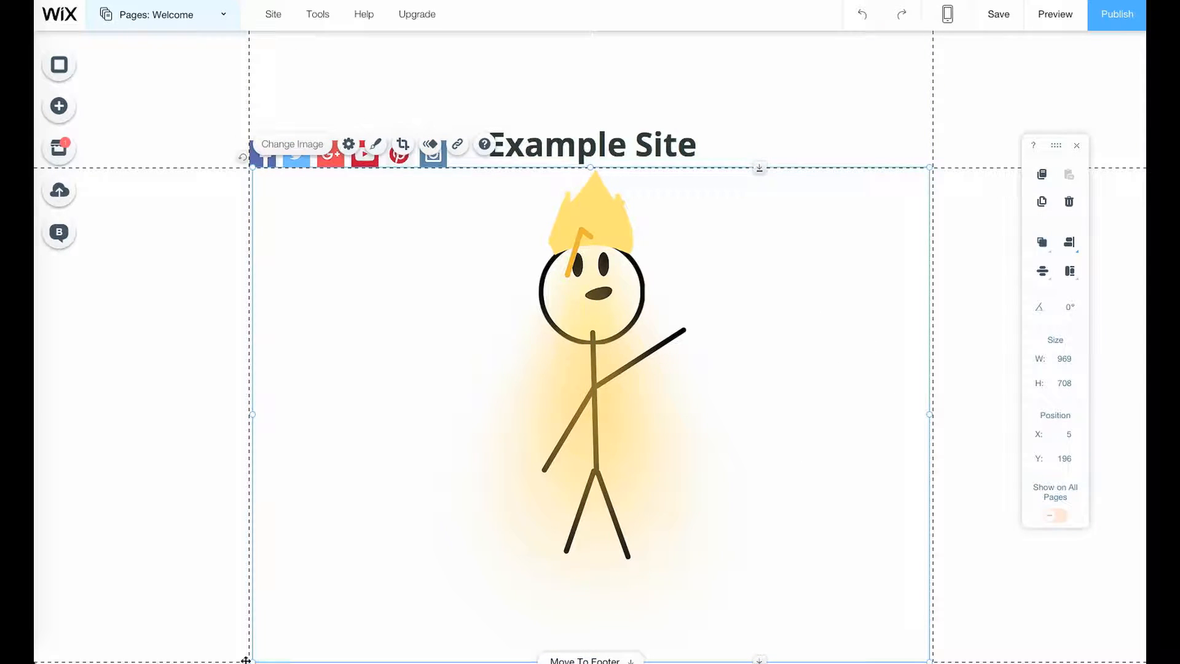
{"action": "left_click_drag", "start_coordinate": [249, 659], "coordinate": [264, 624]}
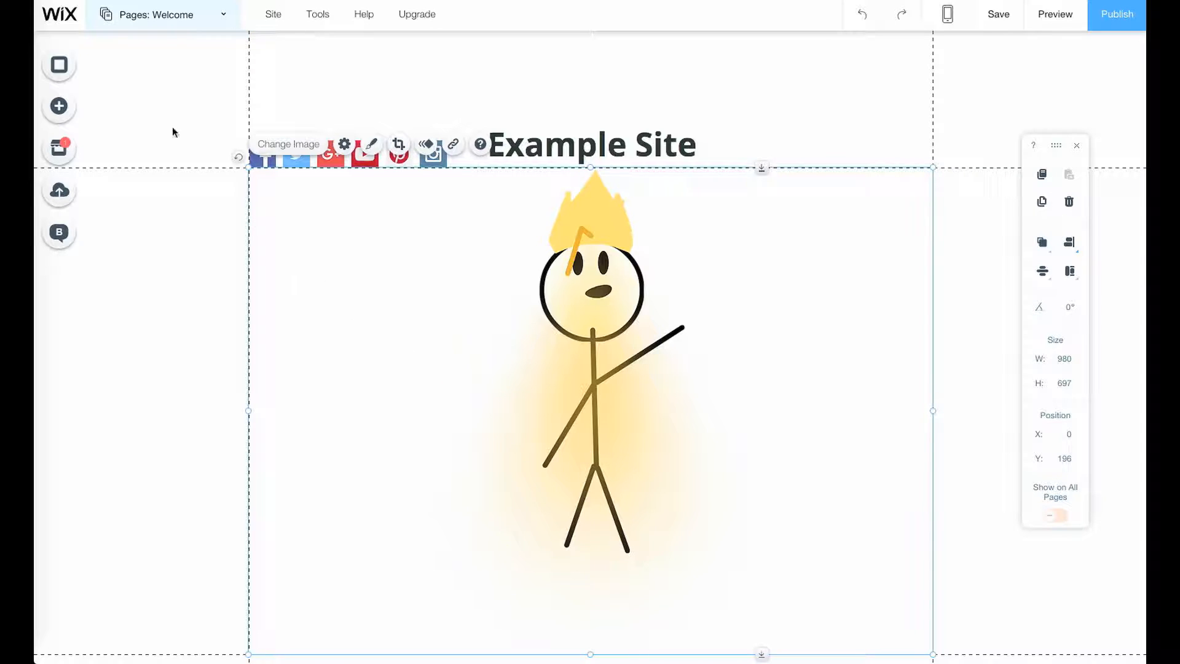
Add a paragraph beside the figure reading "Tis is an example website, feast ur eyes on meh beauuuauutyifulniess" followed by a row of exclamation marks
{"action": "left_click", "coordinate": [75, 108]}
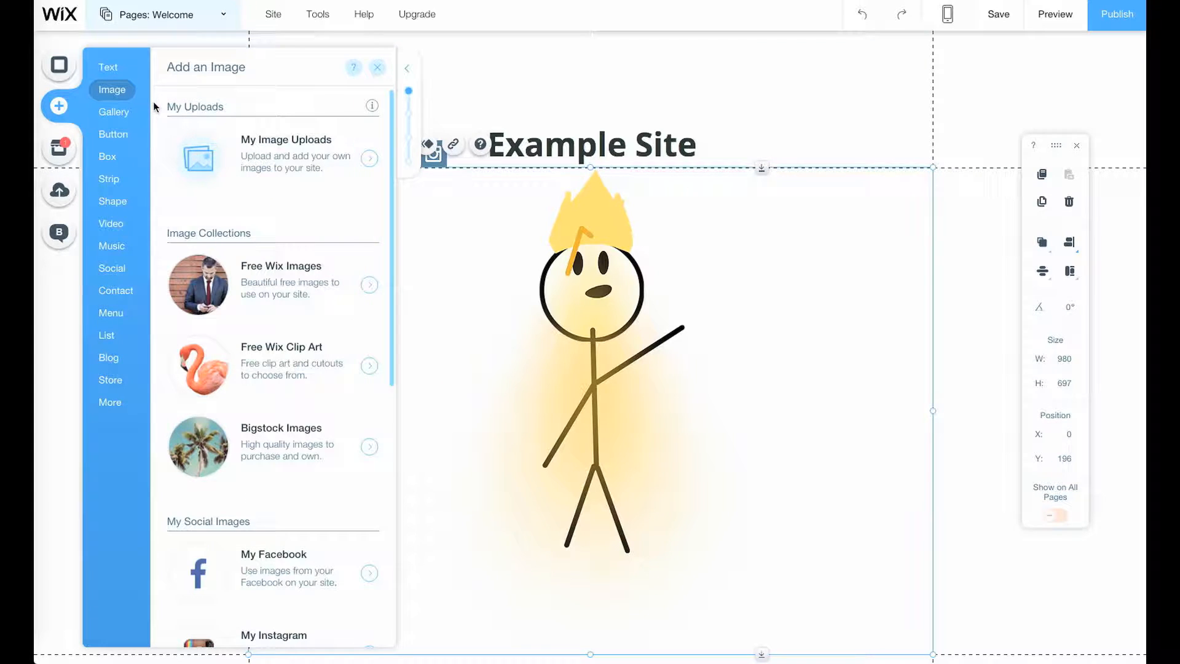
{"action": "mouse_move", "coordinate": [108, 68]}
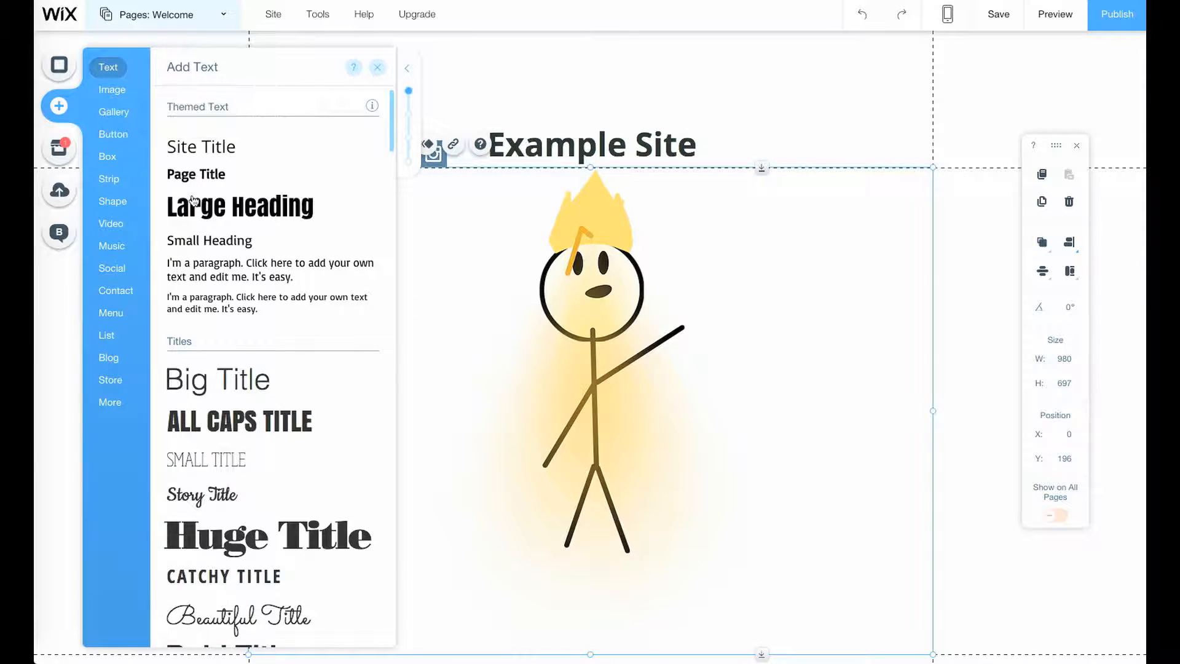
{"action": "left_click", "coordinate": [208, 271]}
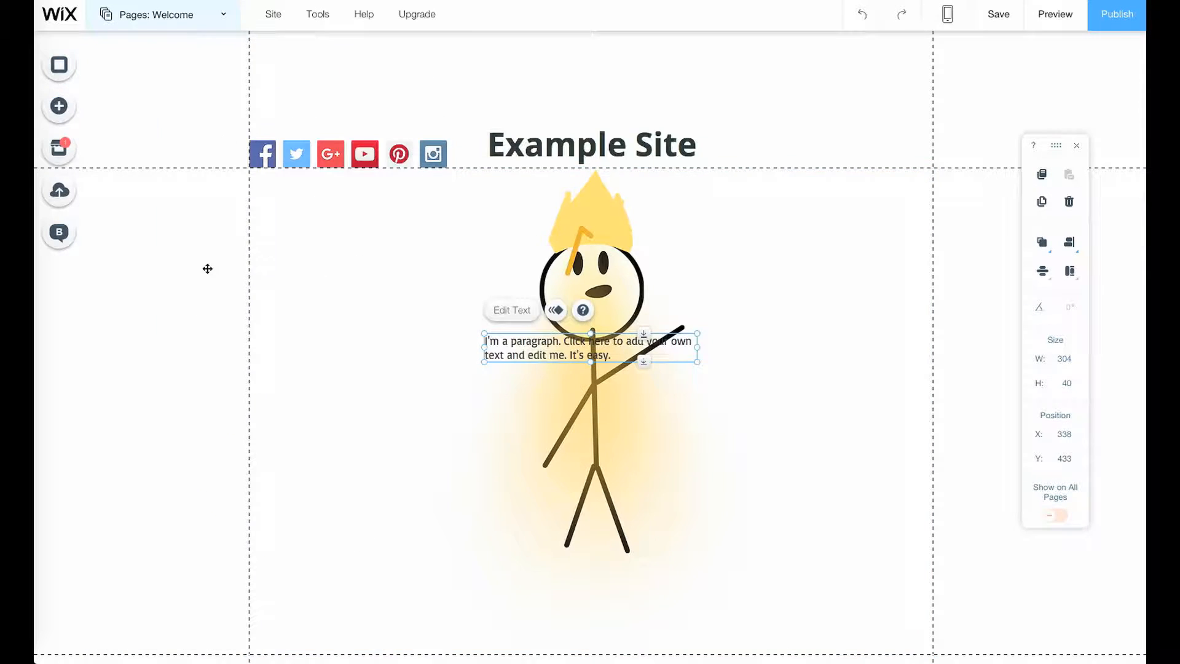
{"action": "left_click_drag", "start_coordinate": [616, 358], "coordinate": [484, 321]}
{"action": "left_click", "coordinate": [398, 278]}
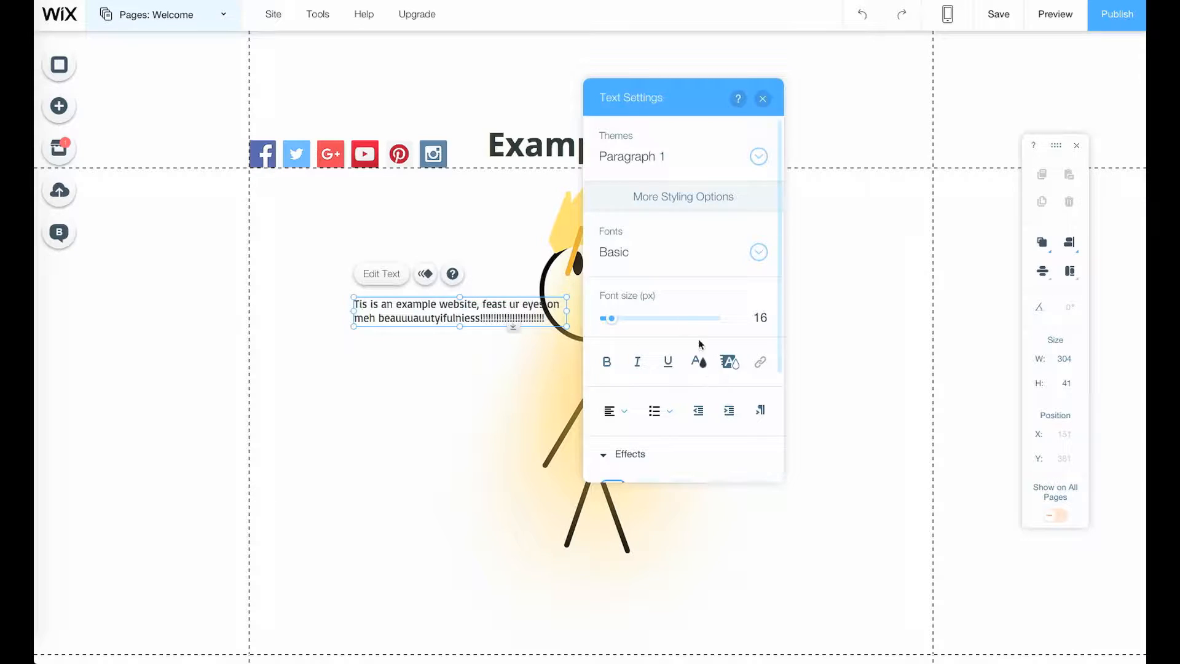
Set the font size of the whole paragraph to 30 px
{"action": "left_click_drag", "start_coordinate": [544, 320], "coordinate": [373, 303]}
{"action": "right_click", "coordinate": [376, 304]}
{"action": "key", "text": "Escape"}
{"action": "left_click_drag", "start_coordinate": [549, 319], "coordinate": [356, 306]}
{"action": "mouse_move", "coordinate": [610, 318]}
{"action": "left_mouse_down"}
{"action": "mouse_move", "coordinate": [638, 319]}
{"action": "mouse_move", "coordinate": [621, 319]}
{"action": "left_mouse_up"}
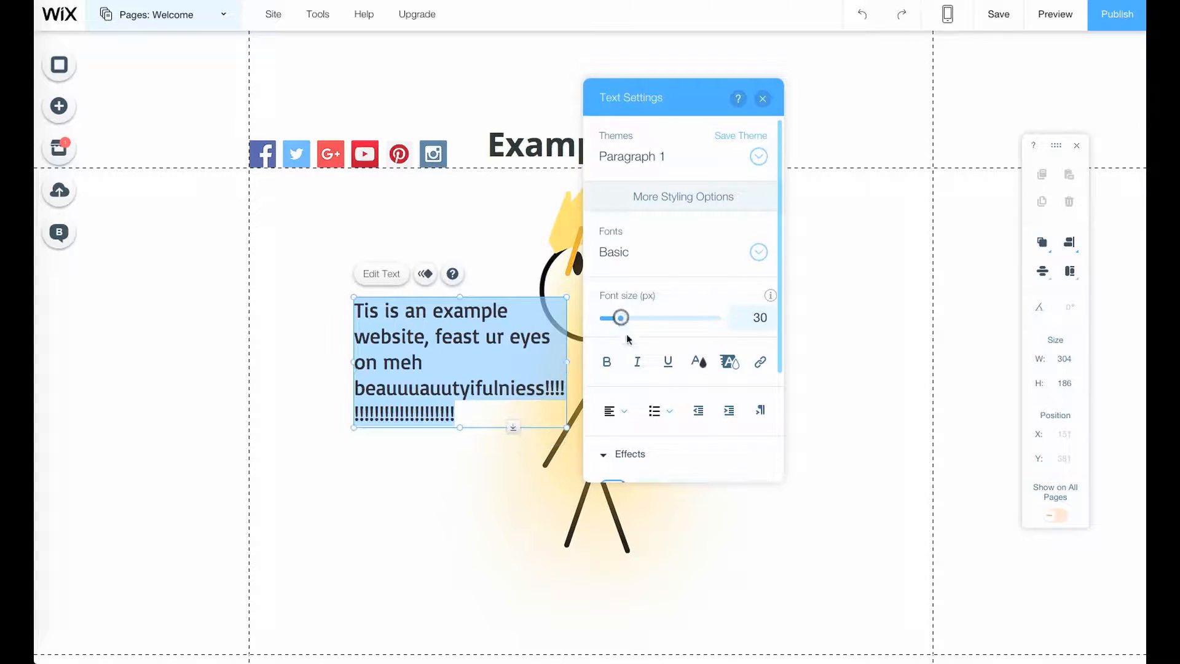
Set the paragraph's font to Comic Sans MS and its text color to a custom orange, #FF9900
{"action": "left_click", "coordinate": [758, 254]}
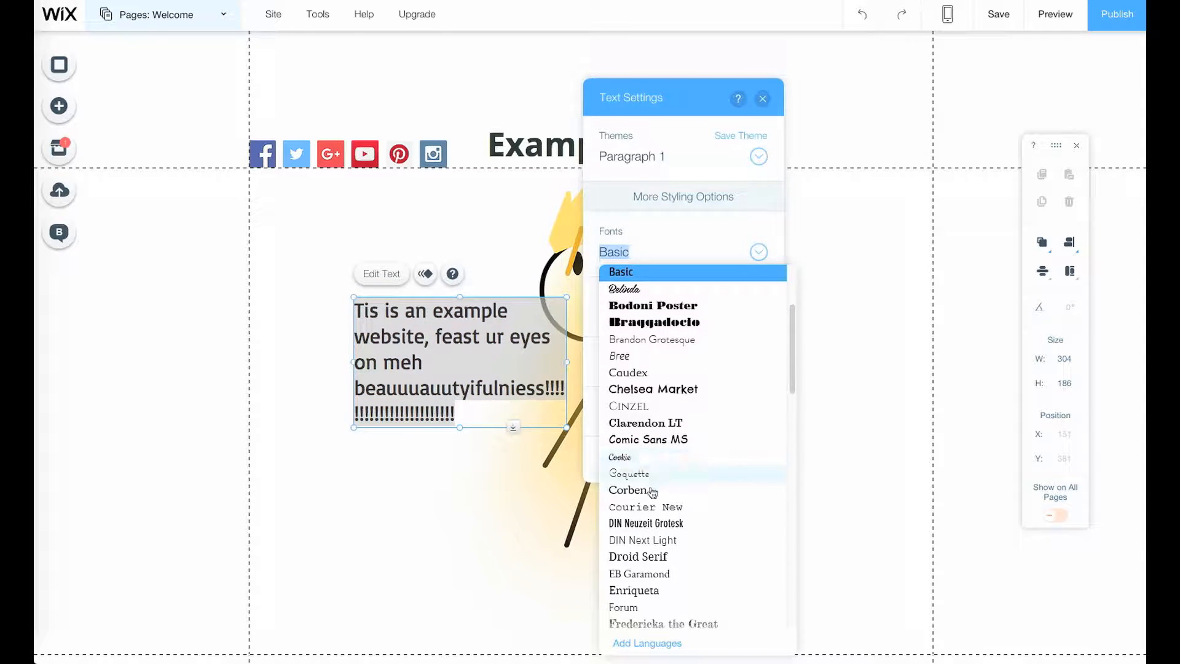
{"action": "left_click", "coordinate": [654, 437]}
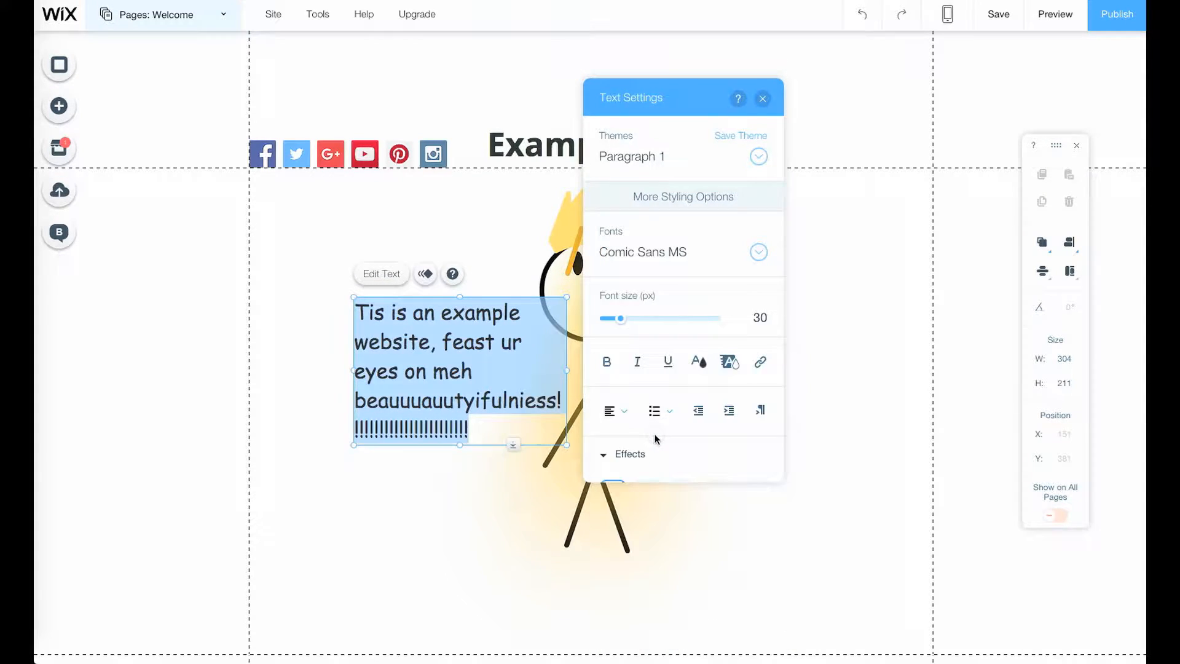
{"action": "left_click", "coordinate": [696, 362]}
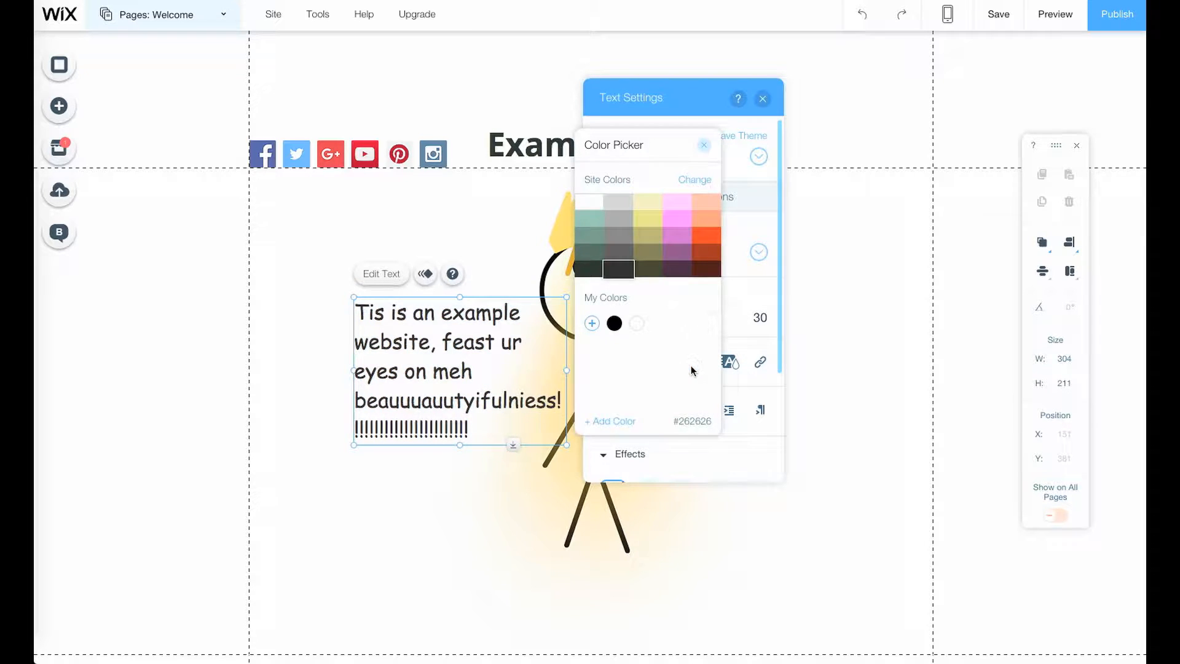
{"action": "left_click", "coordinate": [592, 323]}
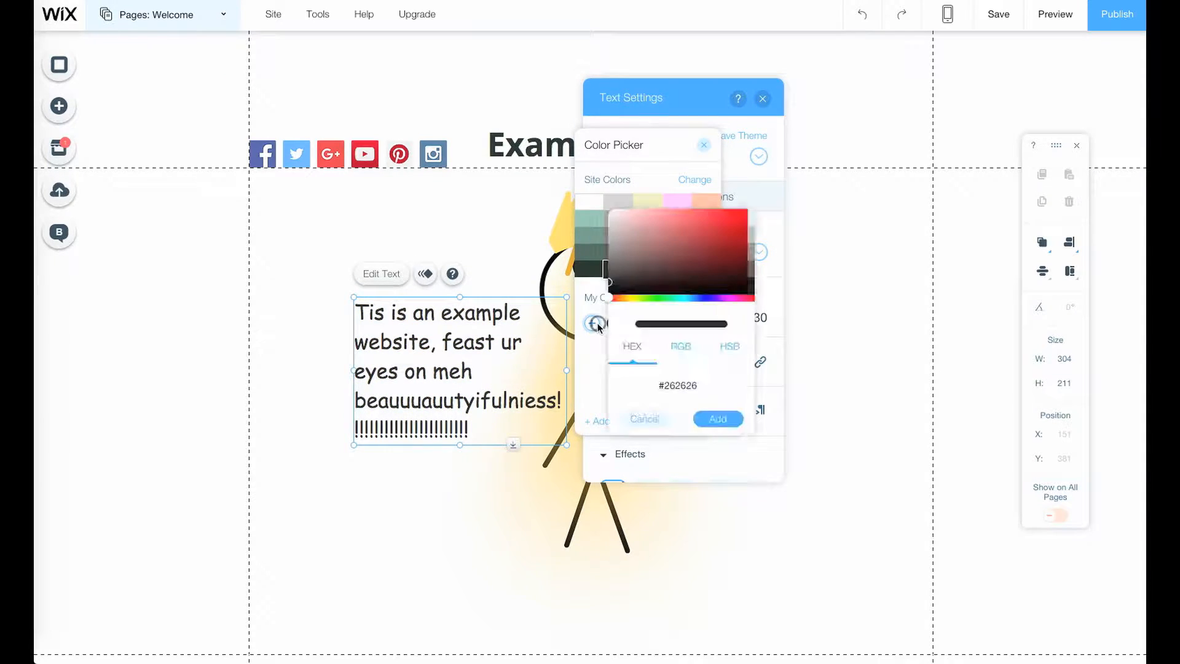
{"action": "left_click", "coordinate": [624, 298]}
{"action": "left_click_drag", "start_coordinate": [731, 220], "coordinate": [736, 215]}
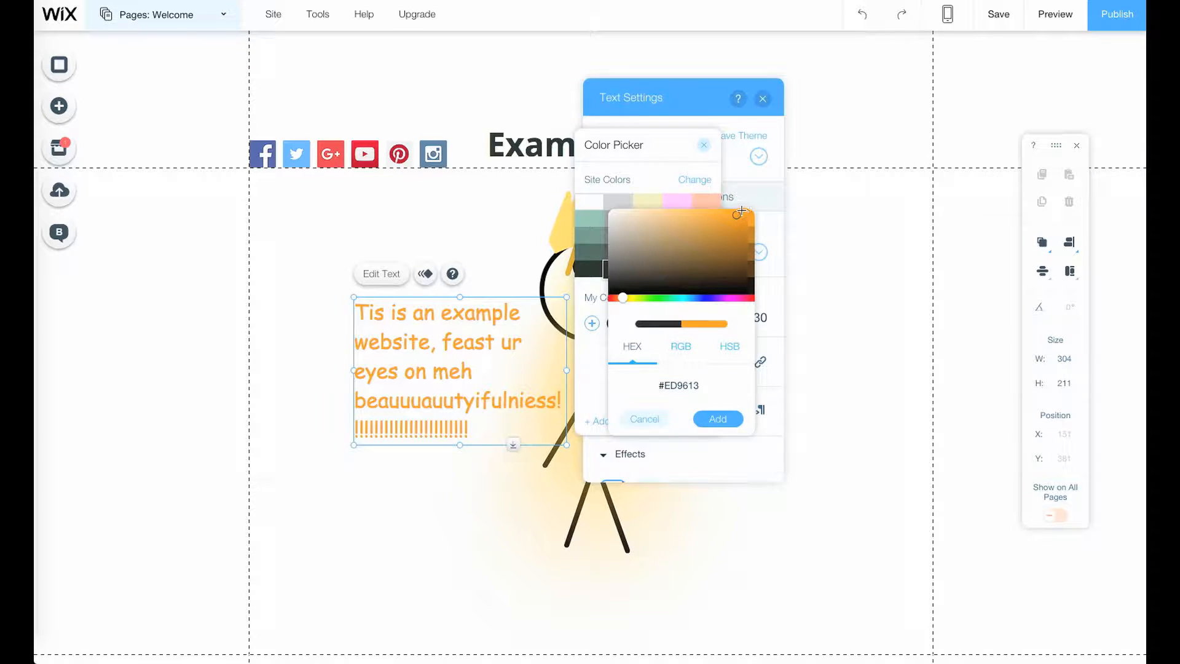
{"action": "left_click_drag", "start_coordinate": [736, 215], "coordinate": [768, 186]}
{"action": "left_click", "coordinate": [713, 419]}
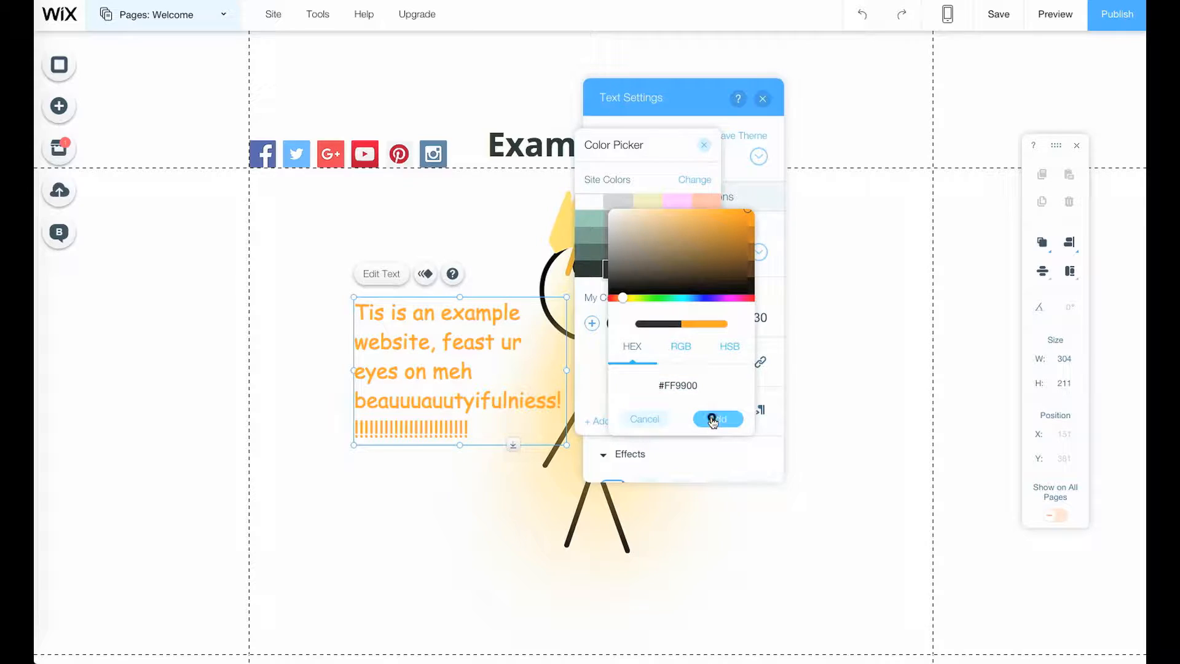
{"action": "left_click", "coordinate": [704, 150]}
Enlarge the paragraph text to 71 px and place its box at X 0, Y 197 with a width of 410 px
{"action": "mouse_move", "coordinate": [626, 323]}
{"action": "left_mouse_down"}
{"action": "mouse_move", "coordinate": [658, 318]}
{"action": "mouse_move", "coordinate": [639, 319]}
{"action": "left_mouse_up"}
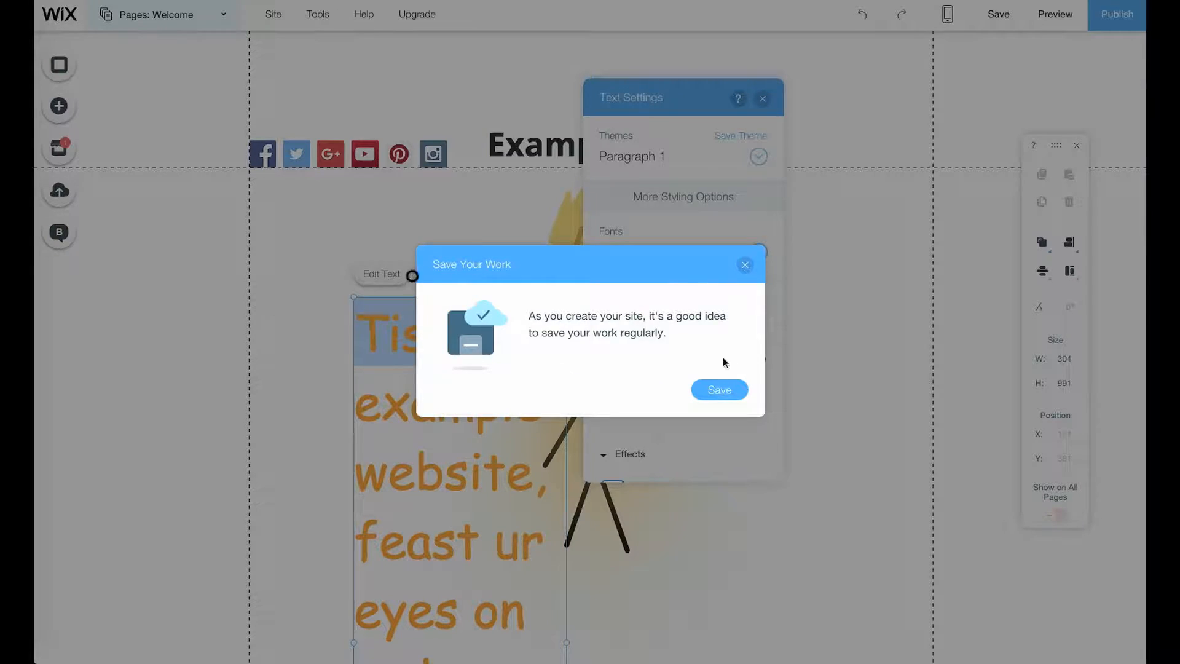
{"action": "left_click", "coordinate": [745, 264]}
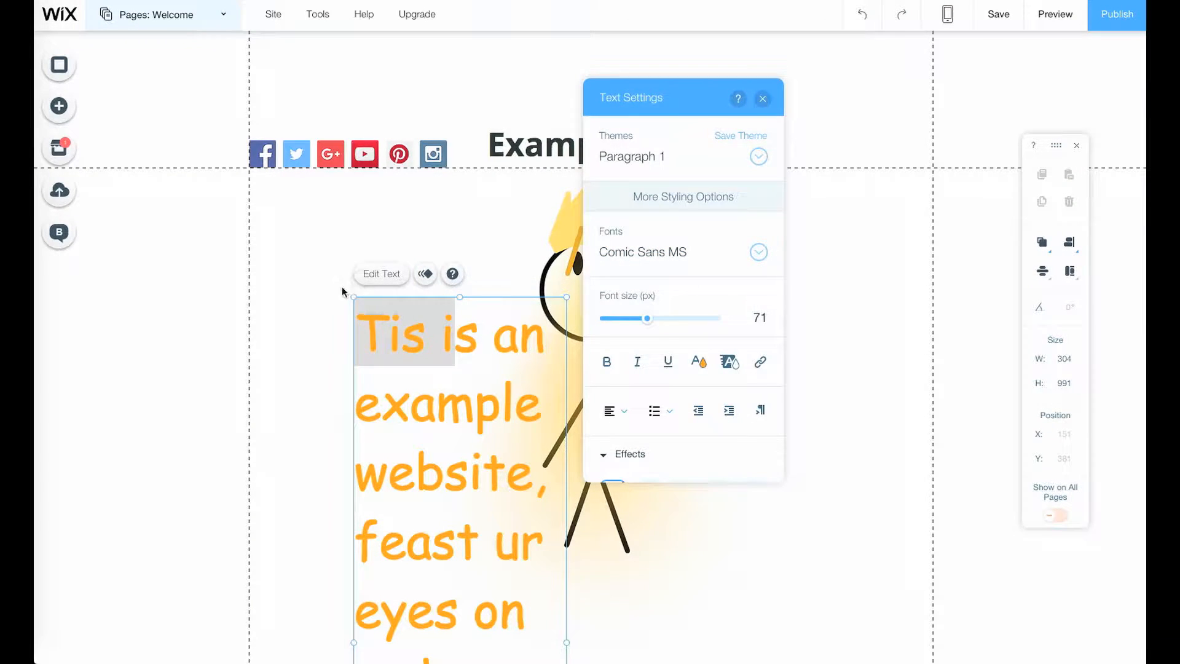
{"action": "left_click", "coordinate": [361, 292]}
{"action": "left_click", "coordinate": [392, 330]}
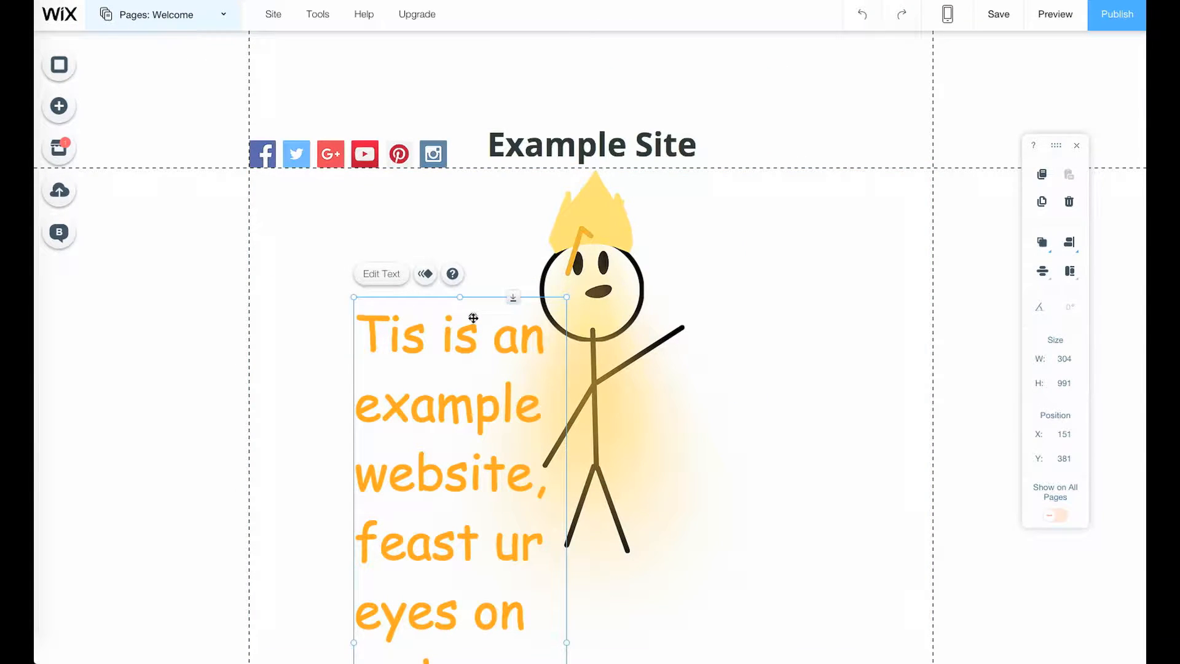
{"action": "left_click_drag", "start_coordinate": [473, 318], "coordinate": [361, 191]}
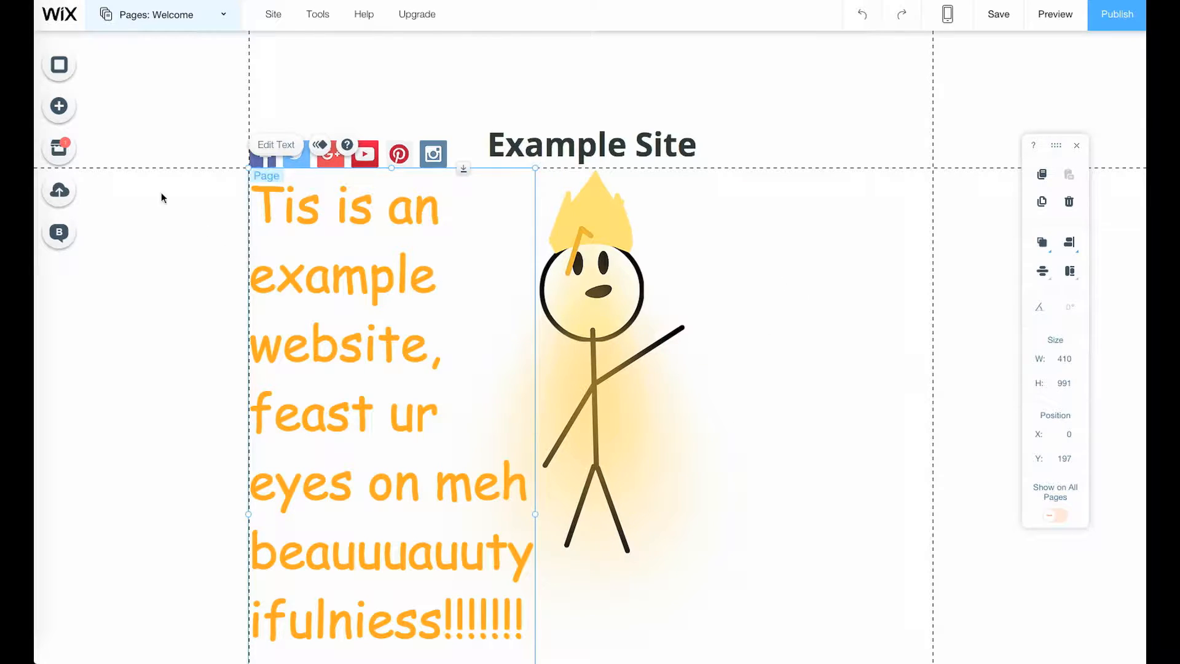
Add the round dark blue Continue button to the Welcome page at X 892, Y 753
{"action": "left_click", "coordinate": [61, 115]}
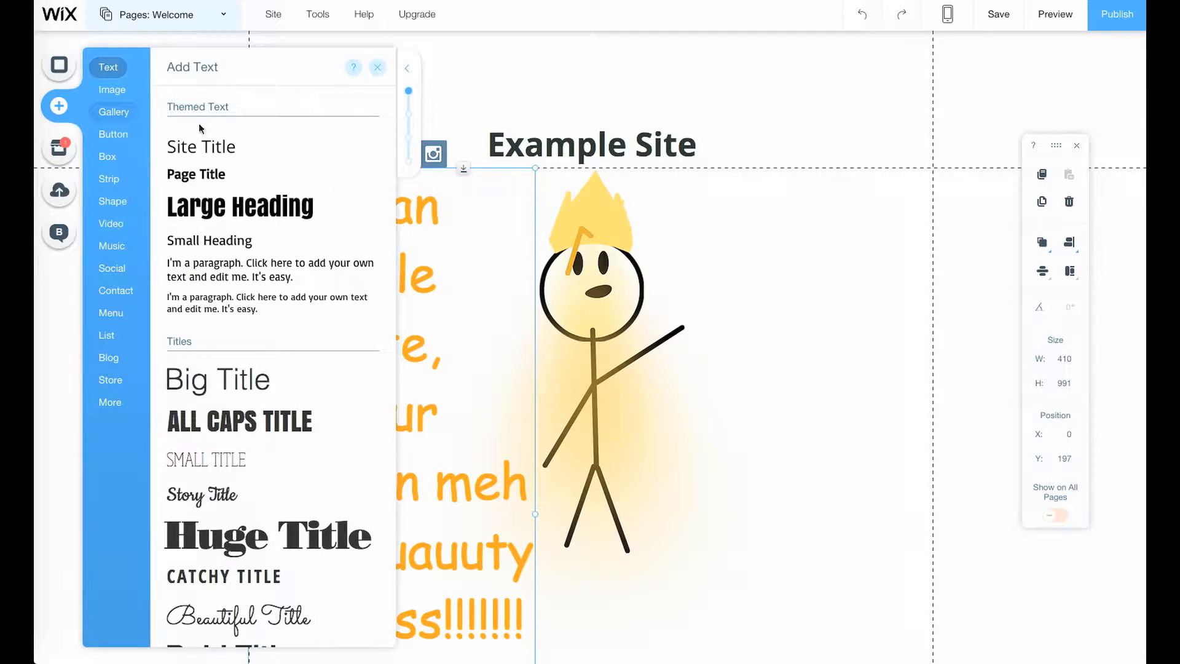
{"action": "left_click", "coordinate": [116, 134]}
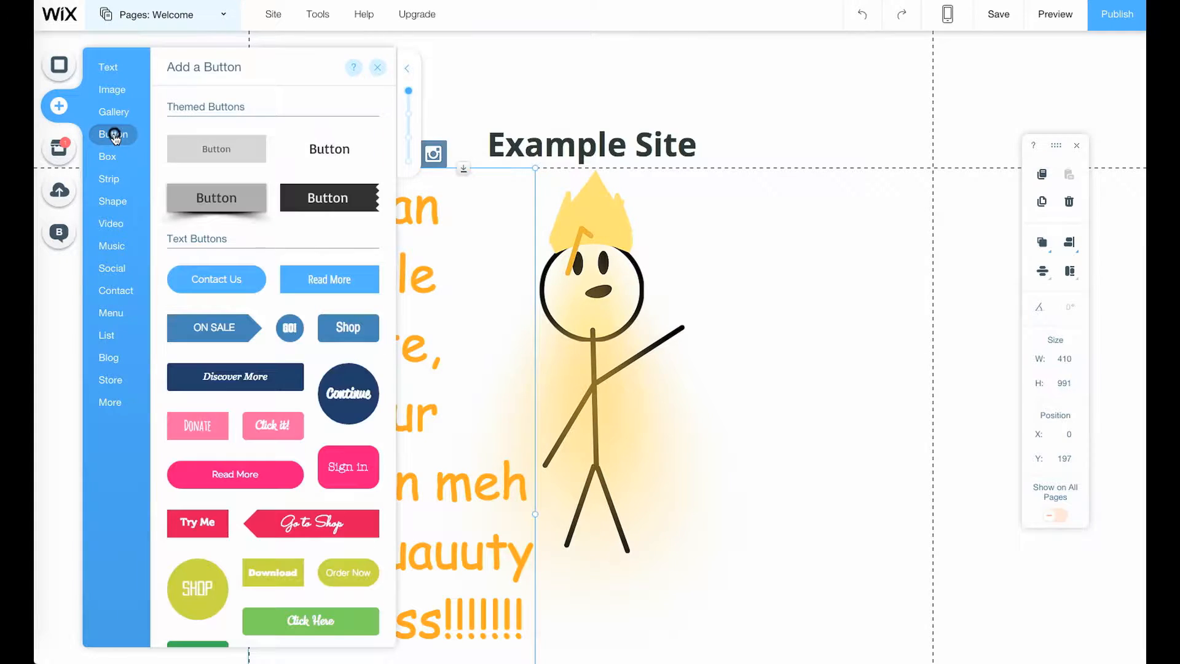
{"action": "left_click_drag", "start_coordinate": [324, 402], "coordinate": [851, 551]}
{"action": "left_click_drag", "start_coordinate": [893, 600], "coordinate": [905, 592]}
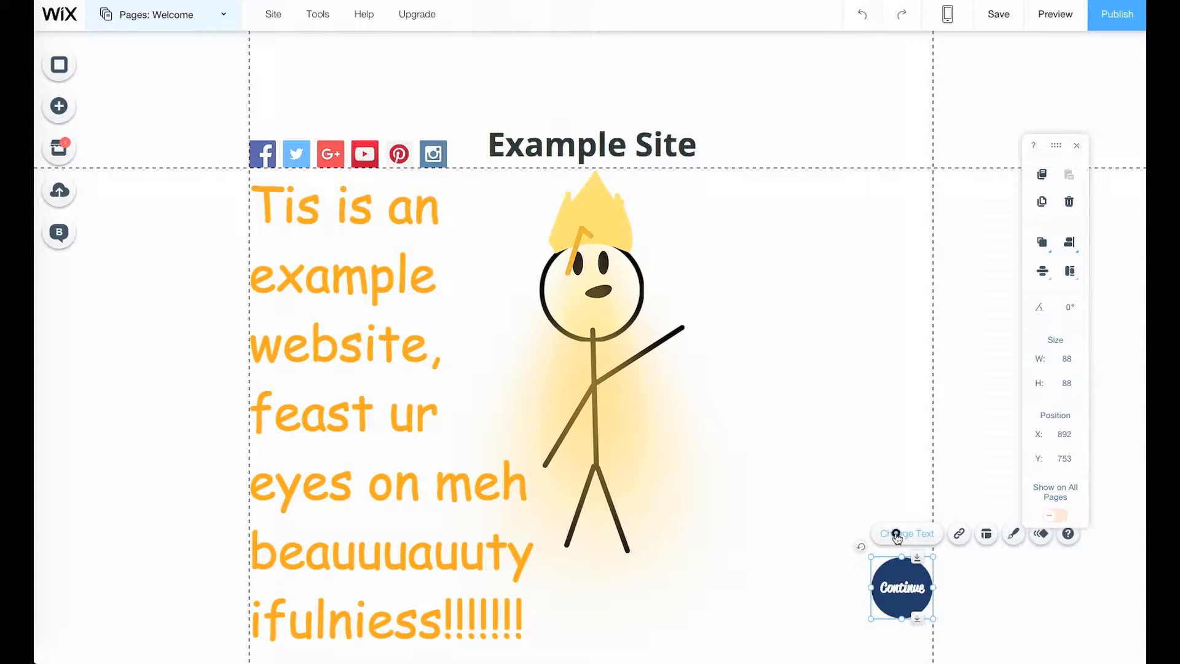
Change the round button's label to "Next"
{"action": "left_click", "coordinate": [897, 532]}
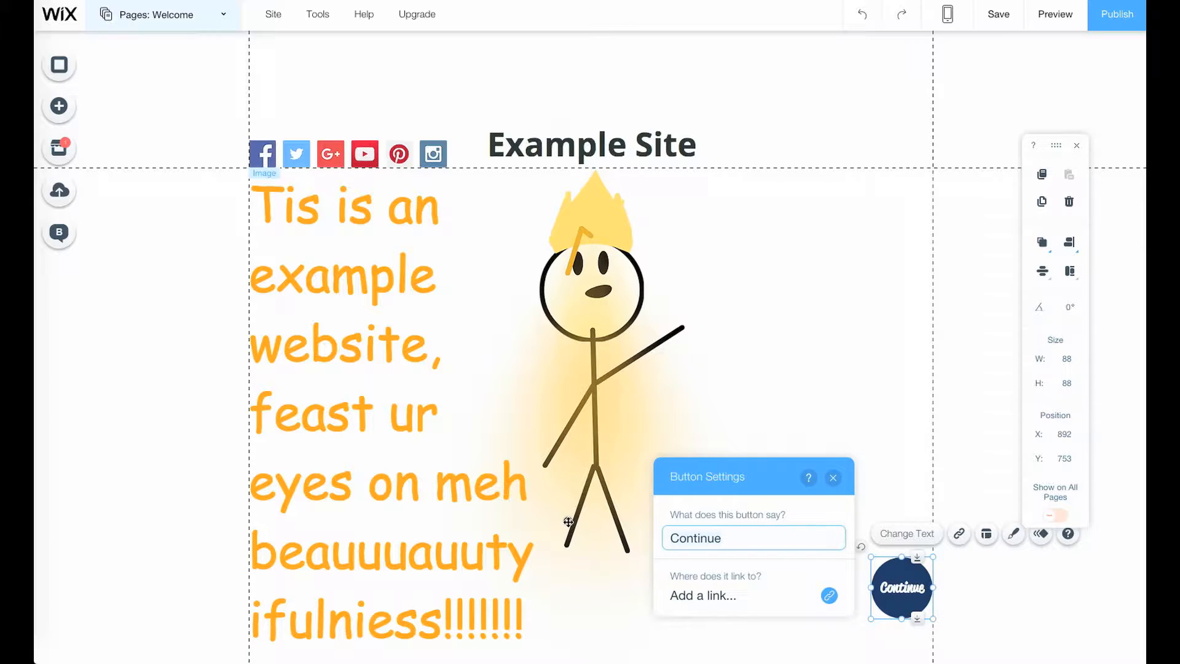
{"action": "key", "text": "ctrl+a"}
{"action": "type", "text": "Next"}
{"action": "key", "text": "Return"}
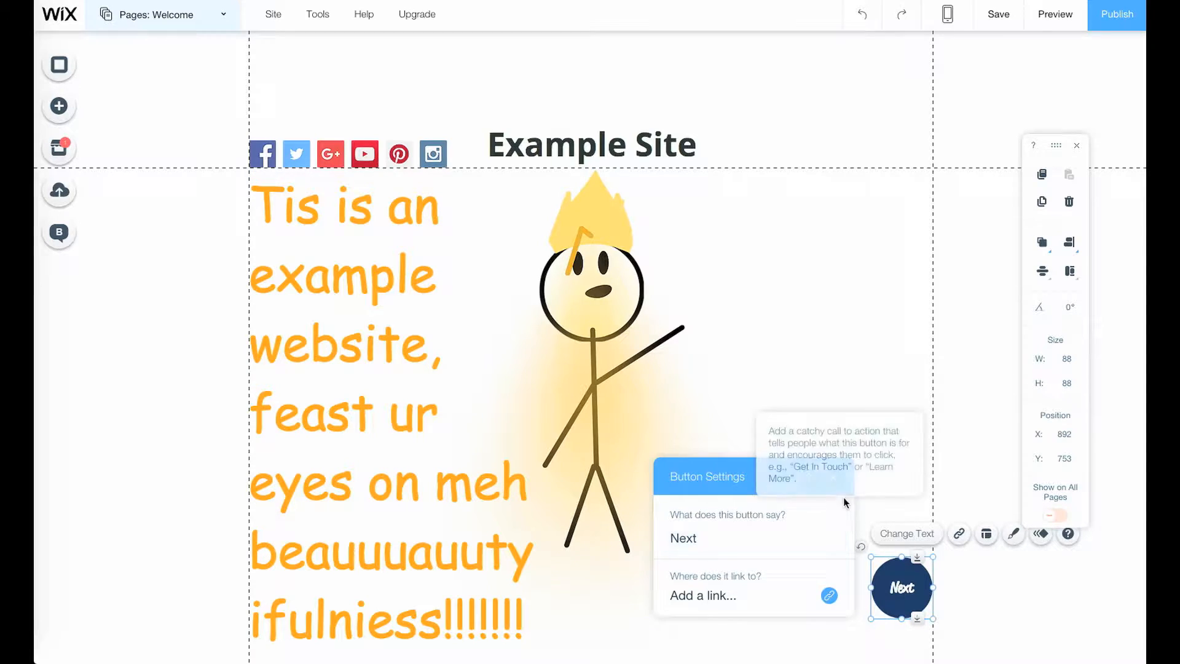
{"action": "left_click", "coordinate": [833, 478]}
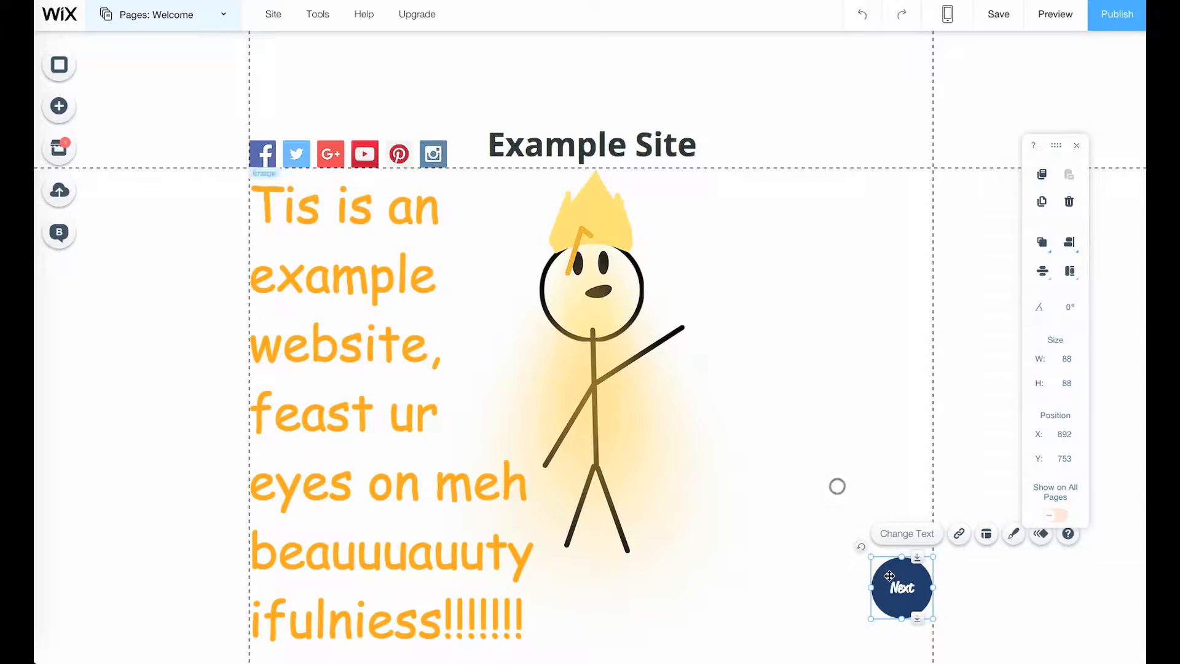
Delete the Food, Travel, People, Bio and Contact pages, keeping only the Welcome page
{"action": "left_click", "coordinate": [194, 21]}
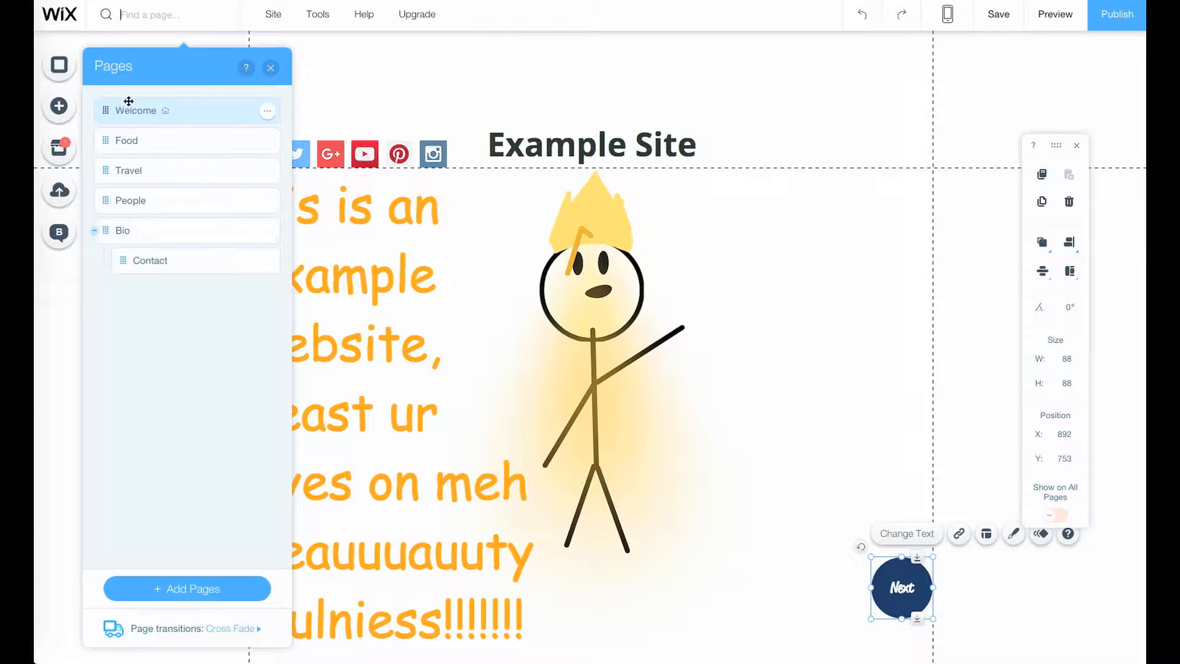
{"action": "mouse_move", "coordinate": [269, 152]}
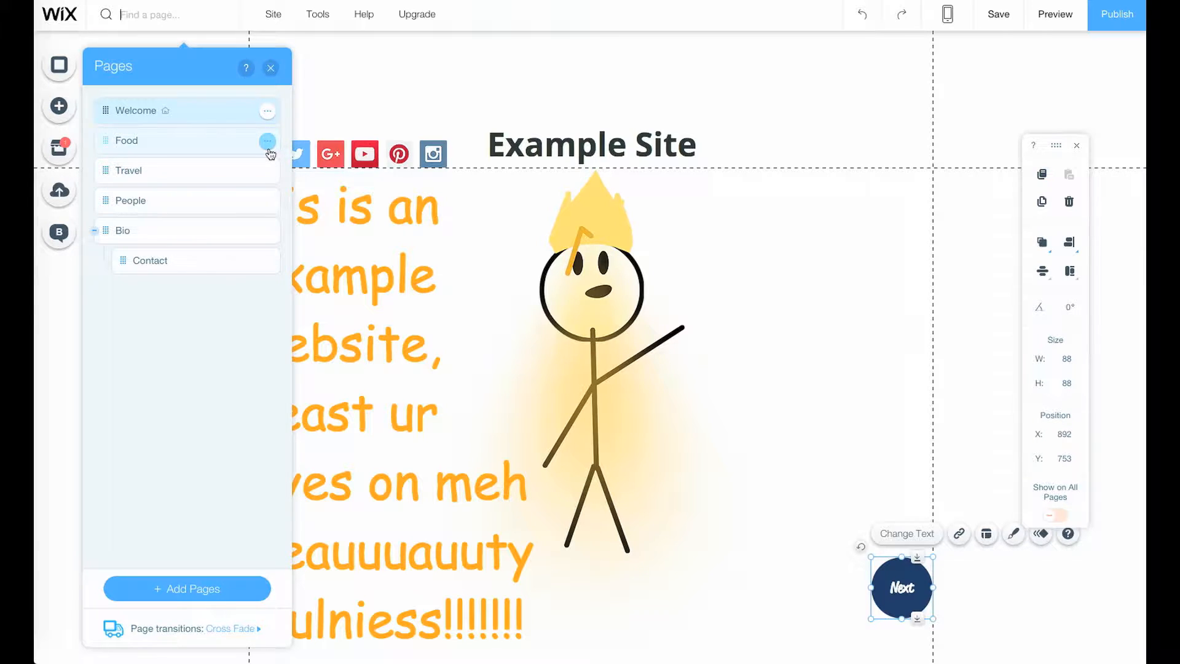
{"action": "left_click", "coordinate": [268, 146]}
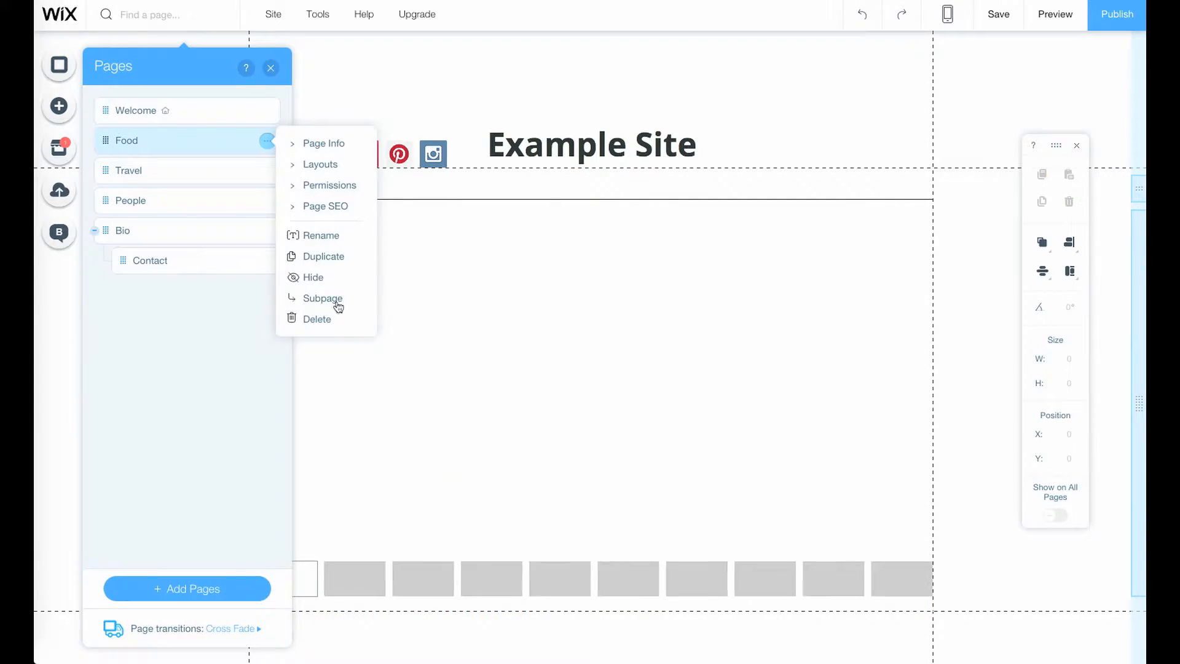
{"action": "left_click", "coordinate": [295, 325]}
{"action": "left_click", "coordinate": [758, 395]}
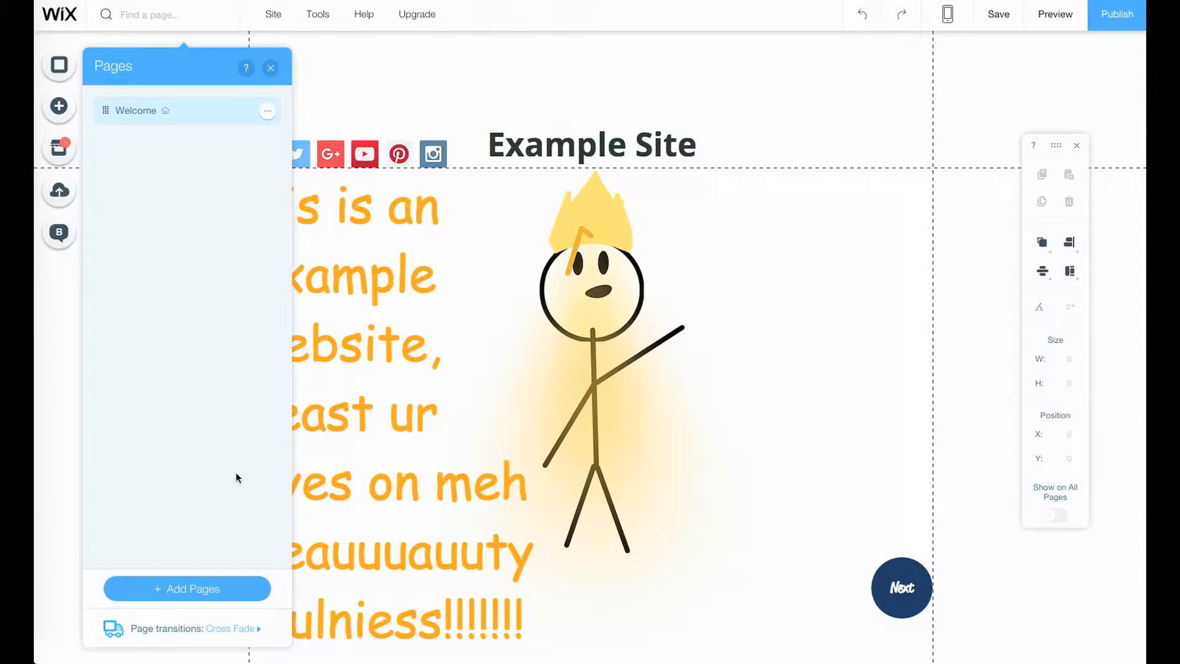
Add a new blank page to the site and name it "Page 2"
{"action": "left_click", "coordinate": [203, 588]}
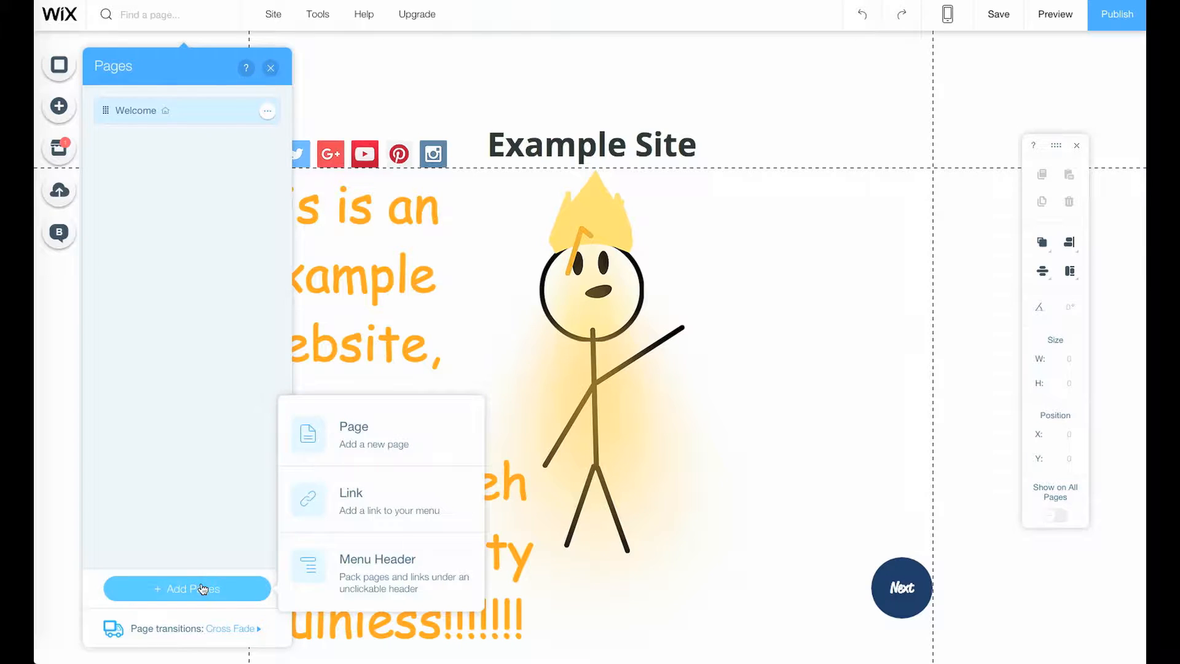
{"action": "left_click", "coordinate": [385, 456]}
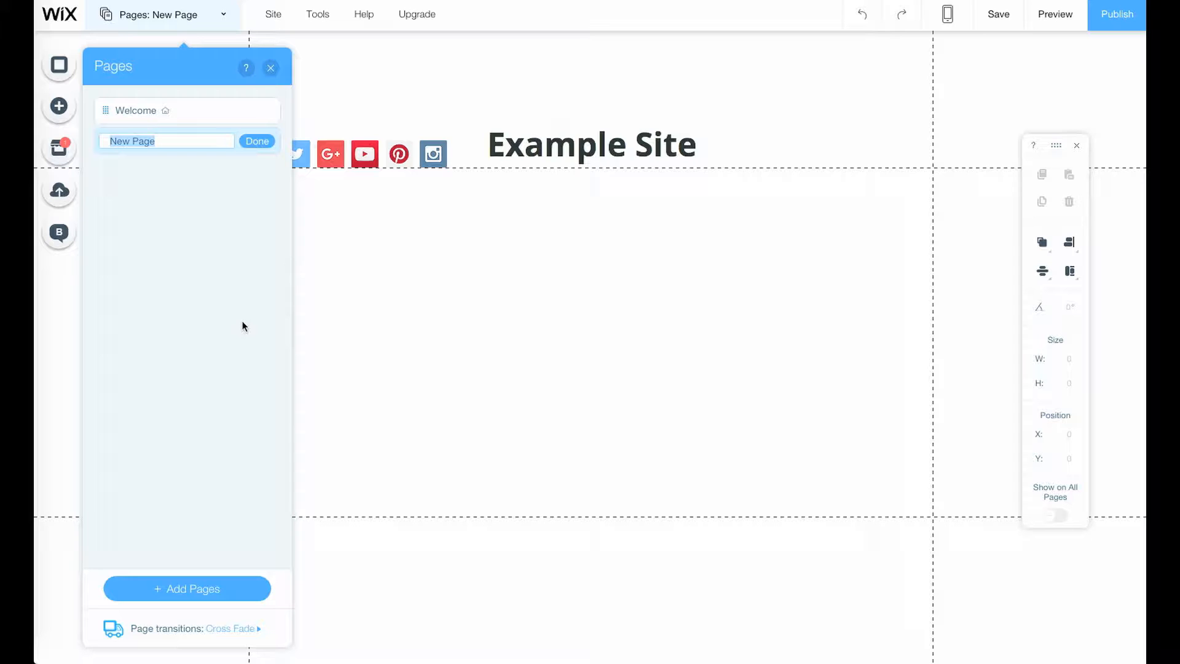
{"action": "type", "text": "P"}
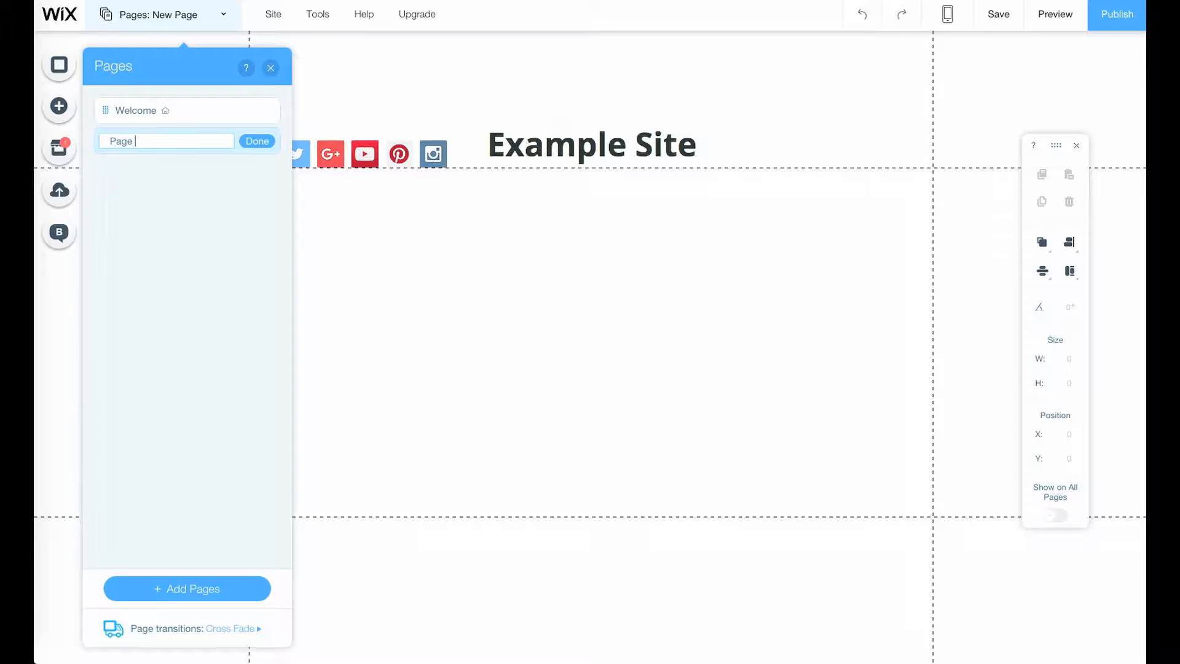
{"action": "left_click", "coordinate": [256, 140]}
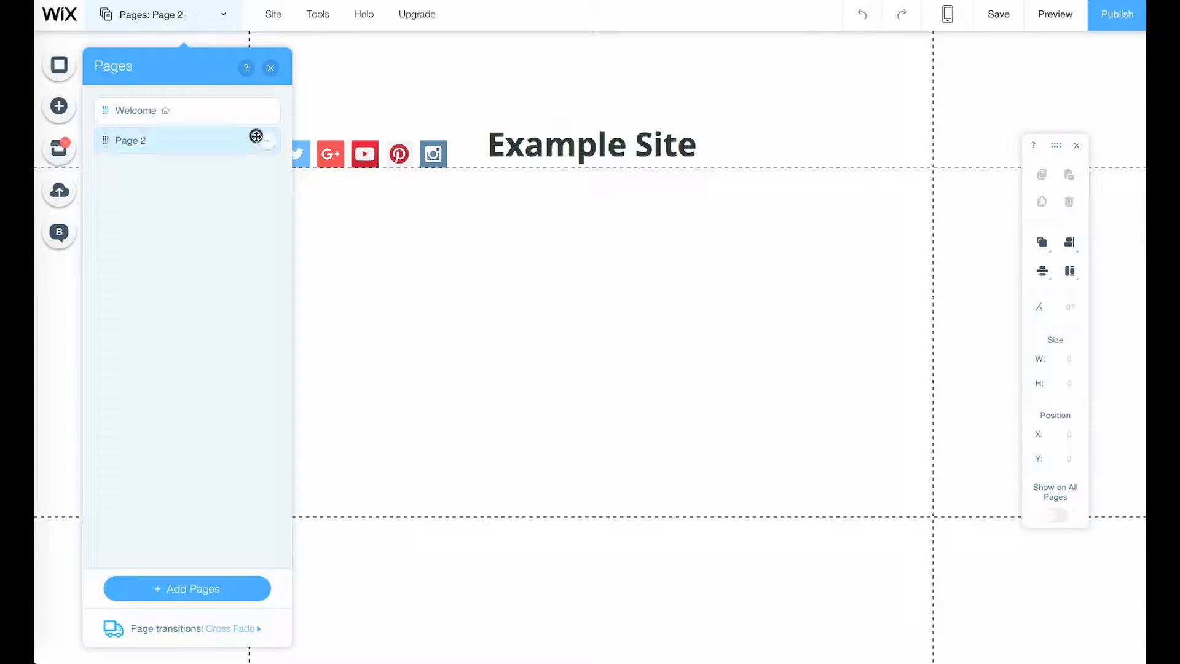
{"action": "left_click", "coordinate": [270, 68]}
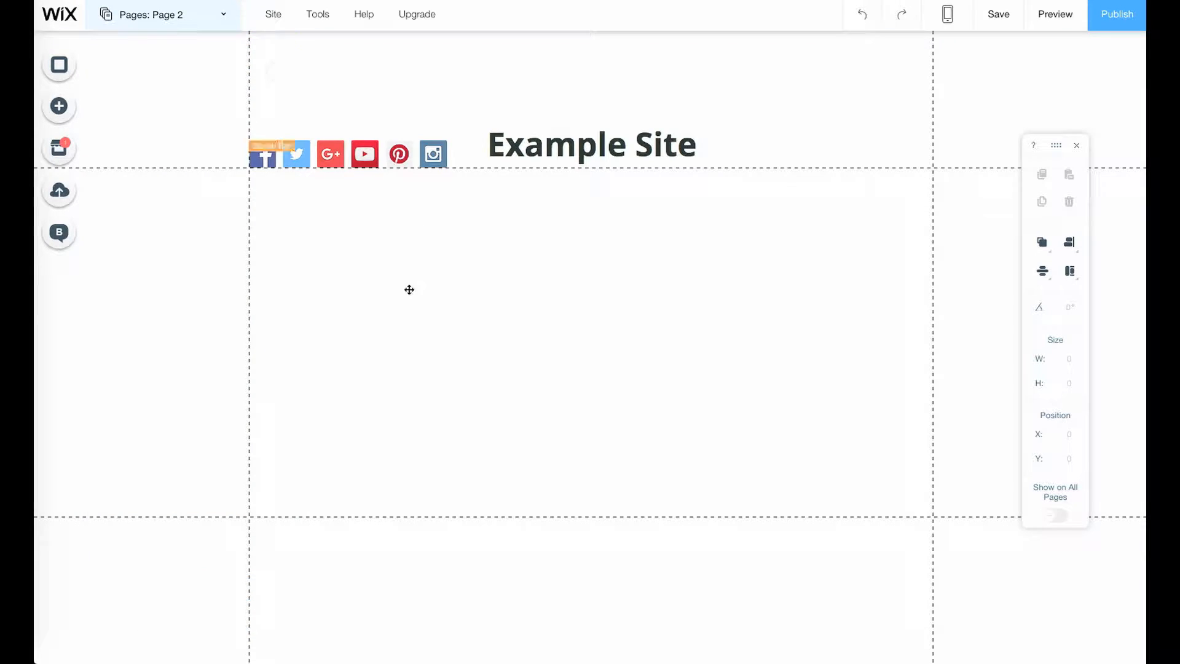
Return to the Welcome page and link the Next button to Page 2
{"action": "left_click", "coordinate": [197, 21]}
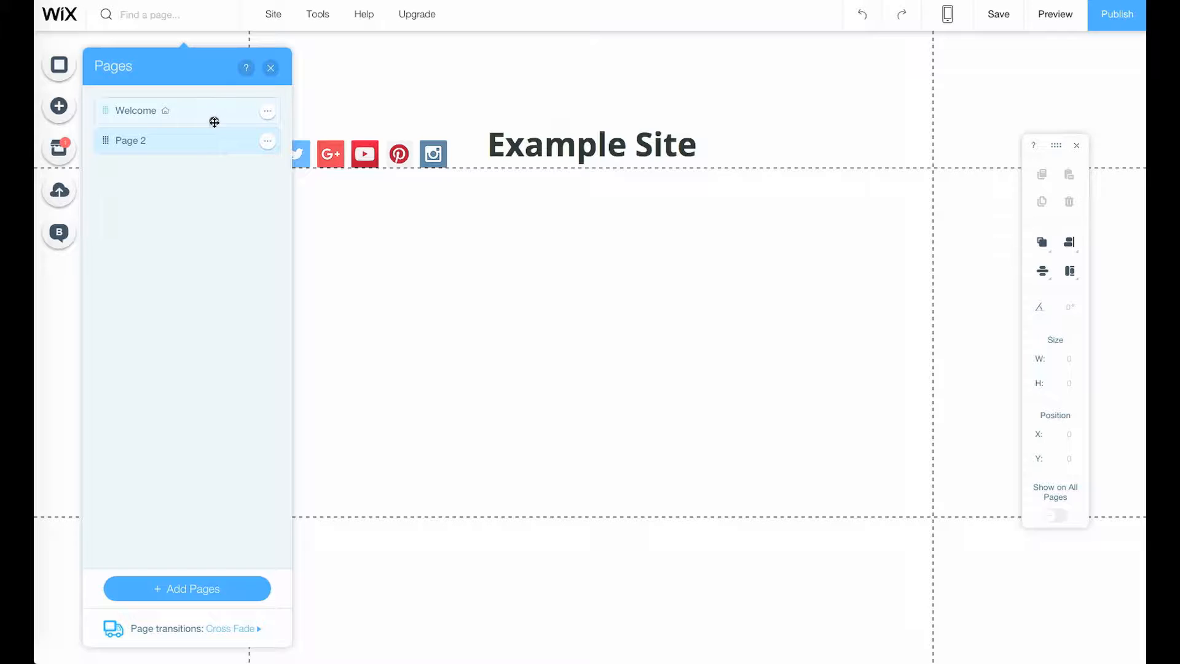
{"action": "left_click", "coordinate": [213, 116]}
{"action": "left_click", "coordinate": [946, 613]}
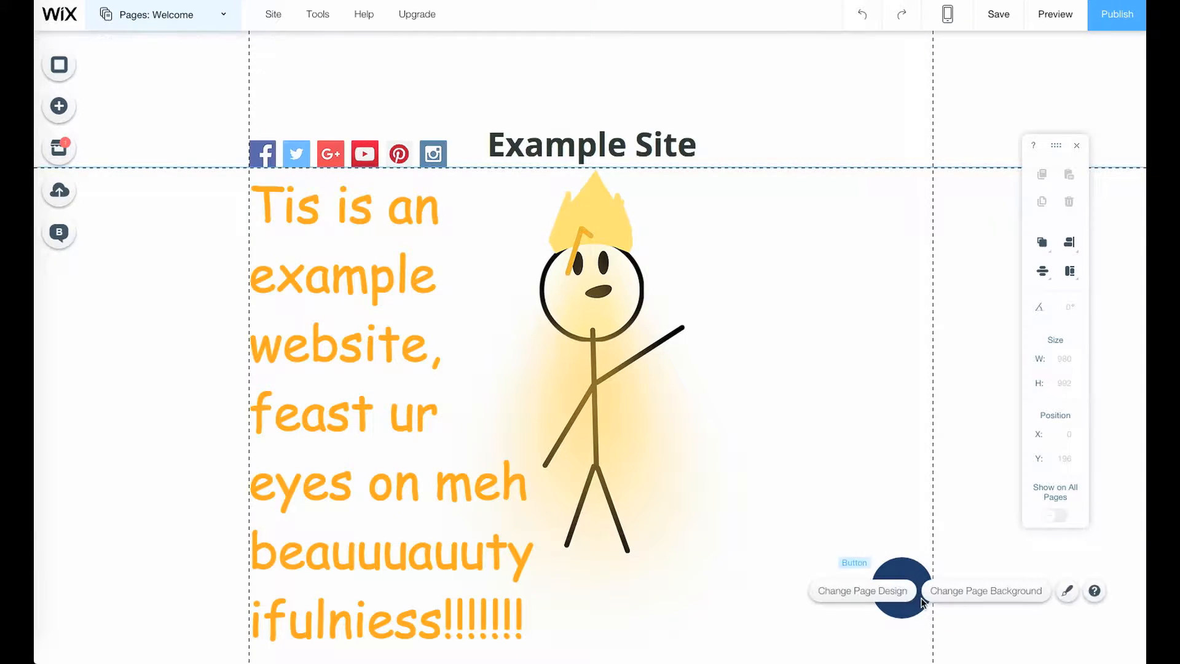
{"action": "left_click", "coordinate": [914, 577]}
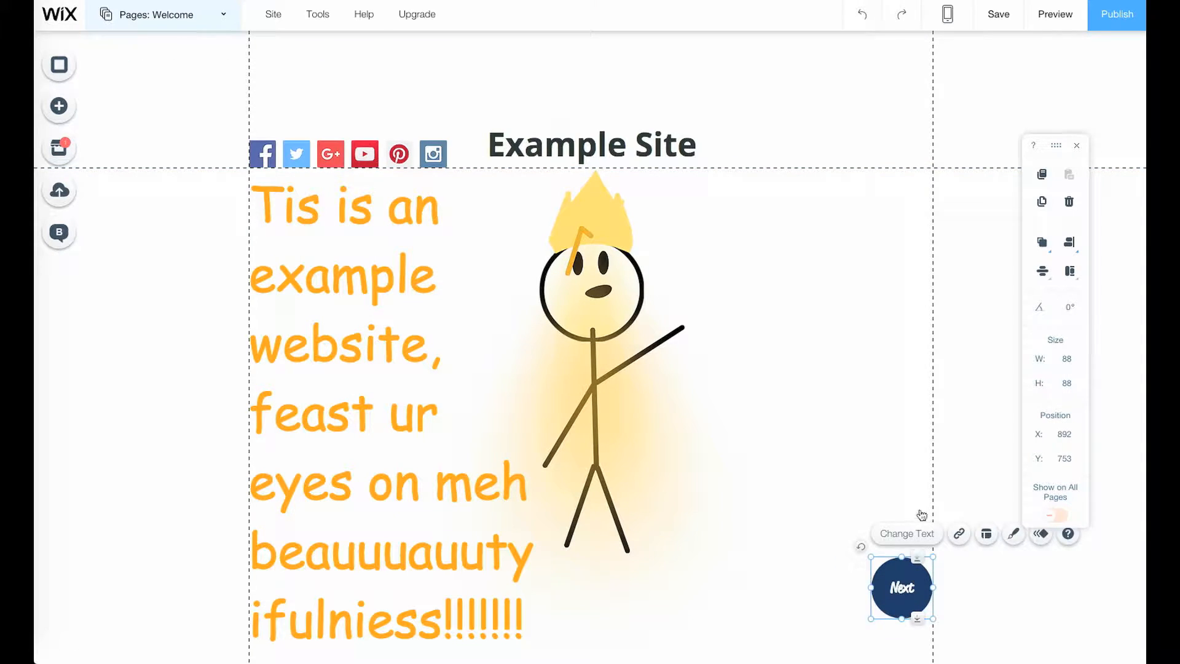
{"action": "left_click", "coordinate": [959, 534]}
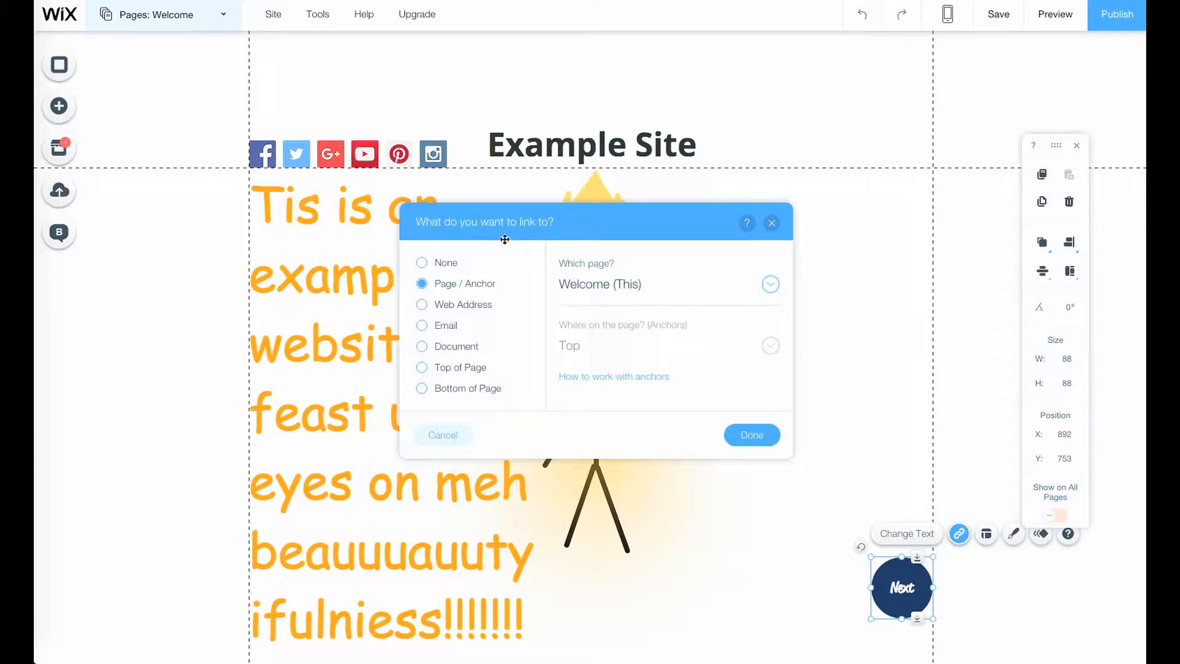
{"action": "mouse_move", "coordinate": [644, 380]}
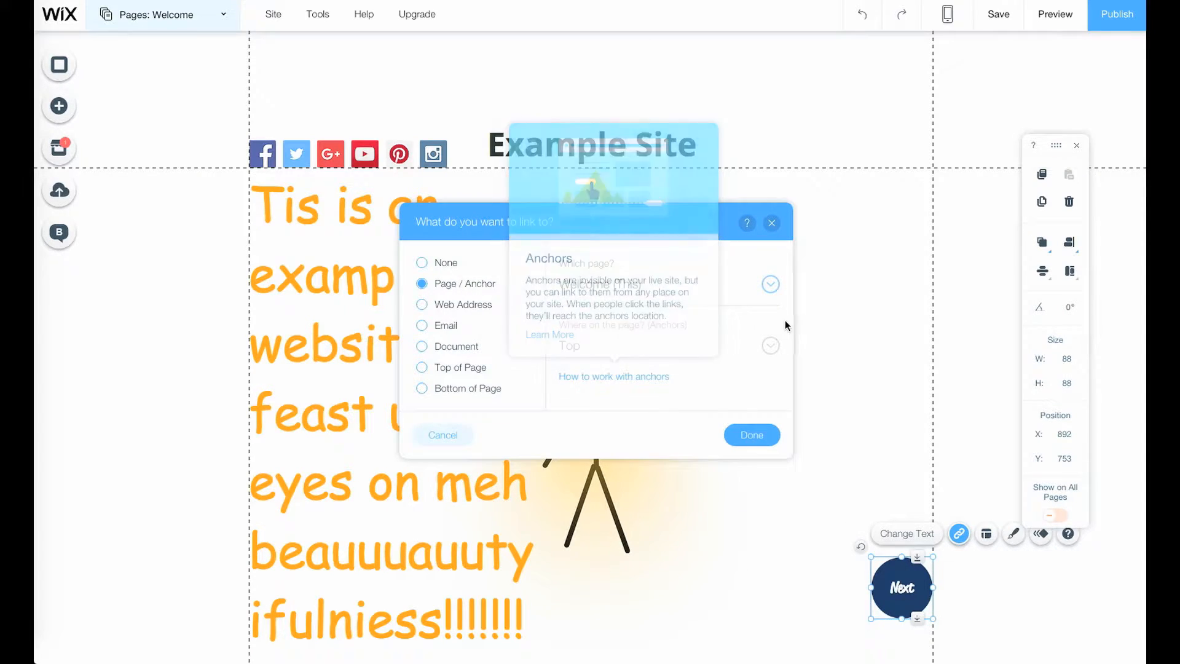
{"action": "left_click", "coordinate": [765, 297]}
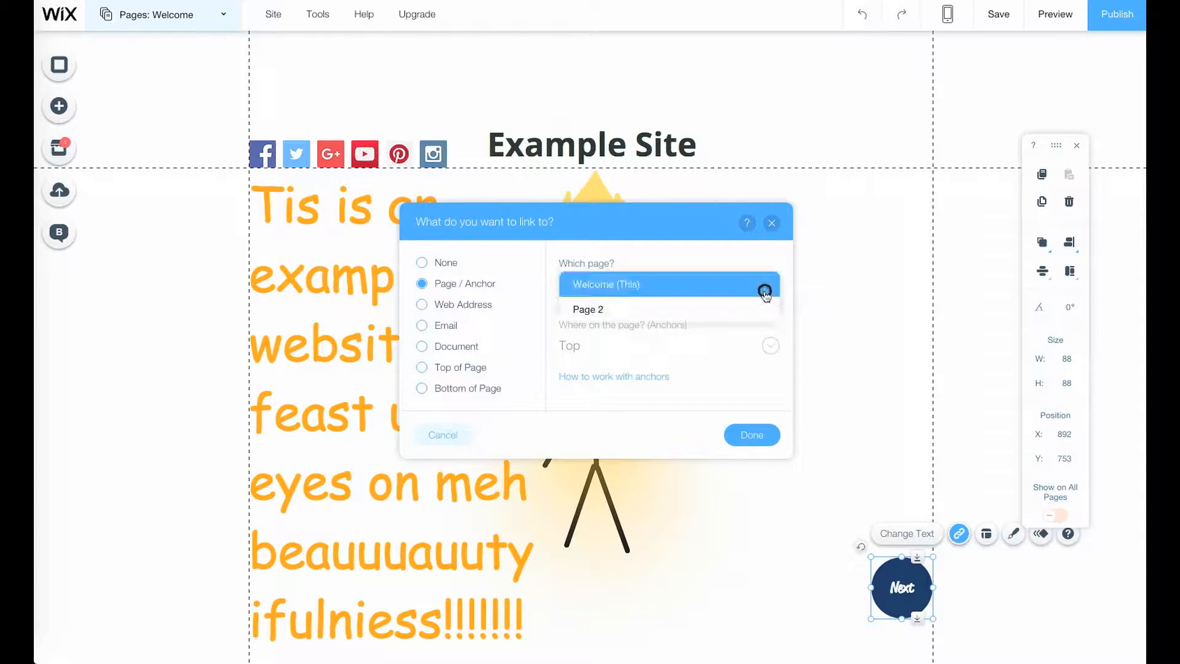
{"action": "left_click", "coordinate": [710, 303]}
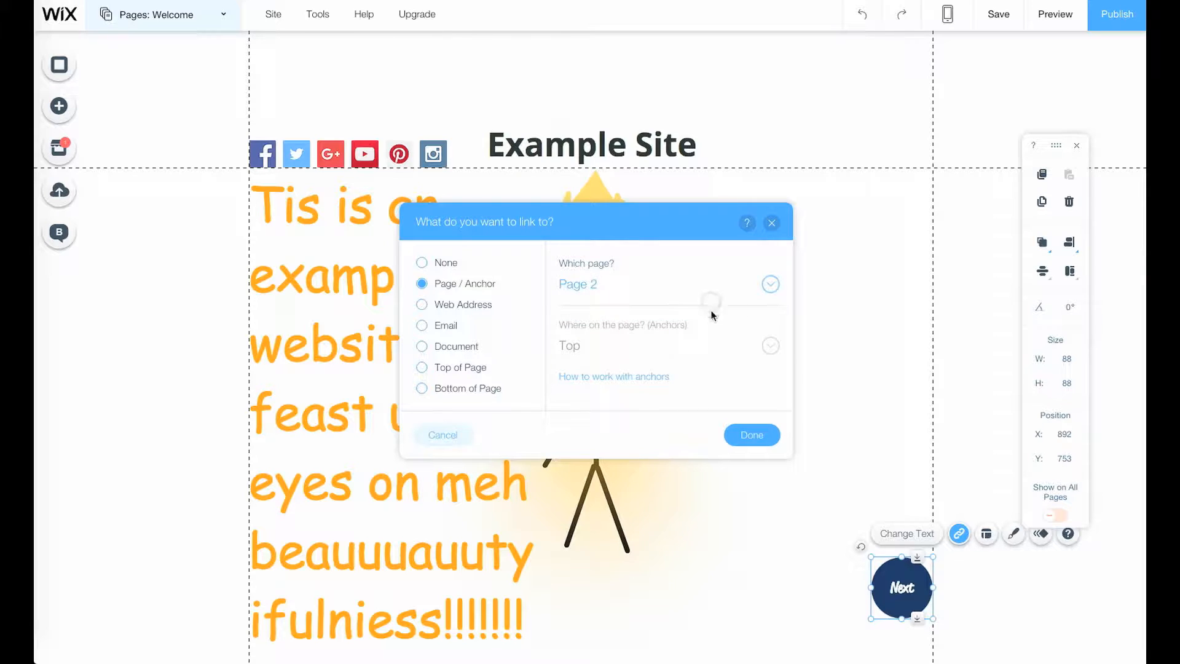
{"action": "left_click", "coordinate": [759, 434]}
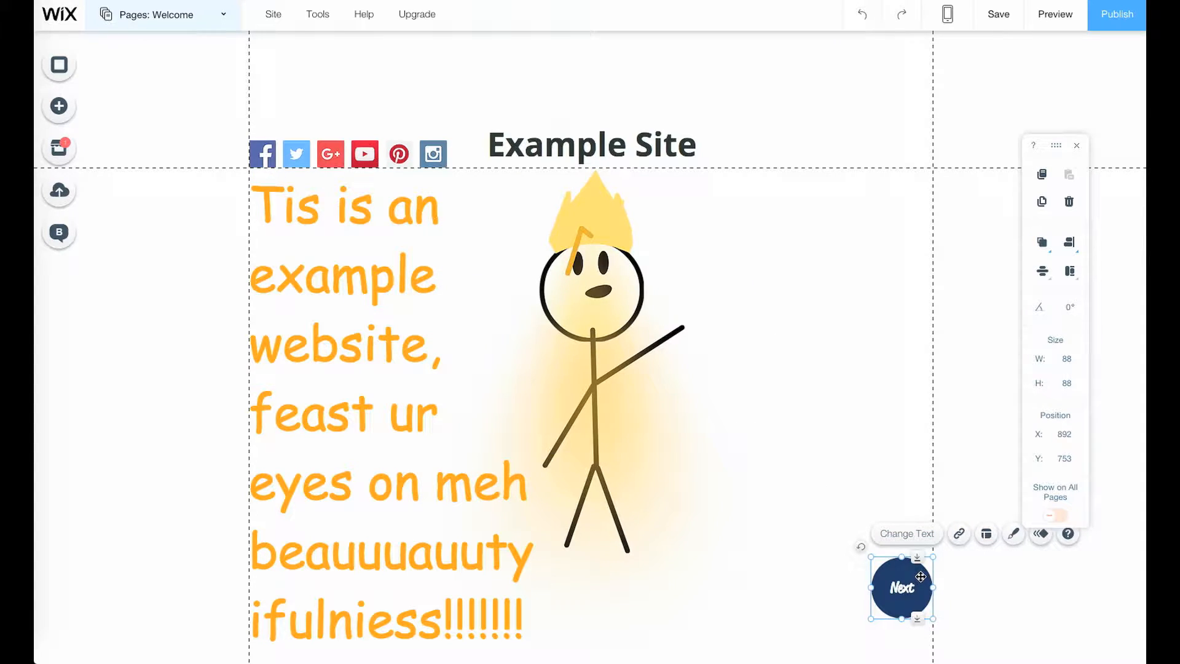
Preview the site and follow the Next button to test its link
{"action": "left_click", "coordinate": [1044, 16]}
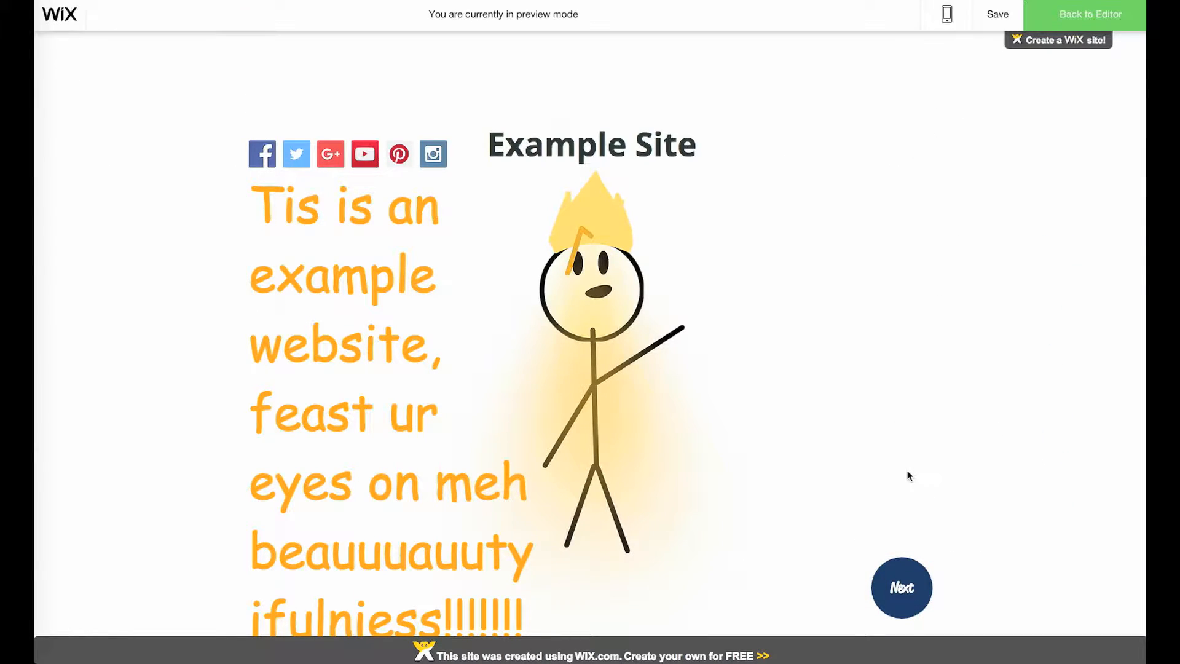
{"action": "left_click", "coordinate": [888, 604]}
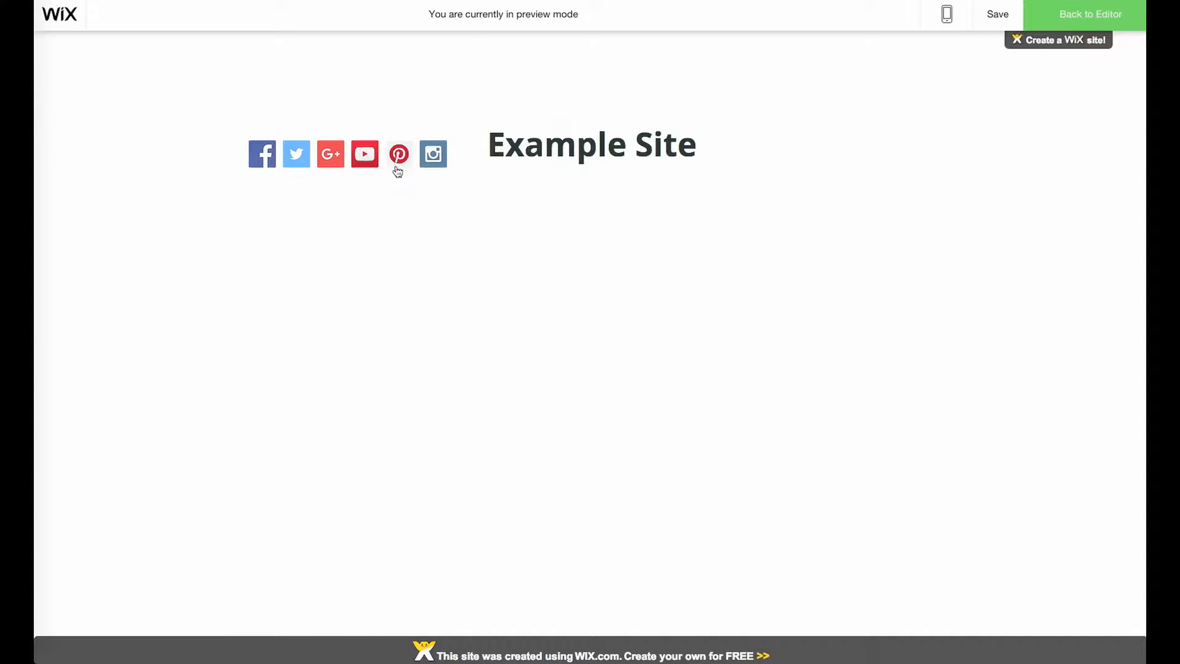
Leave the preview and return to the Welcome page in the editor
{"action": "left_click", "coordinate": [1098, 21]}
{"action": "left_click", "coordinate": [190, 20]}
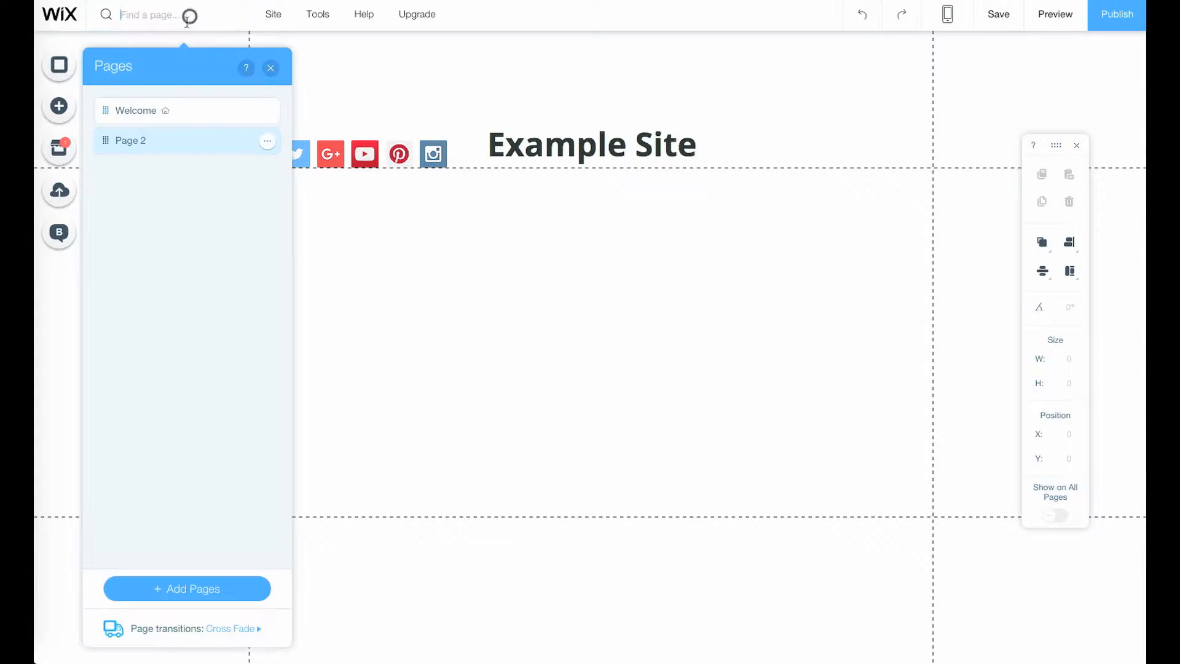
{"action": "left_click", "coordinate": [170, 105]}
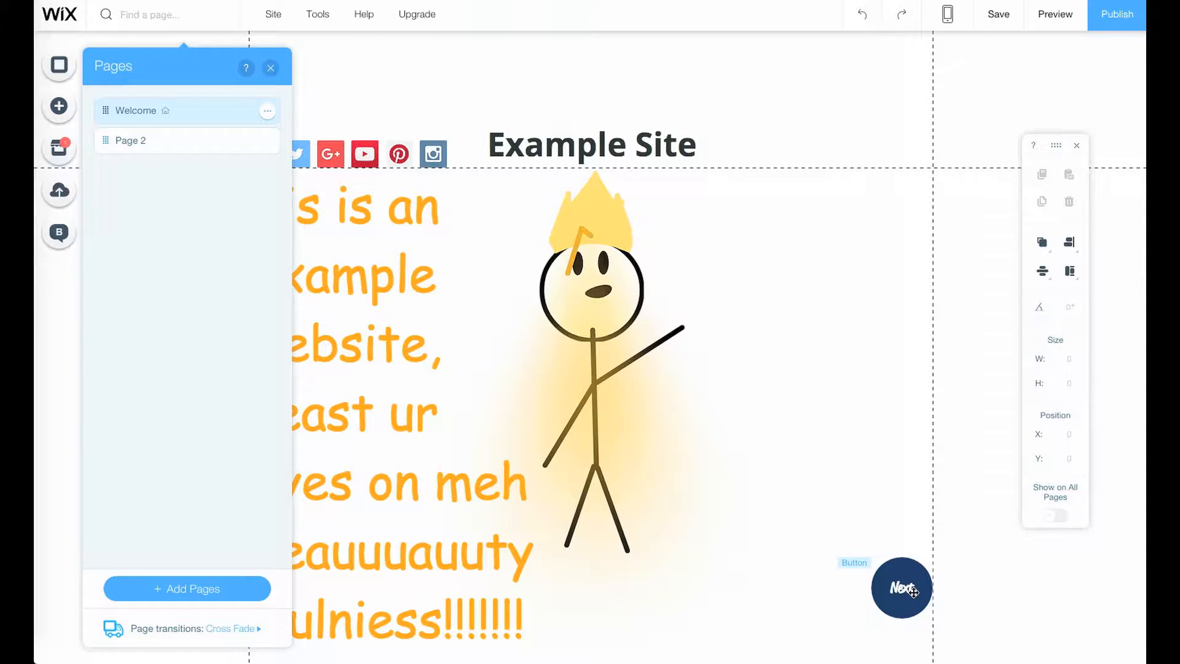
{"action": "left_click", "coordinate": [900, 234]}
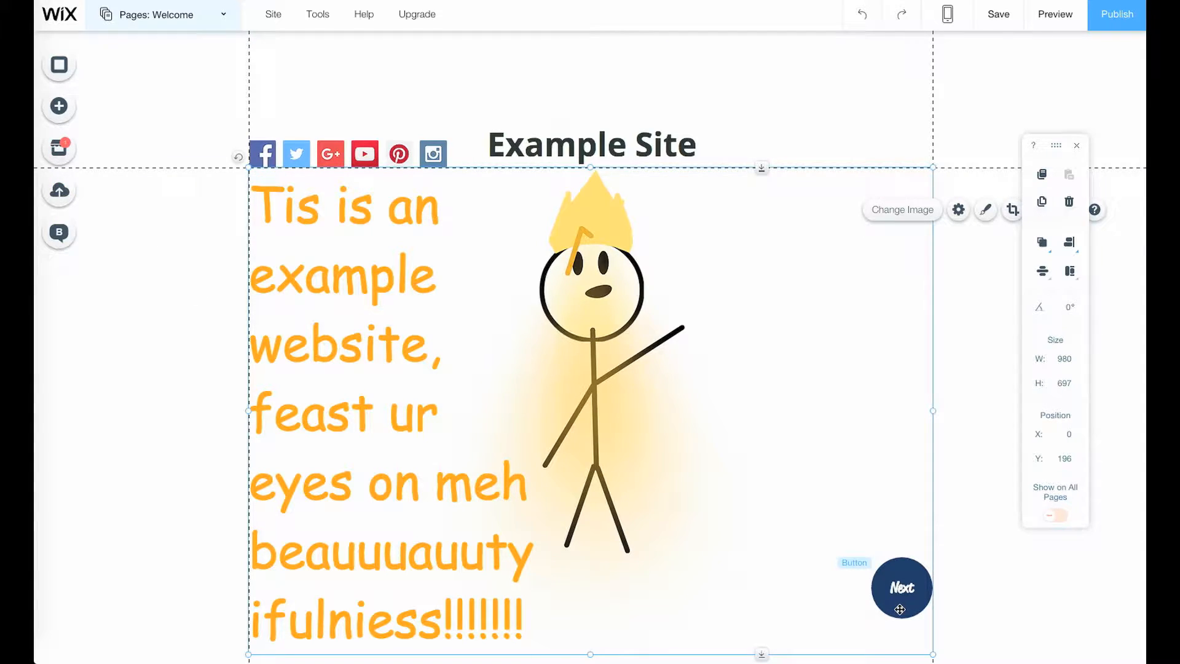
Open Page 2 and add the grey themed button with a drop shadow to it
{"action": "left_click", "coordinate": [190, 17]}
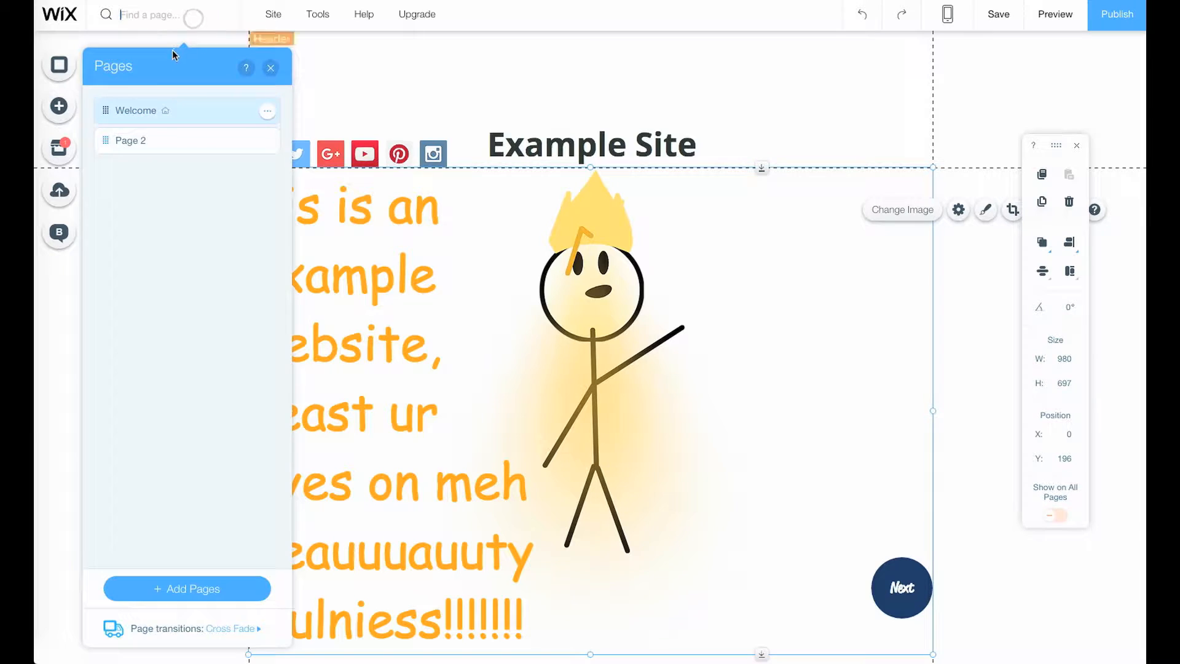
{"action": "left_click", "coordinate": [147, 133]}
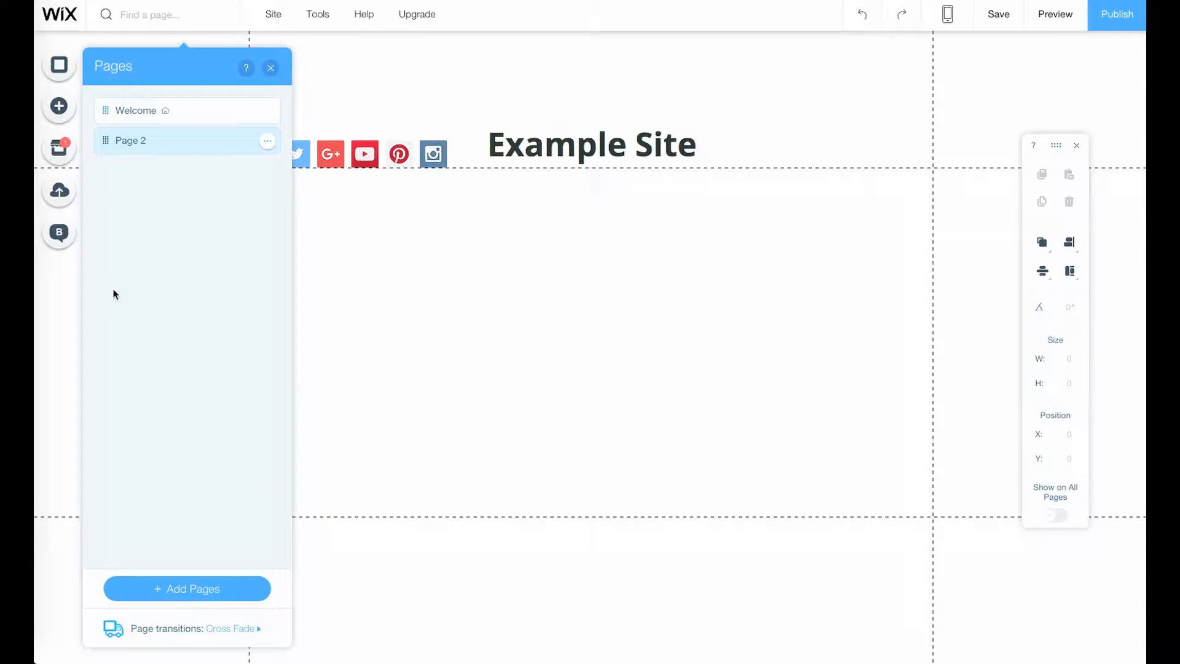
{"action": "left_click", "coordinate": [450, 406]}
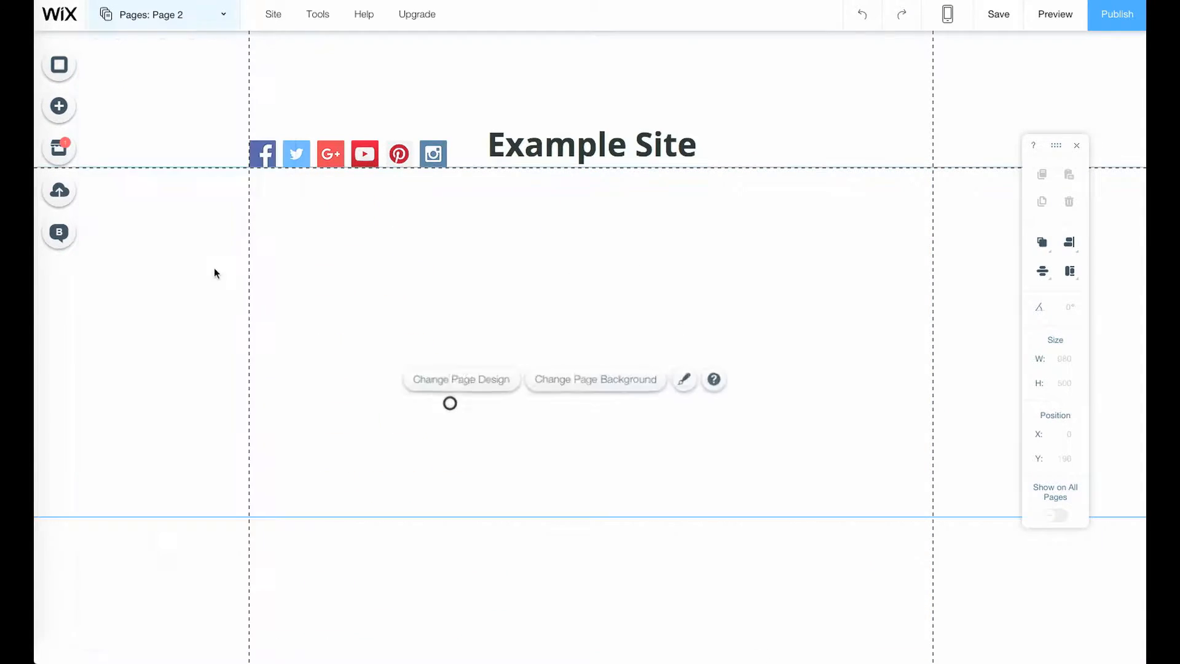
{"action": "left_click", "coordinate": [85, 115]}
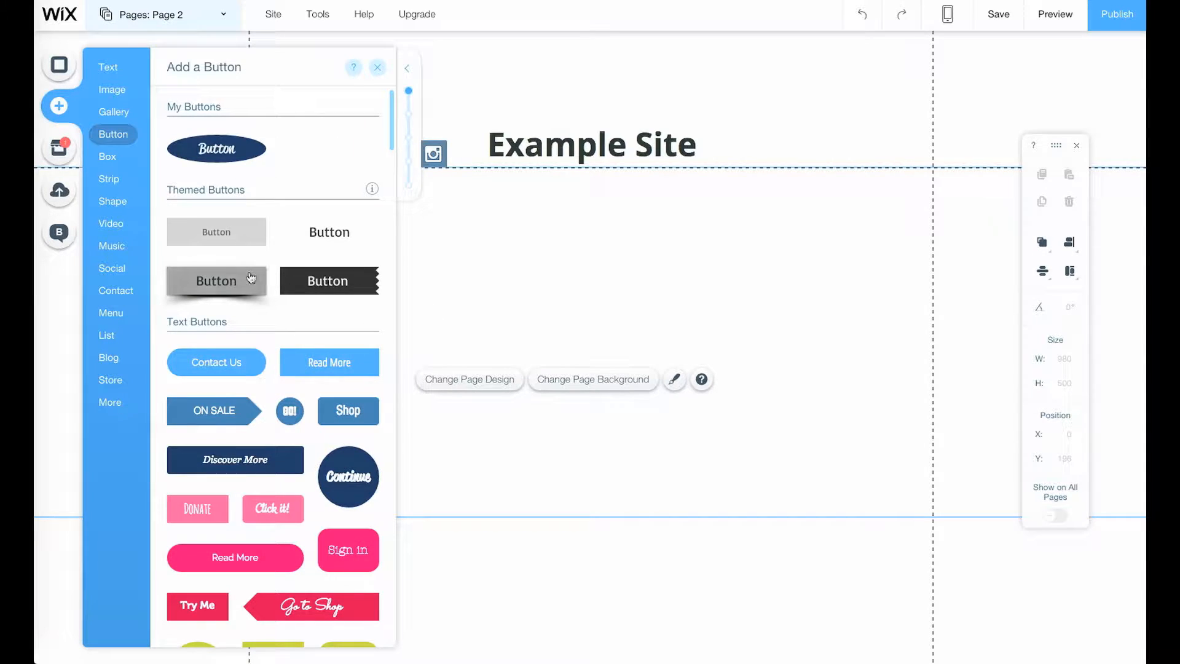
{"action": "left_click", "coordinate": [204, 288]}
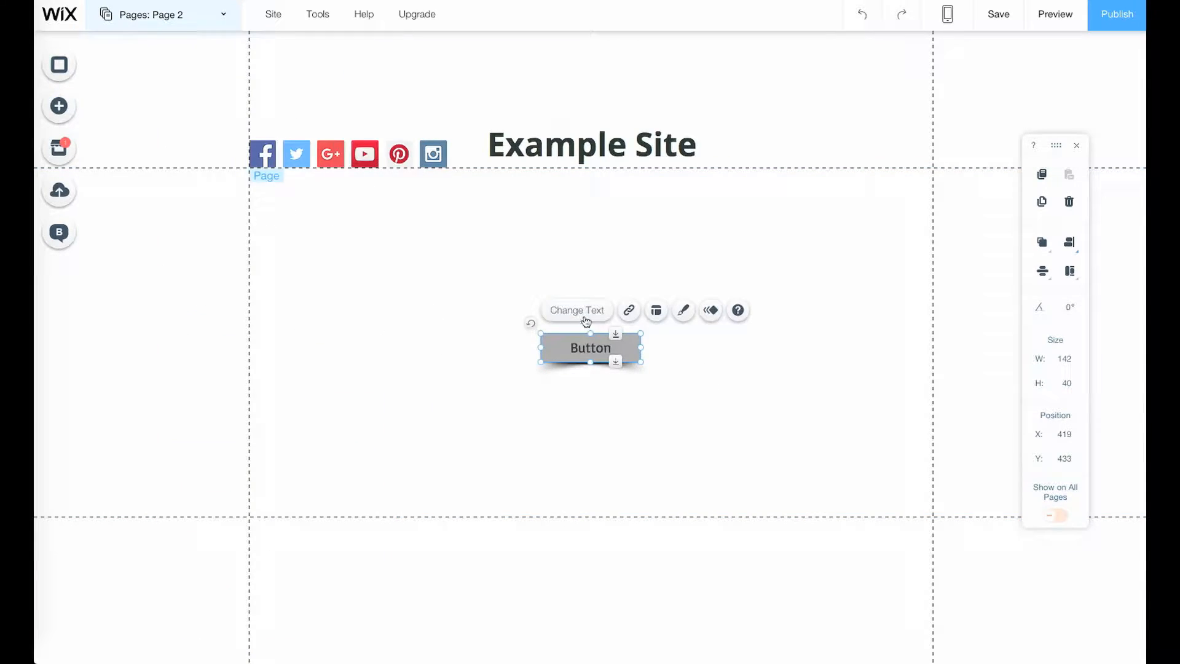
Change the new button's text to "Back"
{"action": "left_click", "coordinate": [595, 309]}
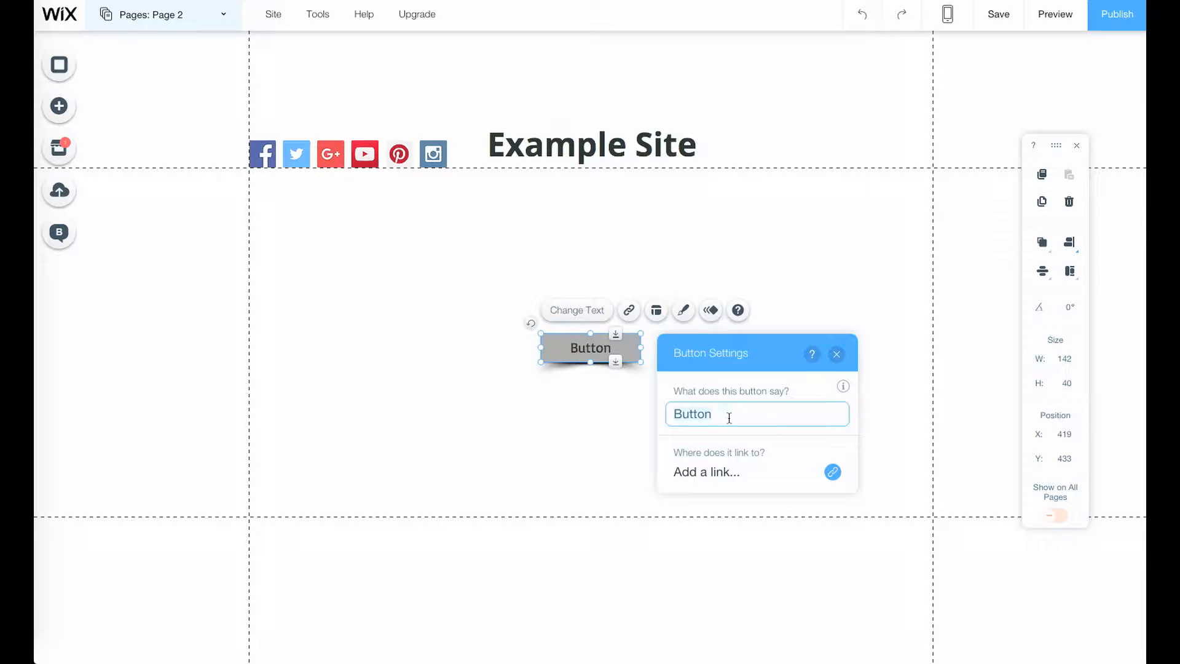
{"action": "key", "text": "BackSpace"}
{"action": "key", "text": "BackSpace"}
{"action": "key", "text": "BackSpace"}
{"action": "key", "text": "BackSpace"}
{"action": "key", "text": "BackSpace"}
{"action": "type", "text": "Ack"}
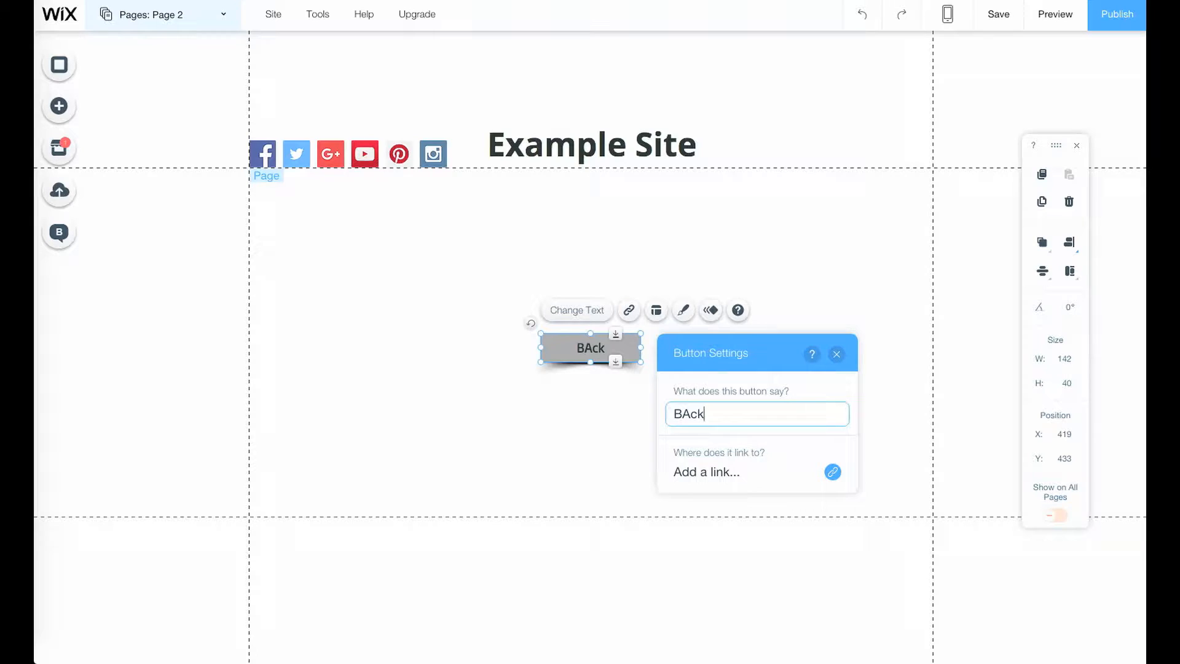
{"action": "key", "text": "BackSpace"}
{"action": "key", "text": "BackSpace"}
{"action": "key", "text": "BackSpace"}
{"action": "type", "text": "ack"}
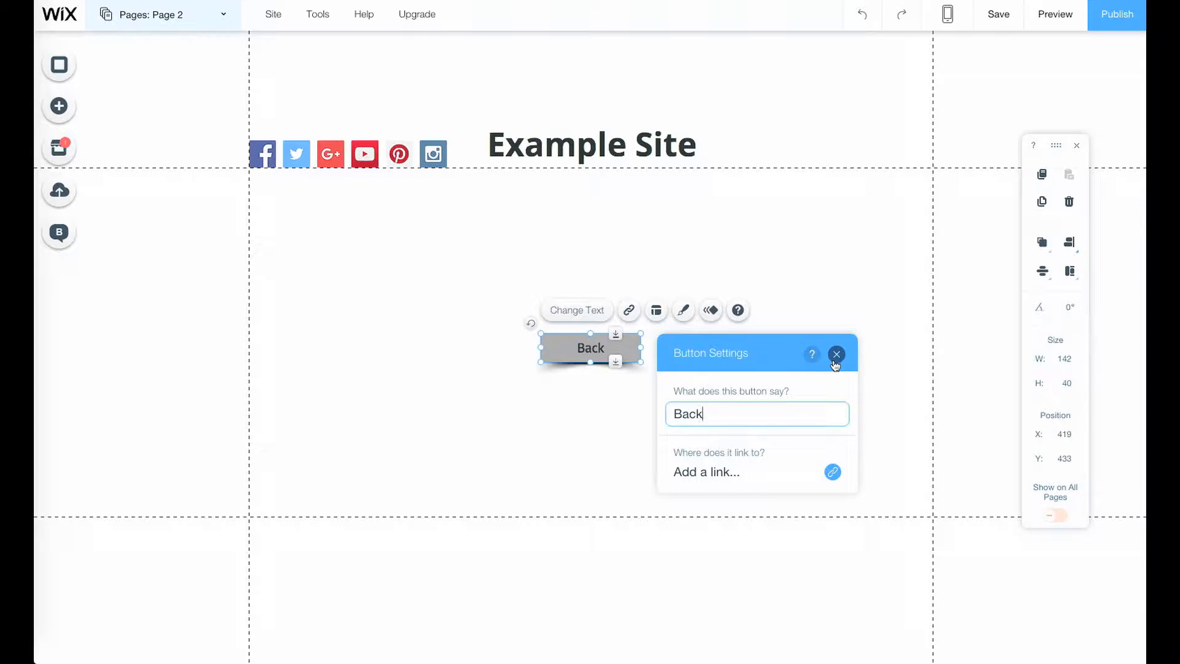
Link the Back button to the Welcome page and move it down to Y 613, keeping it horizontally centred
{"action": "left_click", "coordinate": [833, 471]}
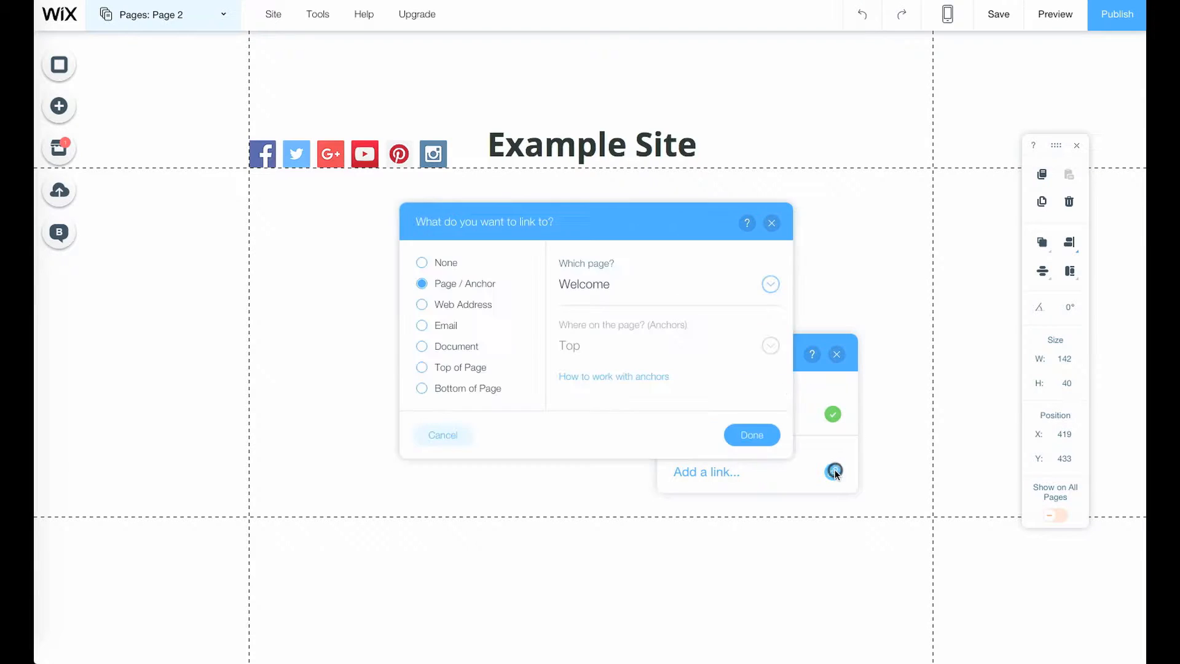
{"action": "left_click", "coordinate": [651, 290]}
{"action": "left_click", "coordinate": [651, 286]}
{"action": "left_click", "coordinate": [768, 440]}
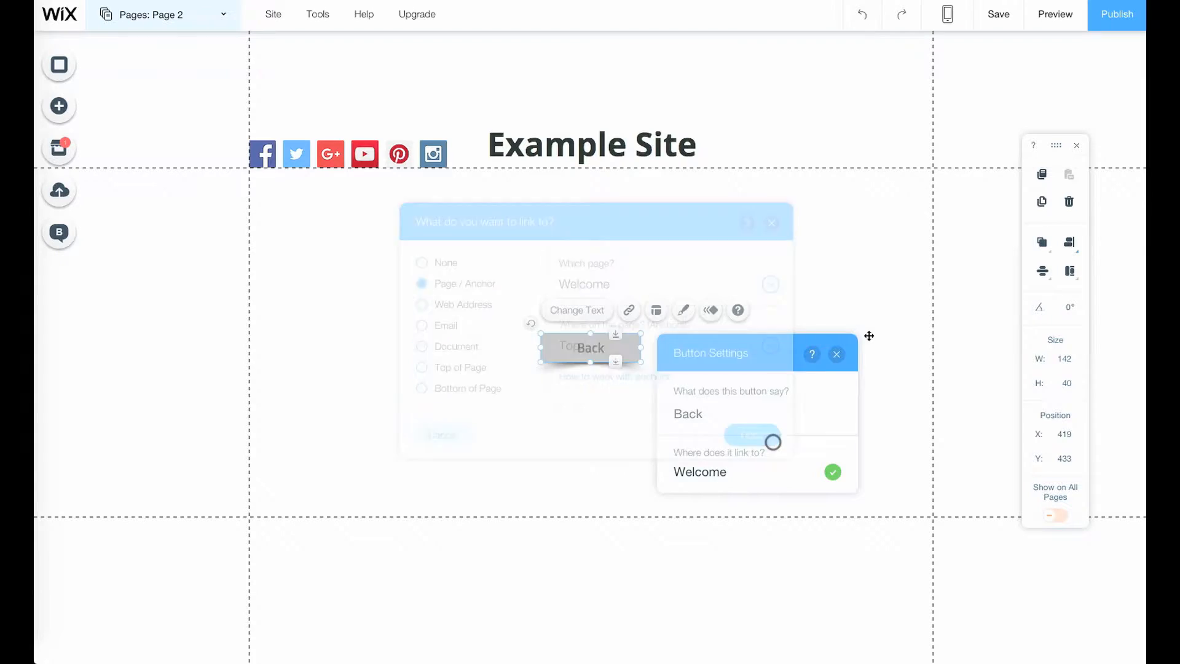
{"action": "left_click_drag", "start_coordinate": [614, 369], "coordinate": [573, 460]}
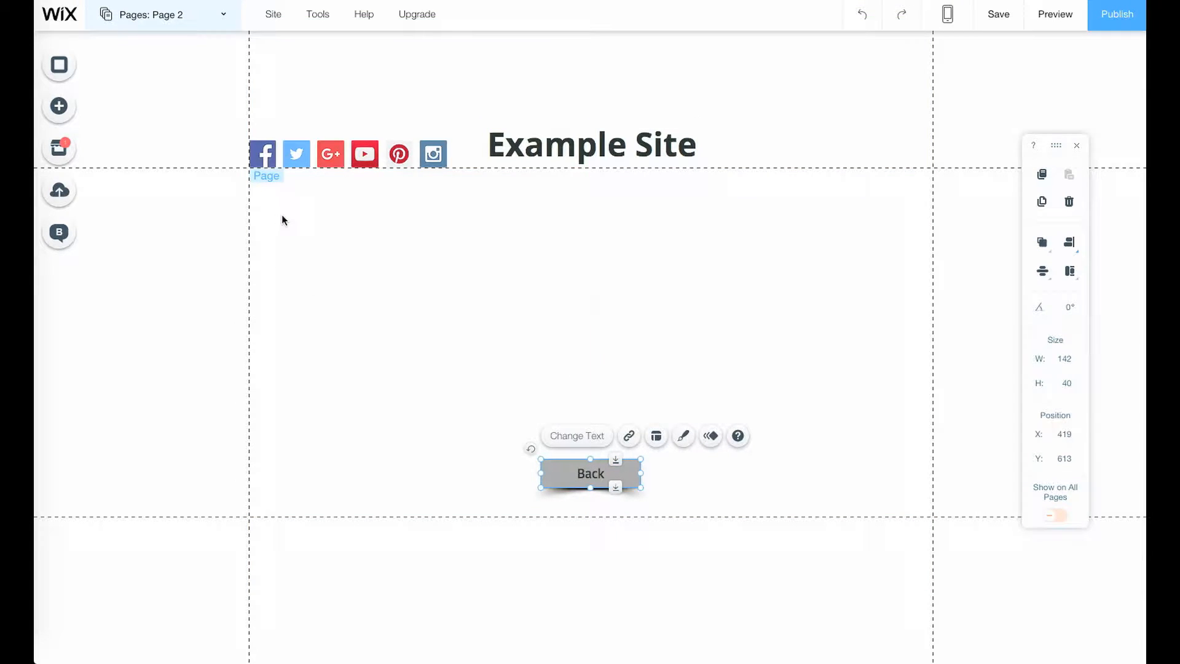
Add a Small Heading text element to Page 2, above the Back button
{"action": "left_click", "coordinate": [59, 106]}
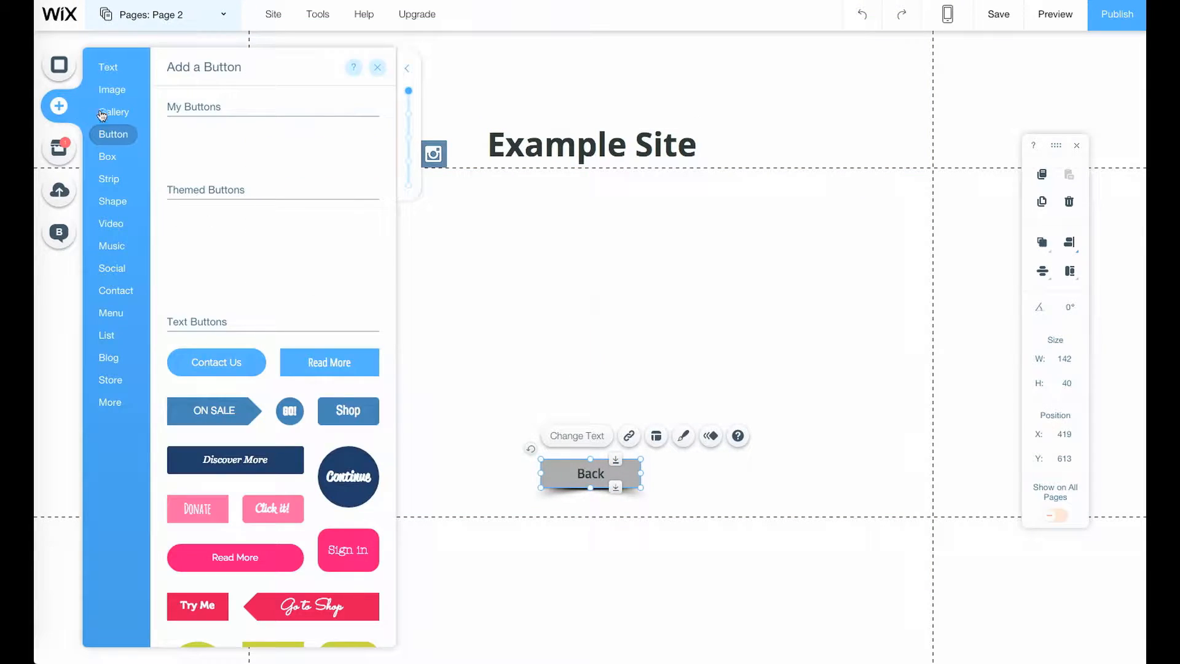
{"action": "left_click", "coordinate": [112, 89]}
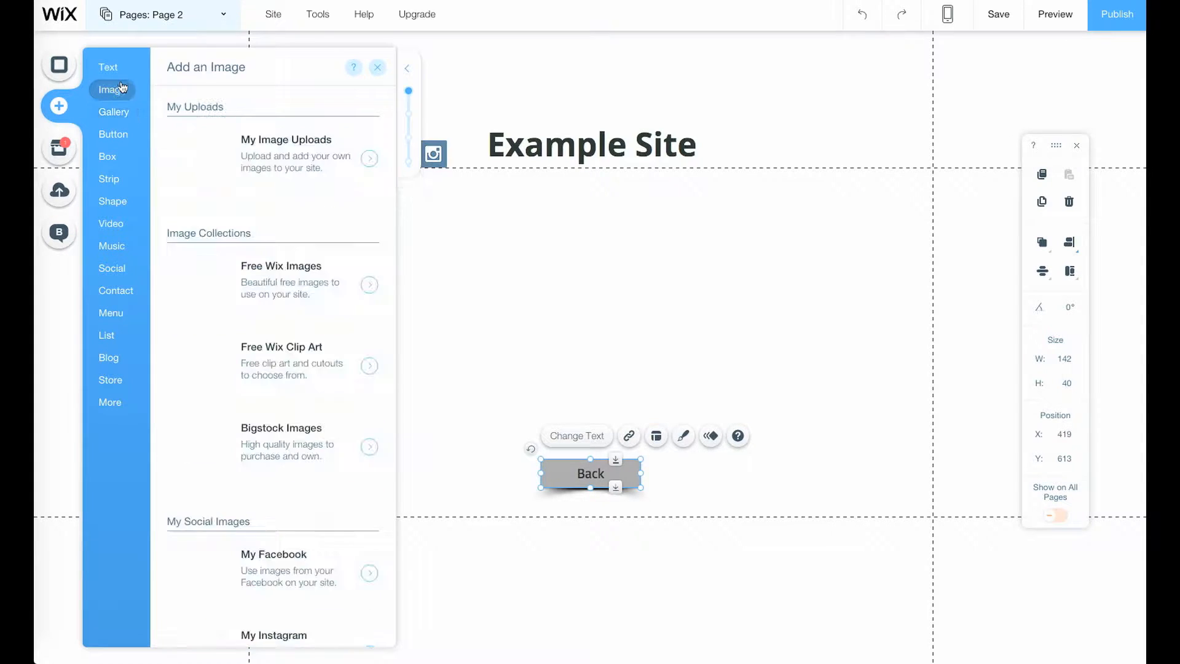
{"action": "left_click", "coordinate": [109, 67]}
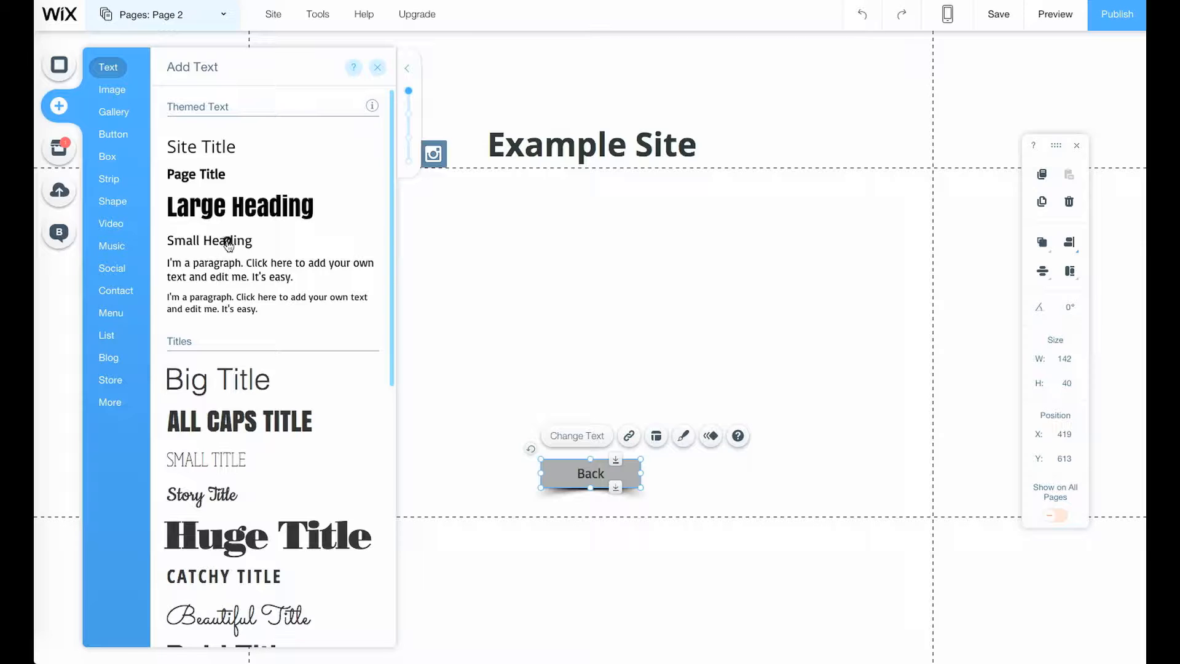
{"action": "left_click_drag", "start_coordinate": [228, 244], "coordinate": [535, 326]}
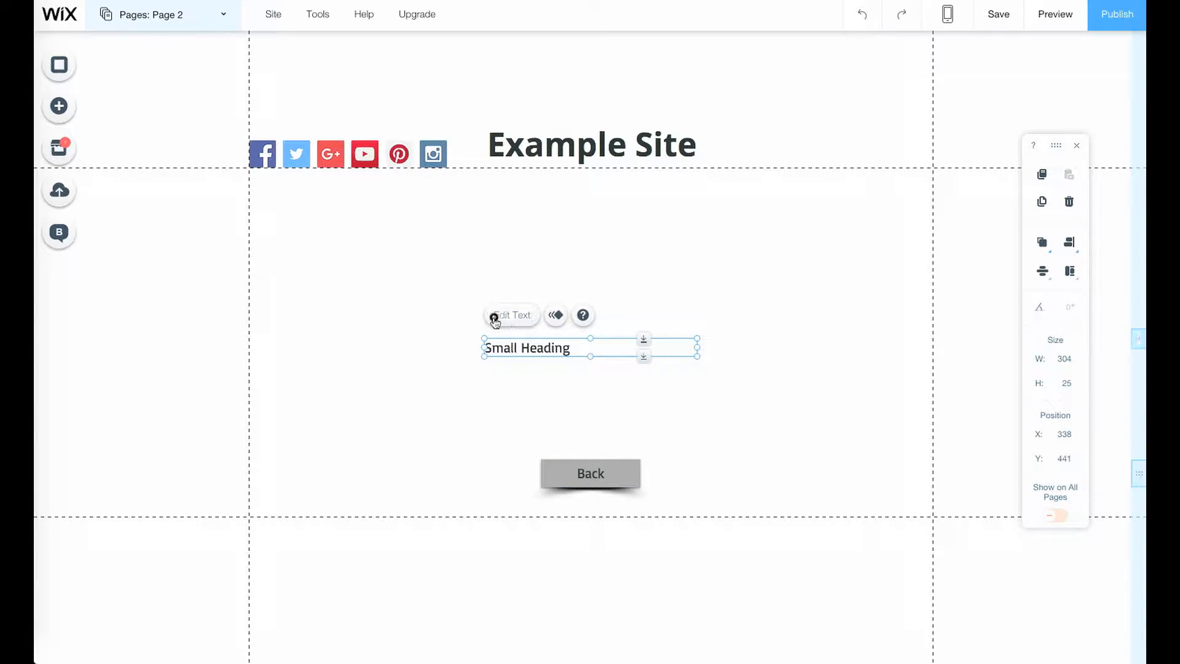
Replace the heading's placeholder text with "This is page two homiez."
{"action": "left_click", "coordinate": [515, 315]}
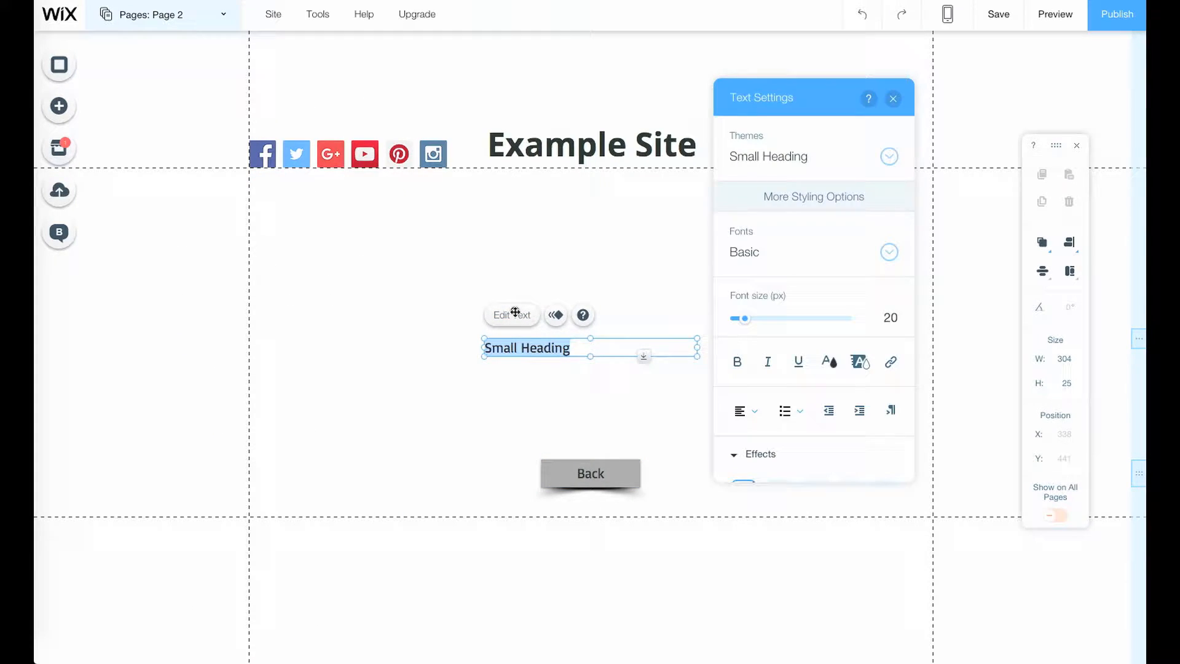
{"action": "left_click", "coordinate": [484, 347]}
{"action": "left_click", "coordinate": [577, 347]}
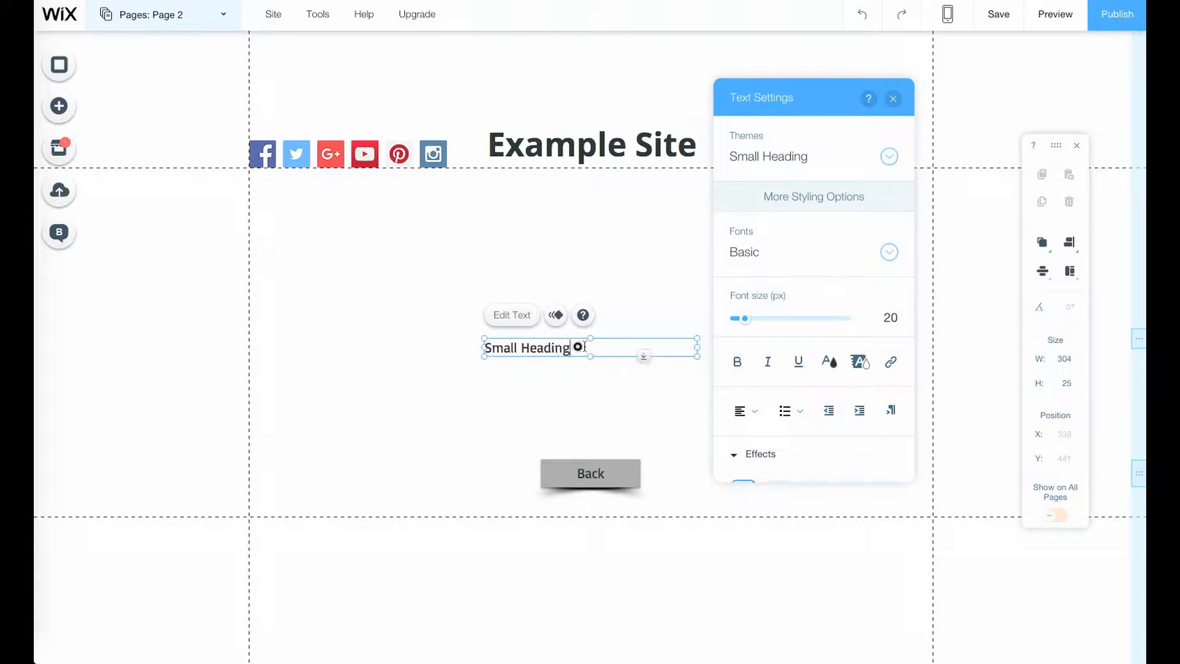
{"action": "key", "text": "BackSpace"}
{"action": "key", "text": "BackSpace"}
{"action": "key", "text": "BackSpace"}
{"action": "key", "text": "BackSpace"}
{"action": "key", "text": "BackSpace"}
{"action": "key", "text": "BackSpace"}
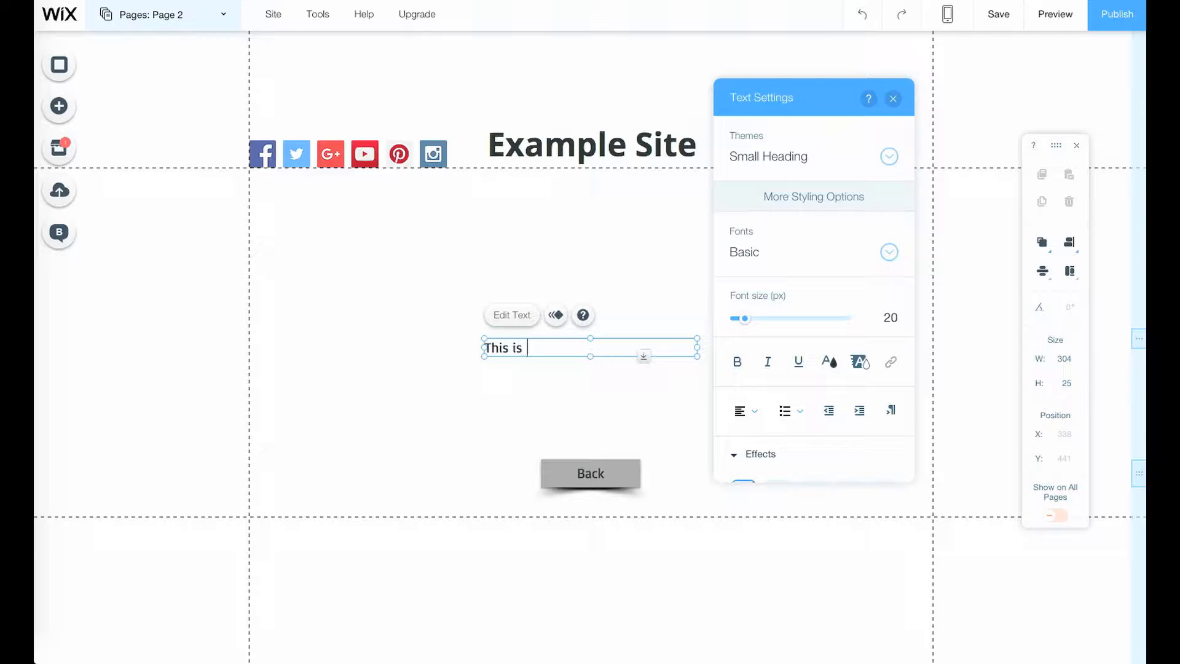
{"action": "type", "text": "This is page two homiez."}
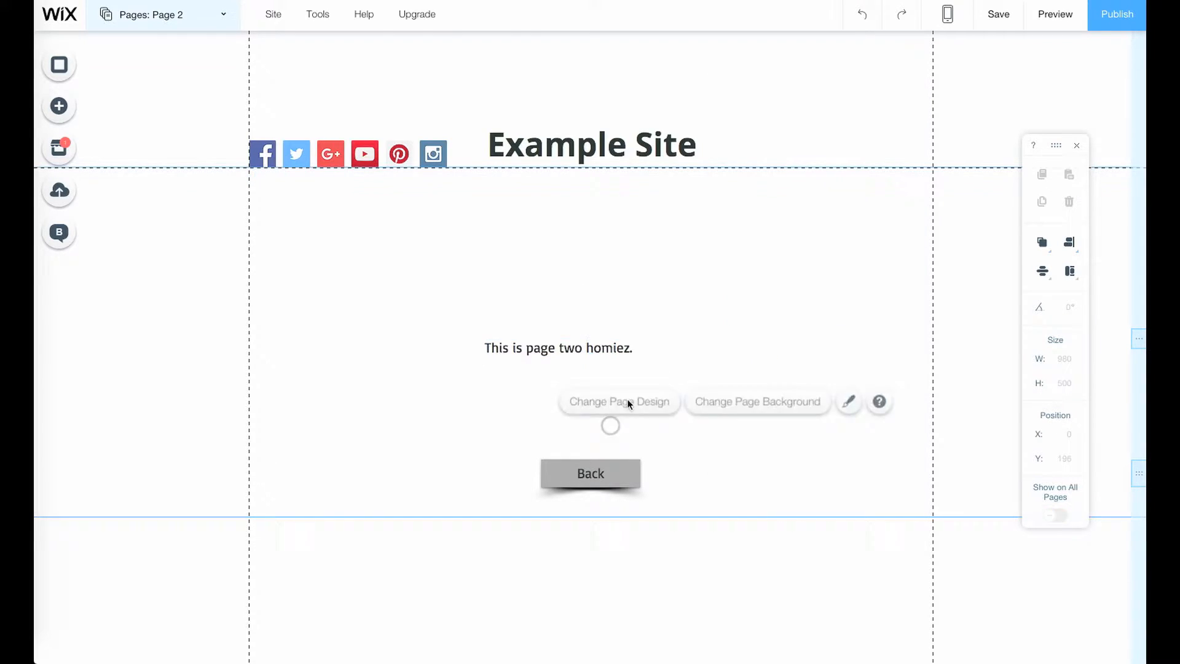
{"action": "left_click", "coordinate": [610, 426]}
Move the heading up to Y 433 and centre-align its text
{"action": "mouse_move", "coordinate": [587, 348]}
{"action": "left_mouse_down"}
{"action": "mouse_move", "coordinate": [602, 336]}
{"action": "mouse_move", "coordinate": [602, 359]}
{"action": "mouse_move", "coordinate": [583, 354]}
{"action": "left_mouse_up"}
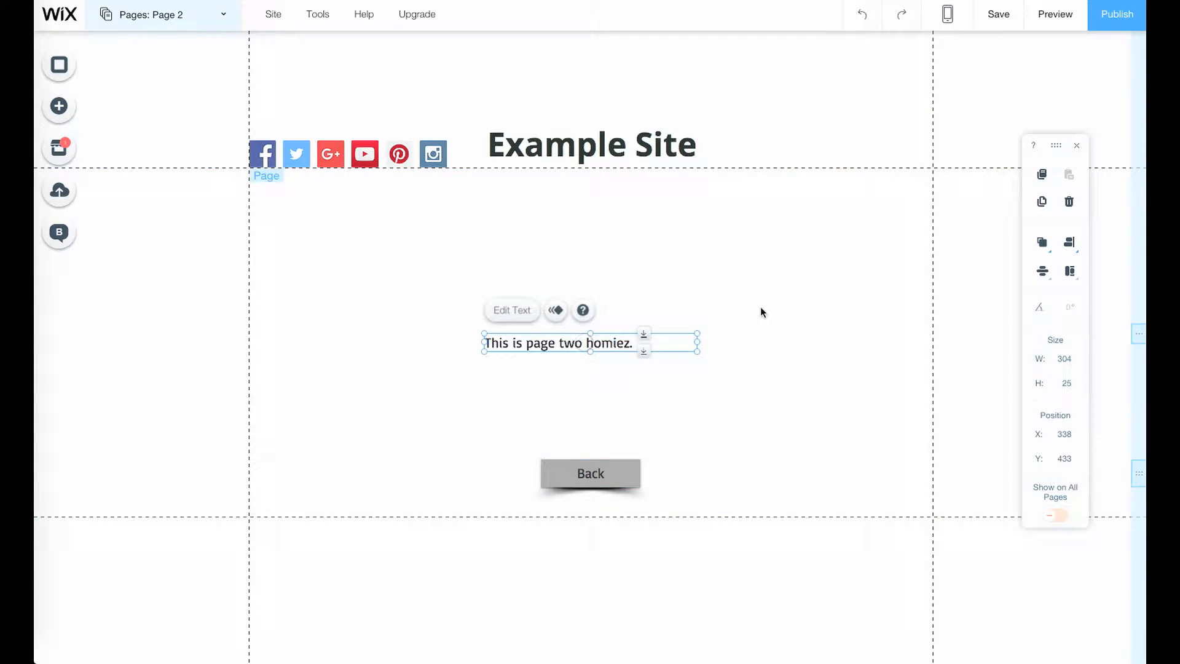
{"action": "left_click", "coordinate": [491, 309]}
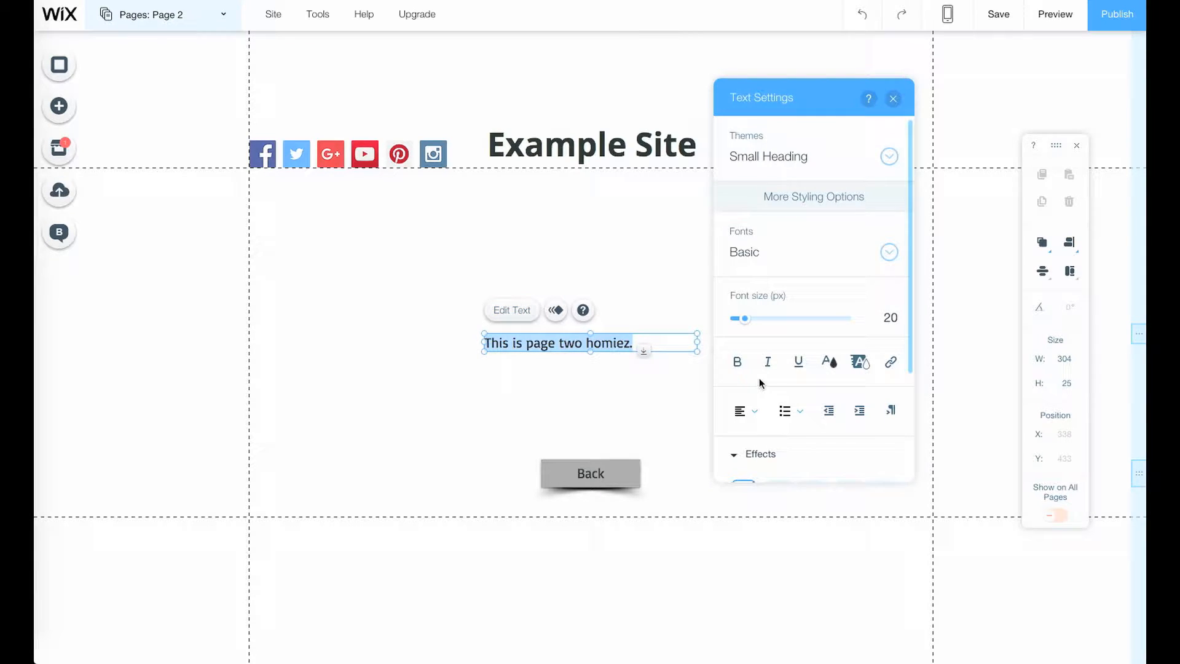
{"action": "left_click", "coordinate": [745, 411]}
{"action": "left_click", "coordinate": [746, 440]}
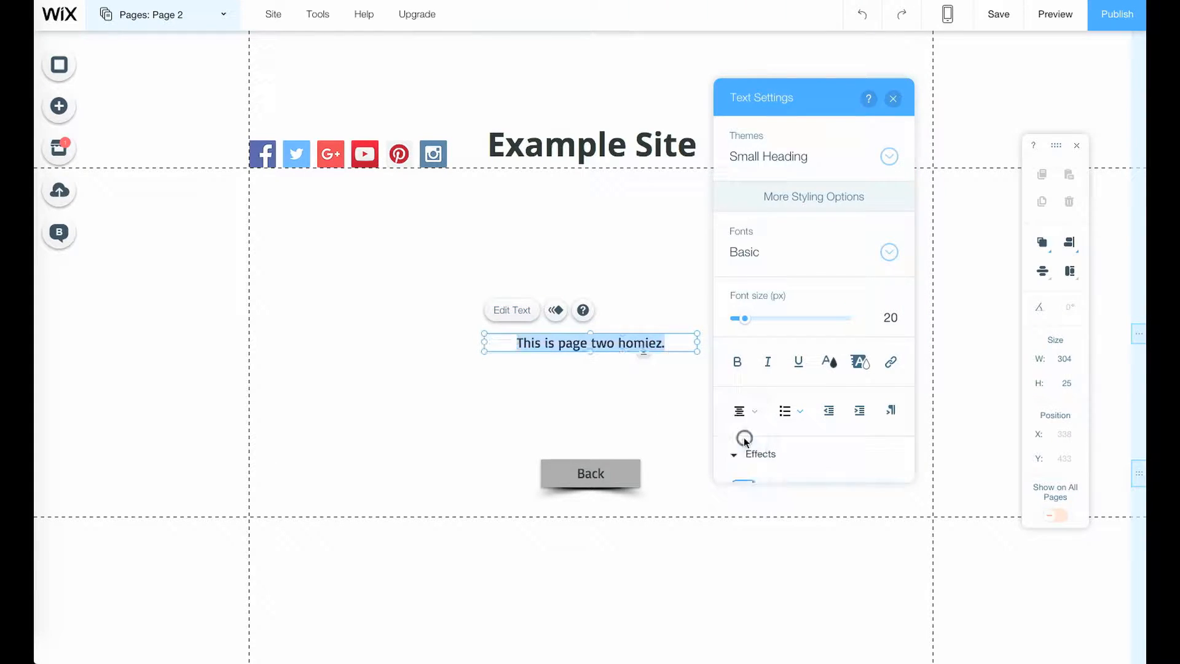
{"action": "left_click", "coordinate": [643, 398]}
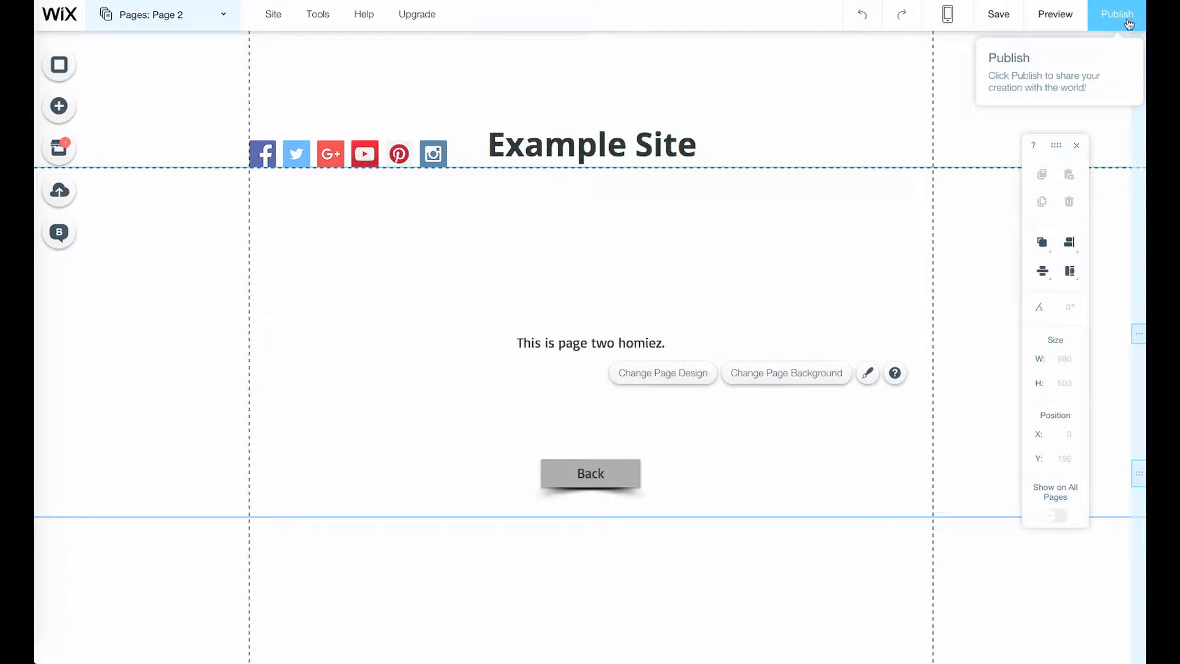
Preview the site, test the Back and Next buttons between both pages, and return to the editor from the Welcome page
{"action": "left_click", "coordinate": [1054, 15]}
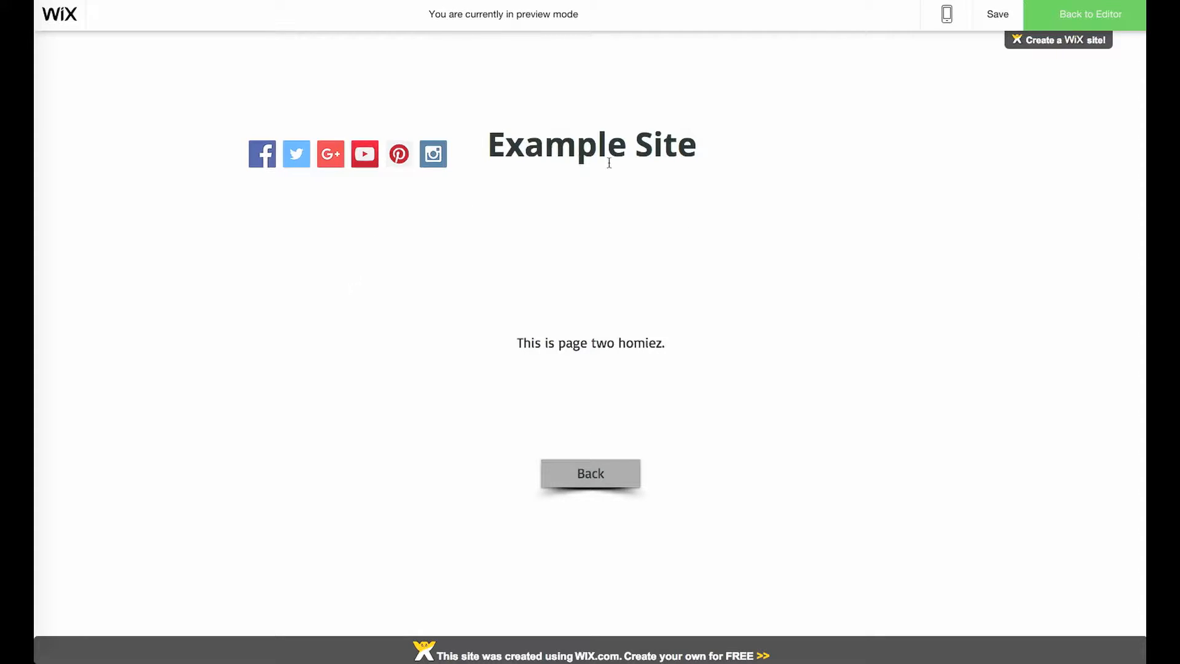
{"action": "left_click", "coordinate": [569, 473]}
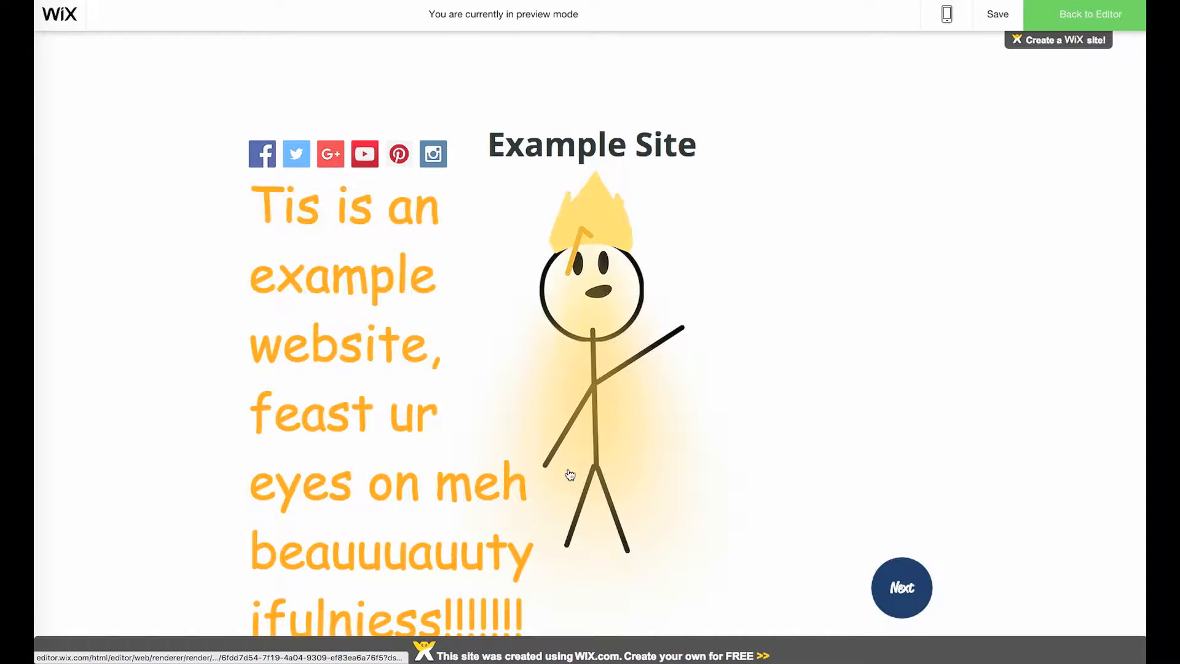
{"action": "left_click", "coordinate": [897, 578]}
{"action": "left_click", "coordinate": [615, 482]}
{"action": "left_click", "coordinate": [910, 568]}
{"action": "left_click", "coordinate": [606, 479]}
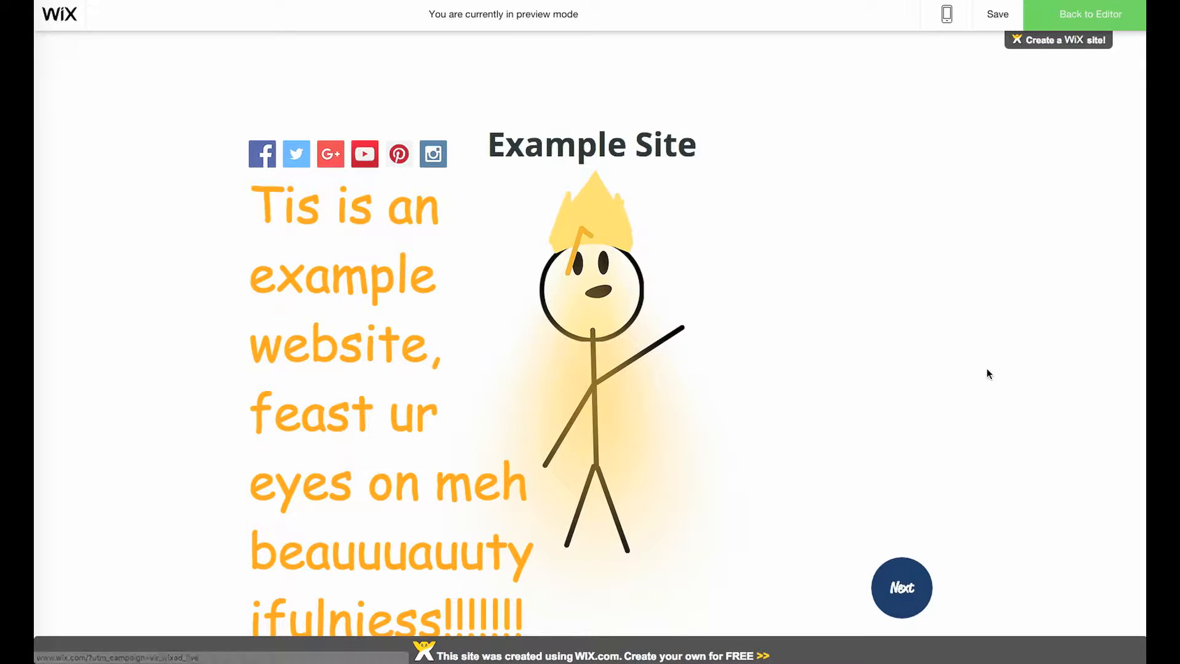
{"action": "left_click", "coordinate": [1090, 14]}
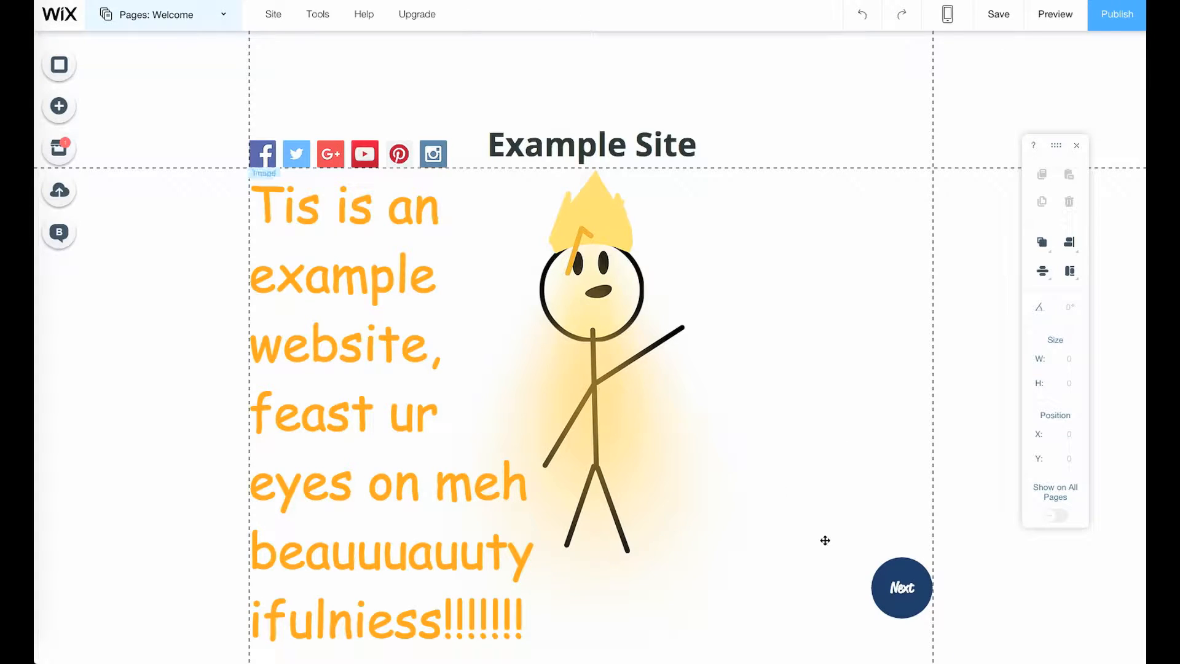
Add the blue three-quarter circle from the basic shapes to the Welcome page and rotate it to 44°
{"action": "left_click", "coordinate": [57, 98]}
{"action": "left_click", "coordinate": [109, 179]}
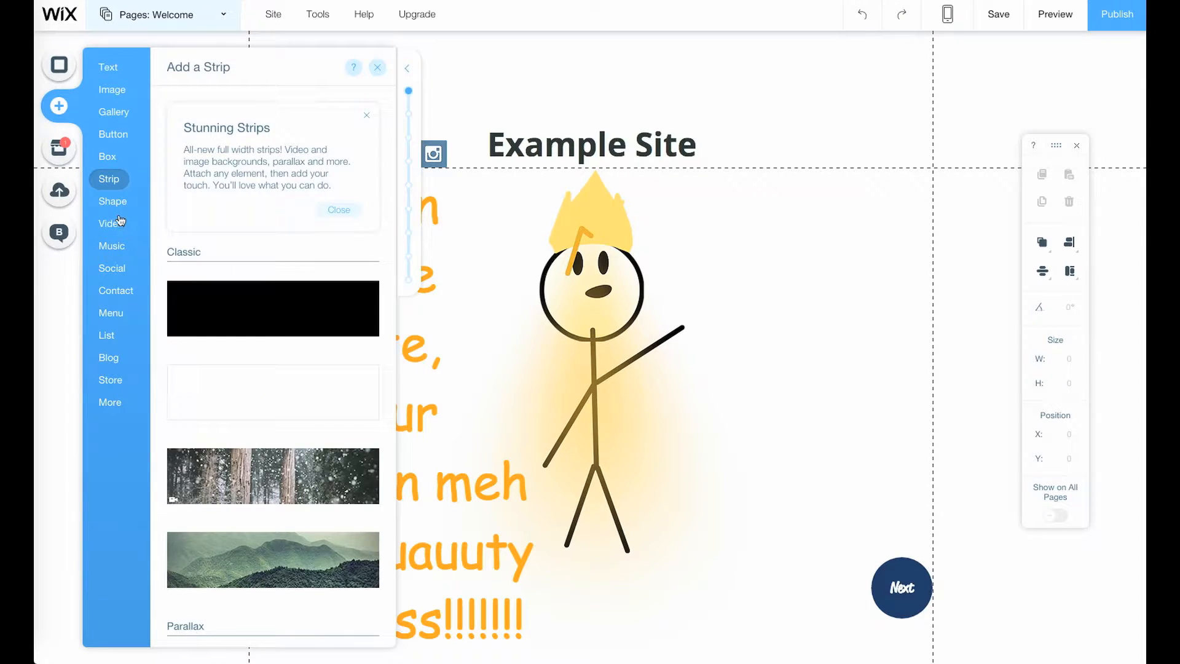
{"action": "left_click", "coordinate": [122, 202]}
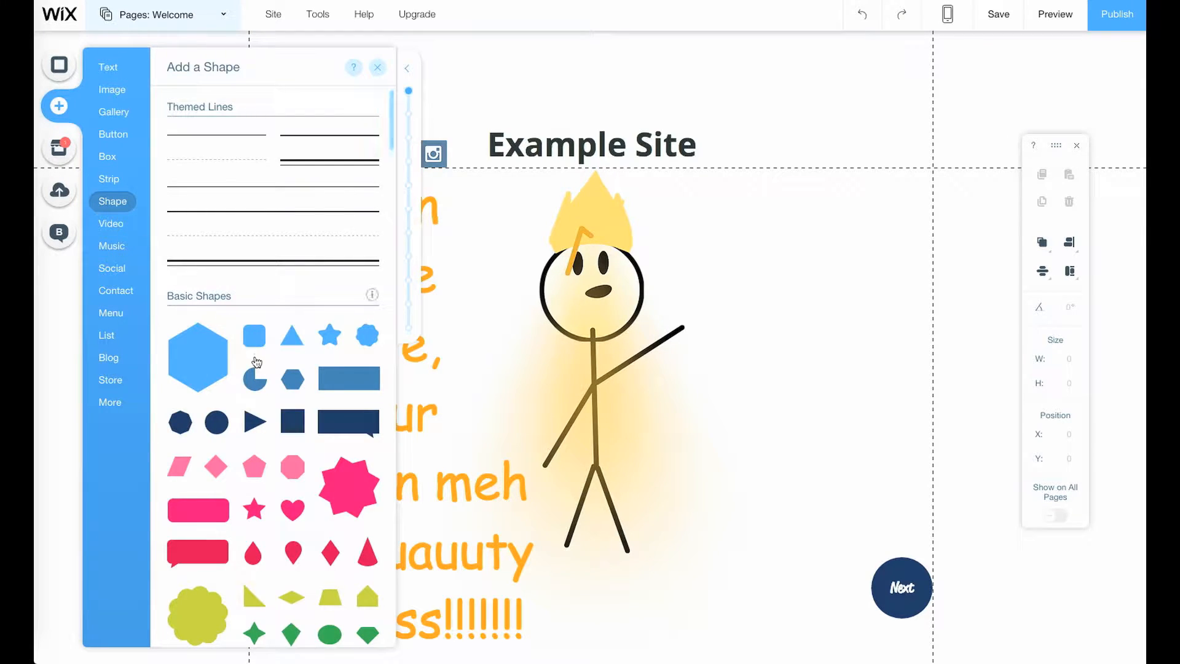
{"action": "left_click_drag", "start_coordinate": [256, 373], "coordinate": [589, 347]}
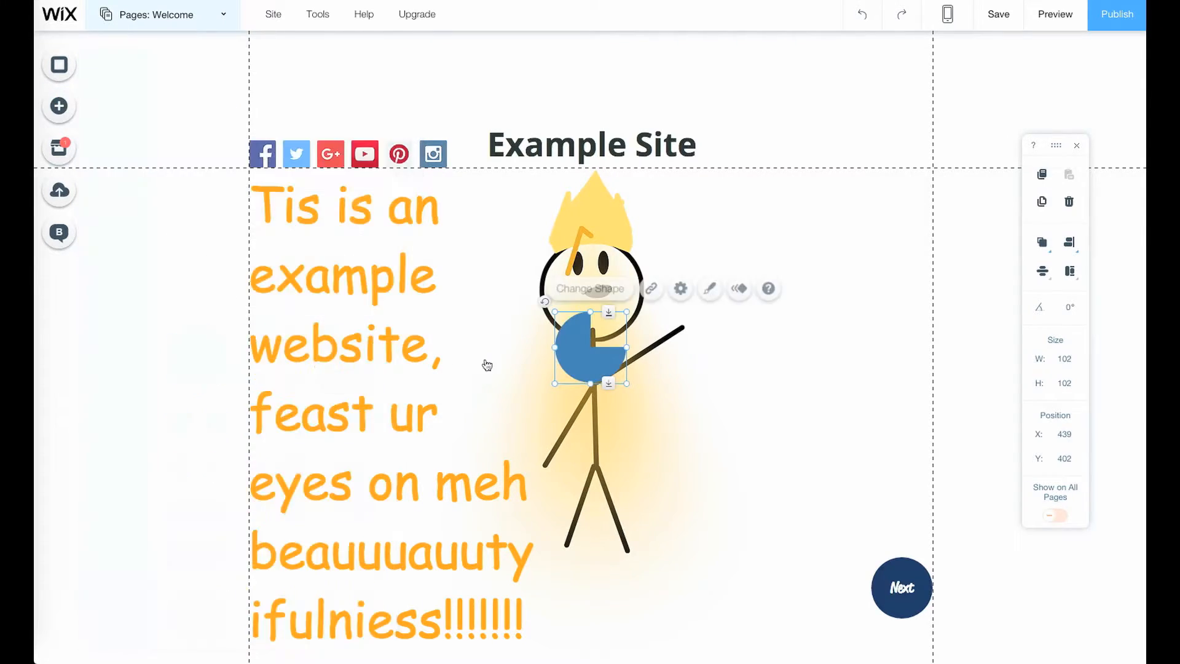
{"action": "left_click_drag", "start_coordinate": [544, 301], "coordinate": [587, 291]}
{"action": "left_click_drag", "start_coordinate": [604, 293], "coordinate": [582, 283]}
Change the three-quarter circle's fill from the shape design settings to a custom yellow
{"action": "left_click", "coordinate": [692, 247]}
{"action": "left_click", "coordinate": [828, 372]}
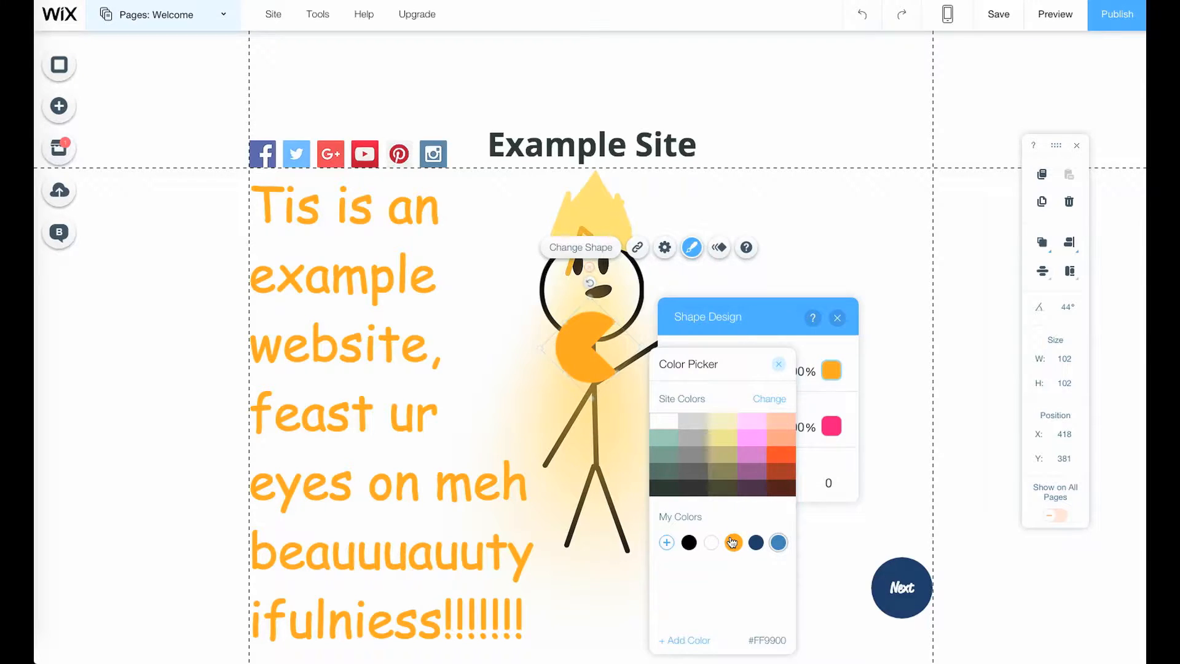
{"action": "left_click", "coordinate": [666, 542]}
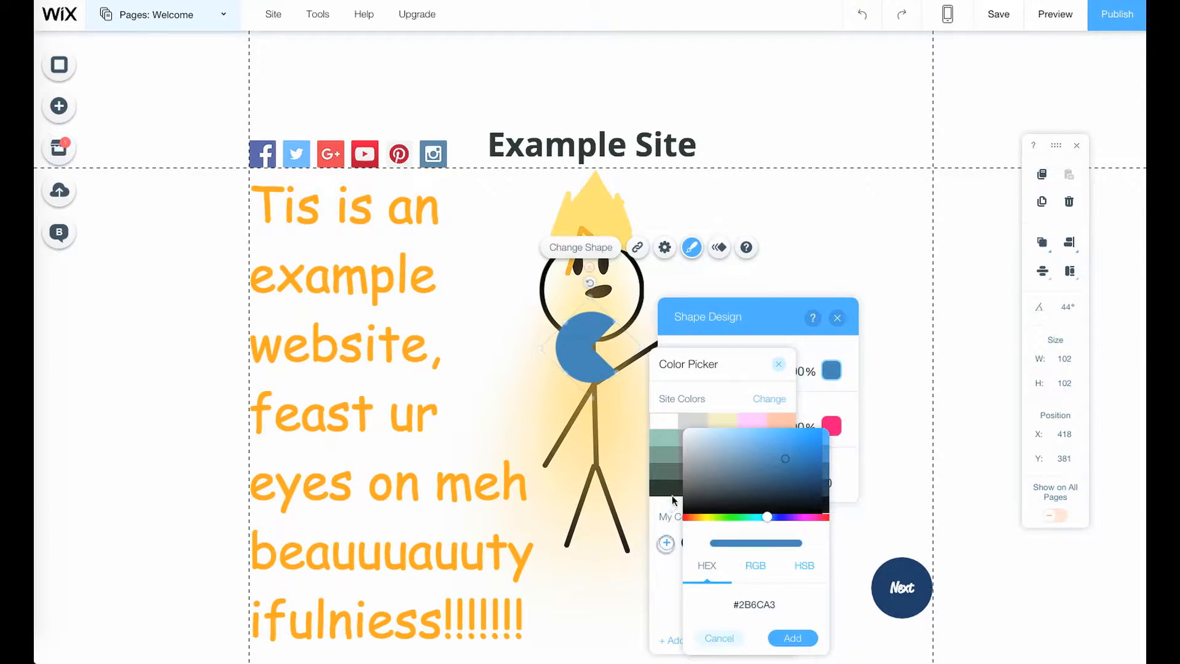
{"action": "left_click", "coordinate": [697, 517]}
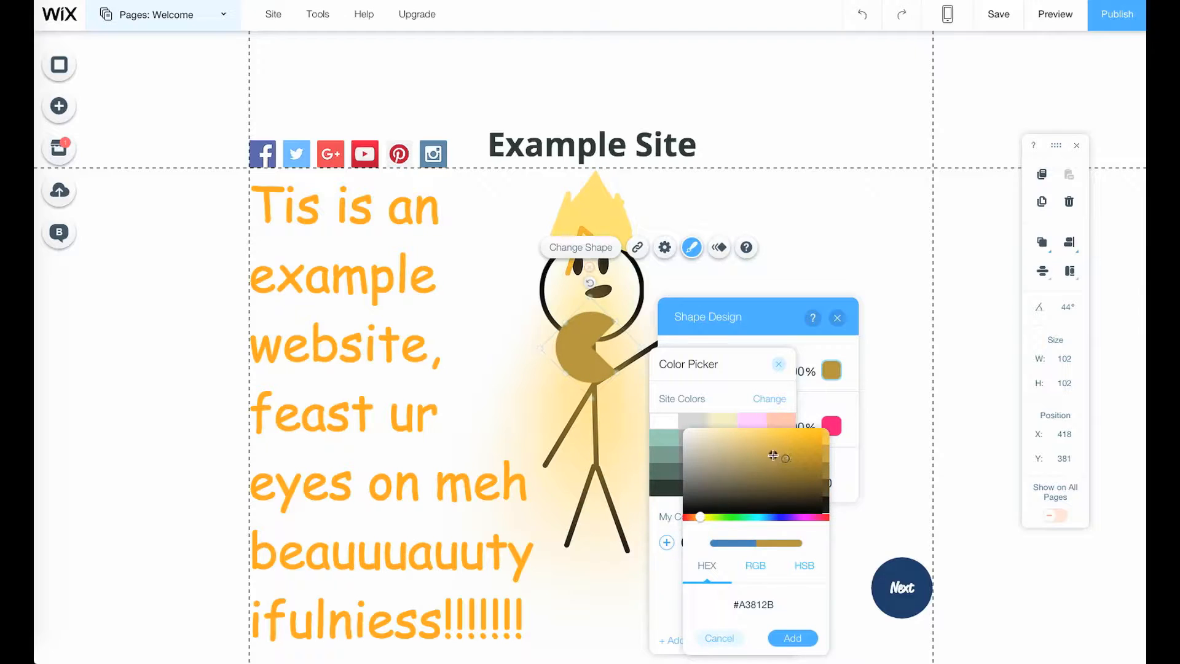
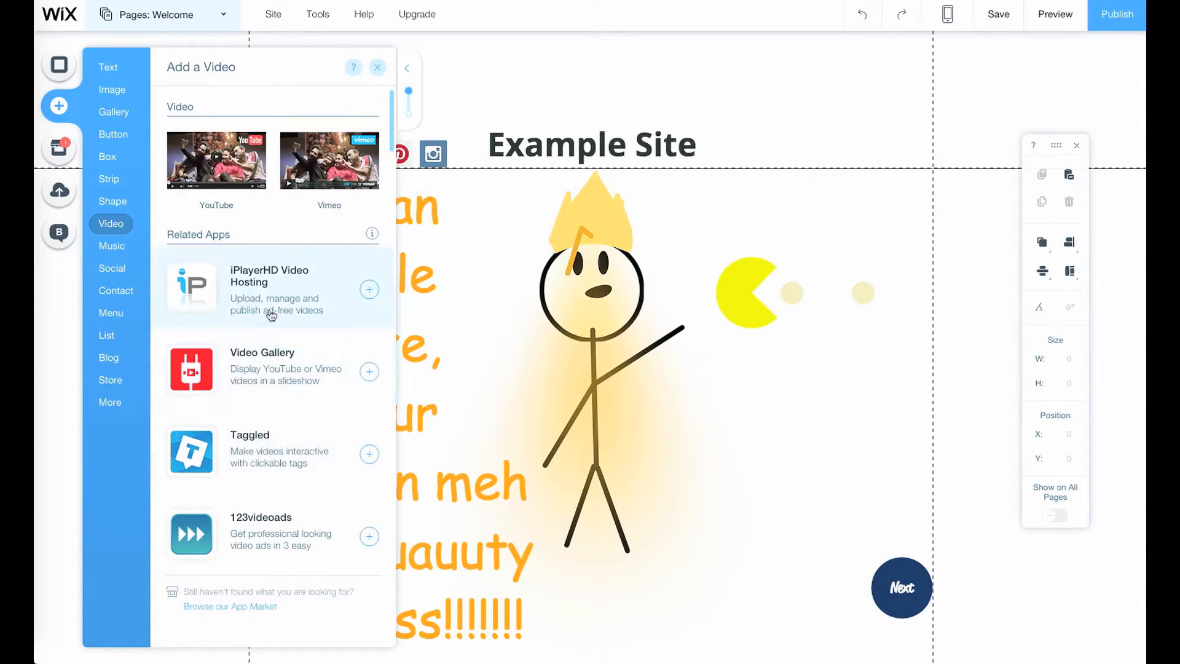
Examine the music elements that can be added, including the track chooser and the SoundCloud, Spotify and mini players
{"action": "left_click", "coordinate": [121, 247]}
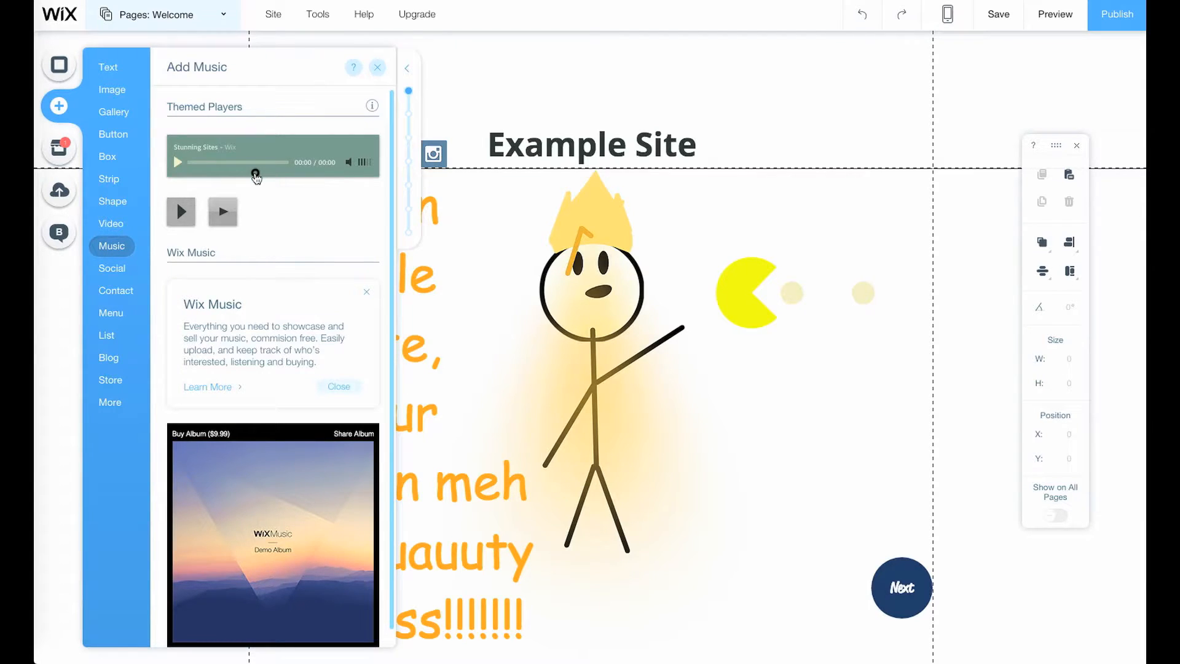
{"action": "left_click", "coordinate": [249, 167]}
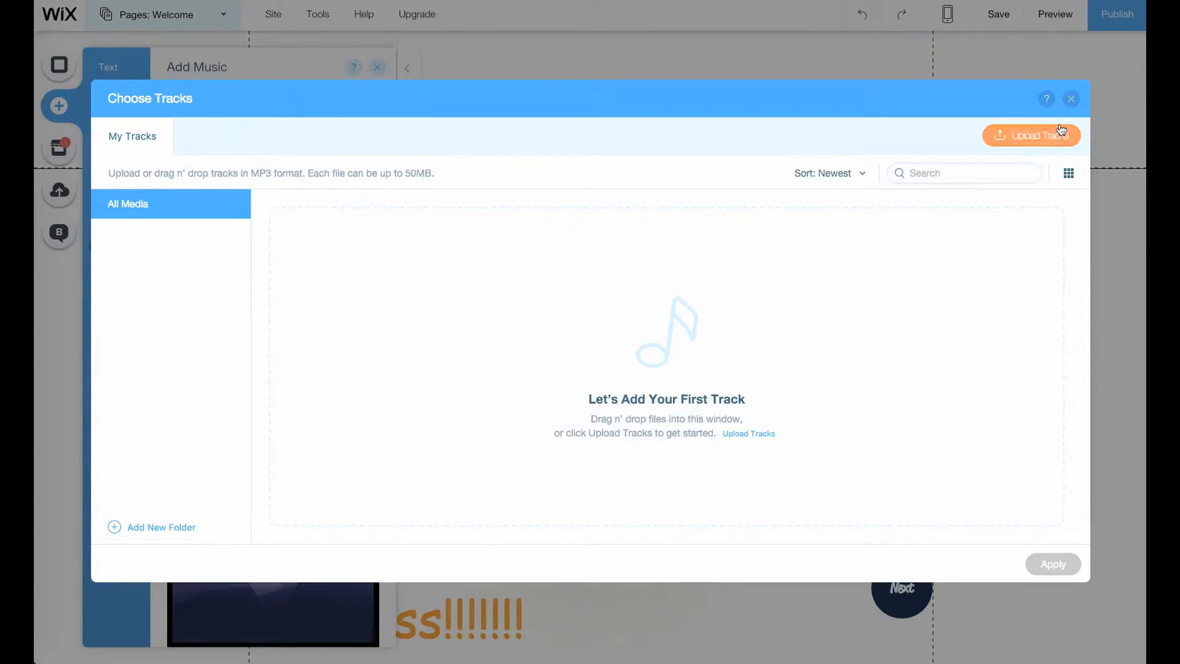
{"action": "left_click", "coordinate": [1072, 97]}
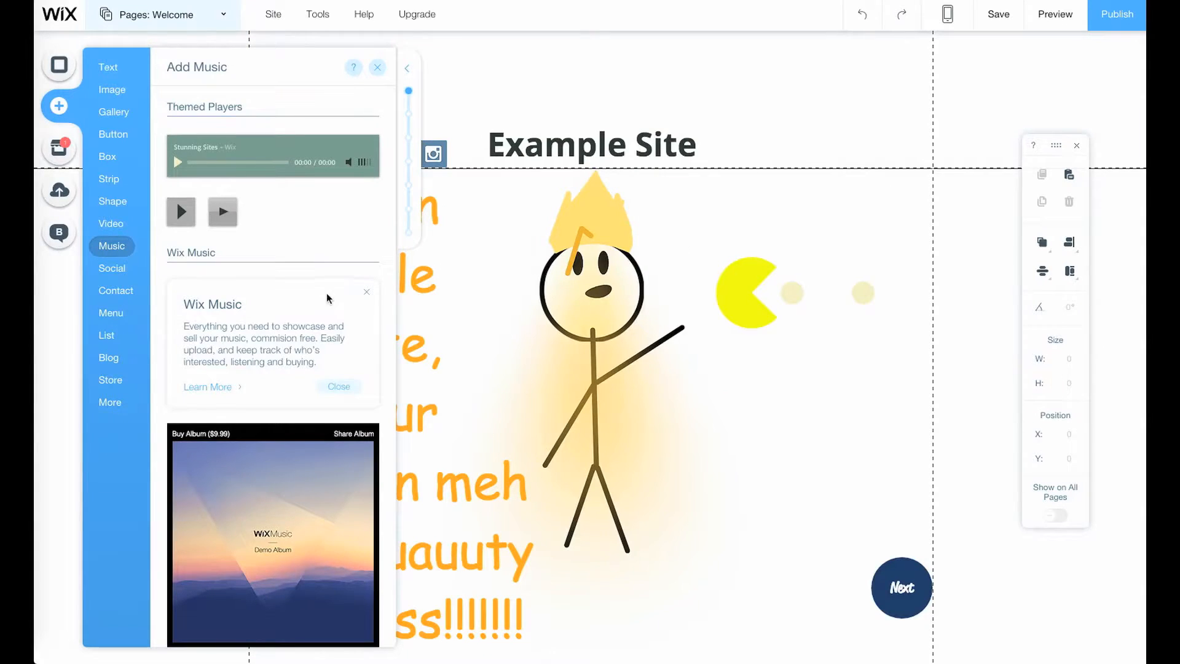
{"action": "scroll", "coordinate": [316, 293], "scroll_direction": "down", "scroll_amount": 5}
{"action": "scroll", "coordinate": [317, 298], "scroll_direction": "down", "scroll_amount": 4}
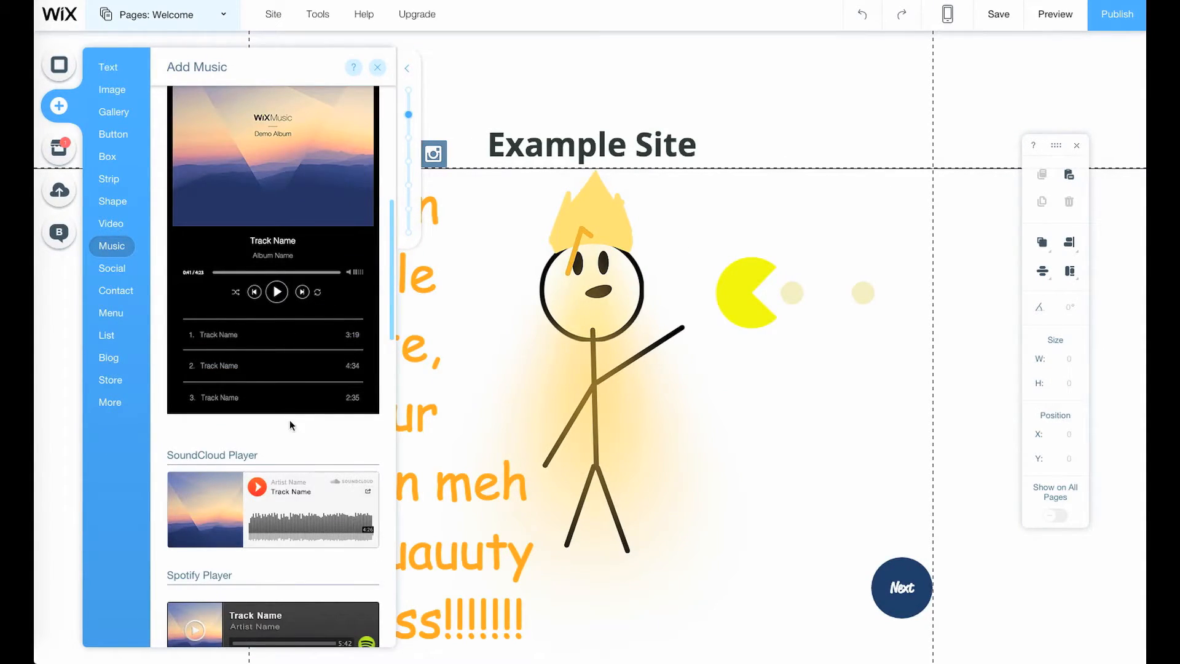
{"action": "scroll", "coordinate": [289, 424], "scroll_direction": "down", "scroll_amount": 4}
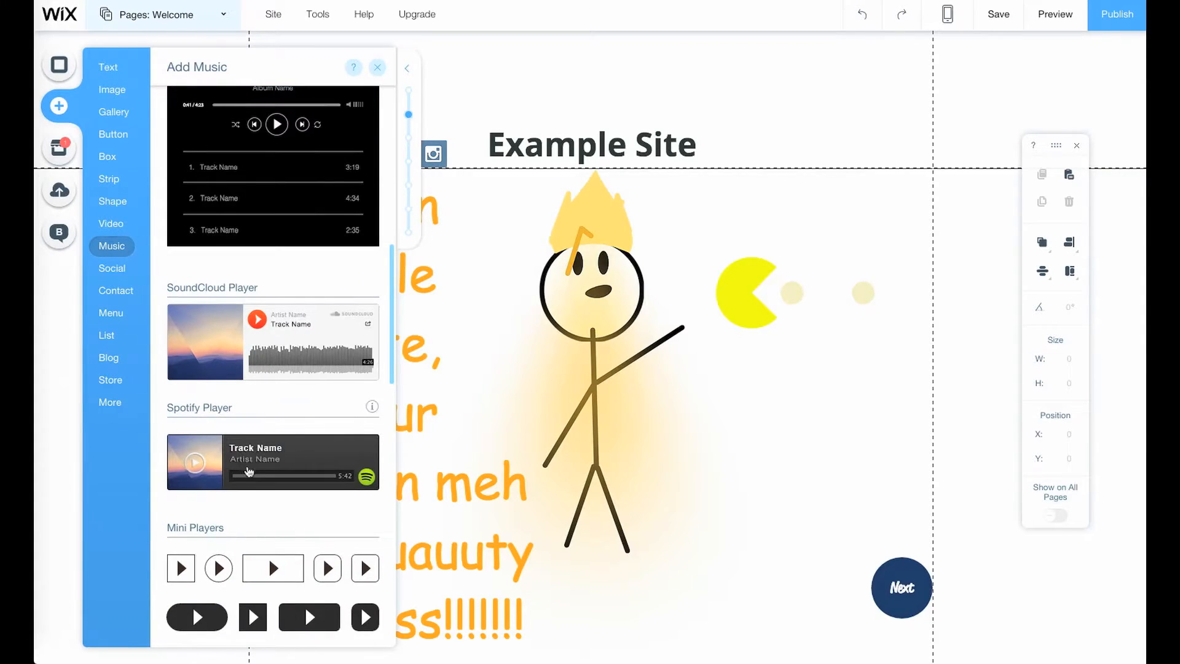
{"action": "scroll", "coordinate": [248, 471], "scroll_direction": "down", "scroll_amount": 2}
{"action": "scroll", "coordinate": [276, 430], "scroll_direction": "down", "scroll_amount": 4}
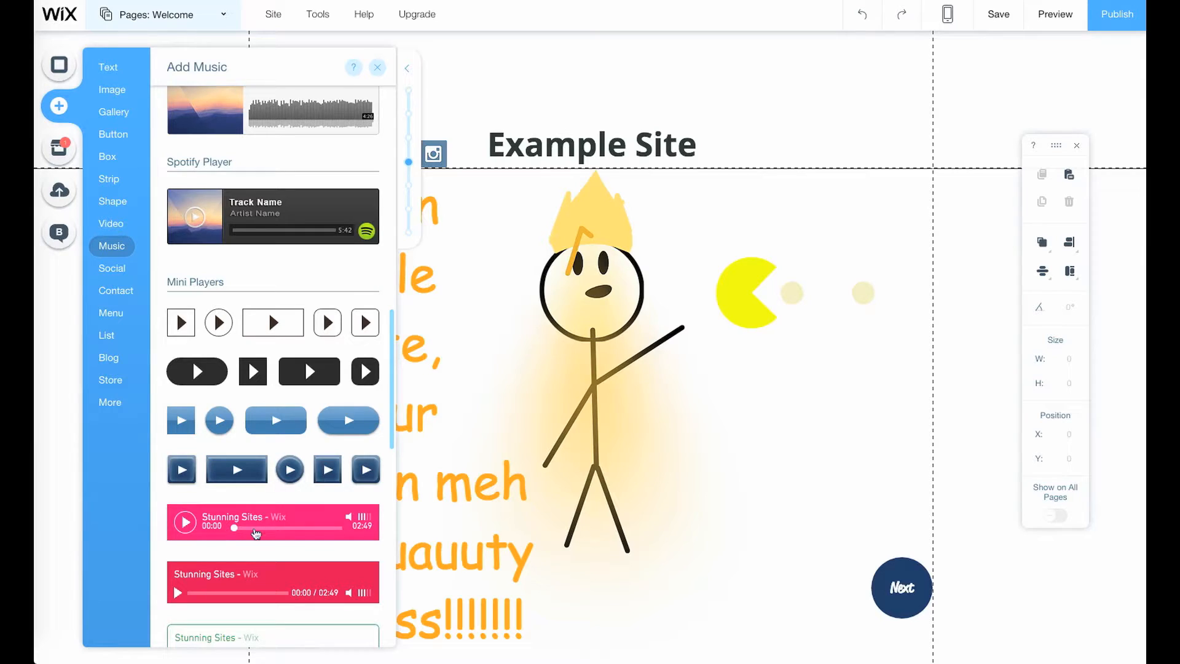
{"action": "scroll", "coordinate": [265, 368], "scroll_direction": "down", "scroll_amount": 10}
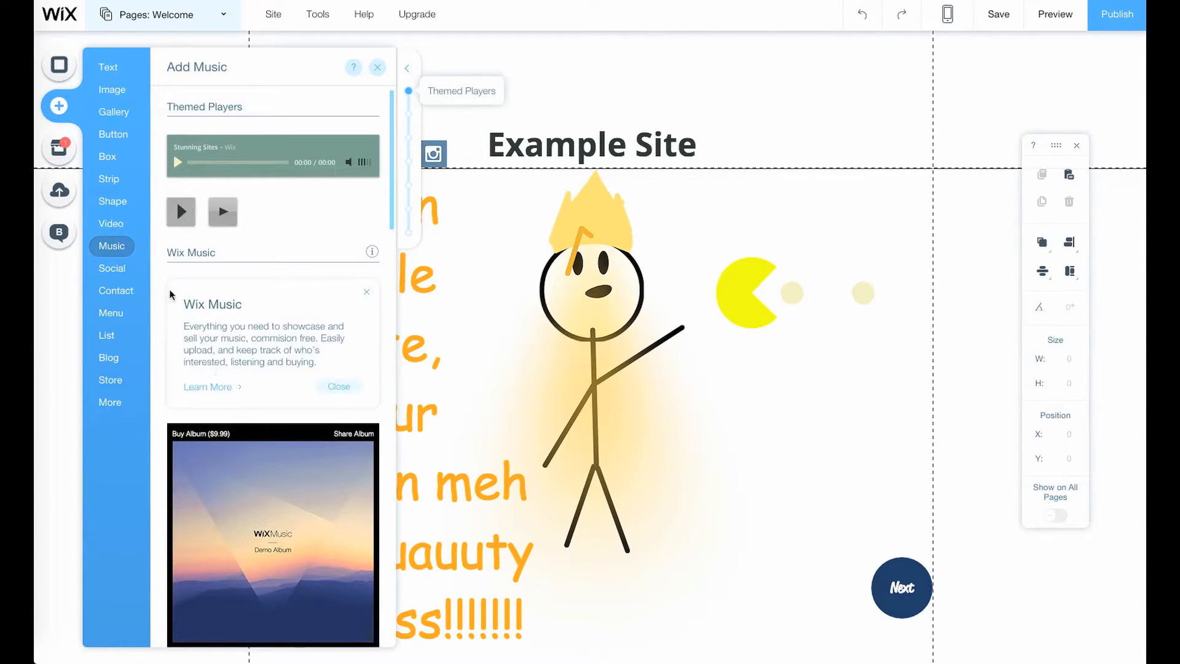
Look through the social, contact, menu, list and blog elements that can be added to the page
{"action": "left_click", "coordinate": [124, 272]}
{"action": "left_click", "coordinate": [122, 295]}
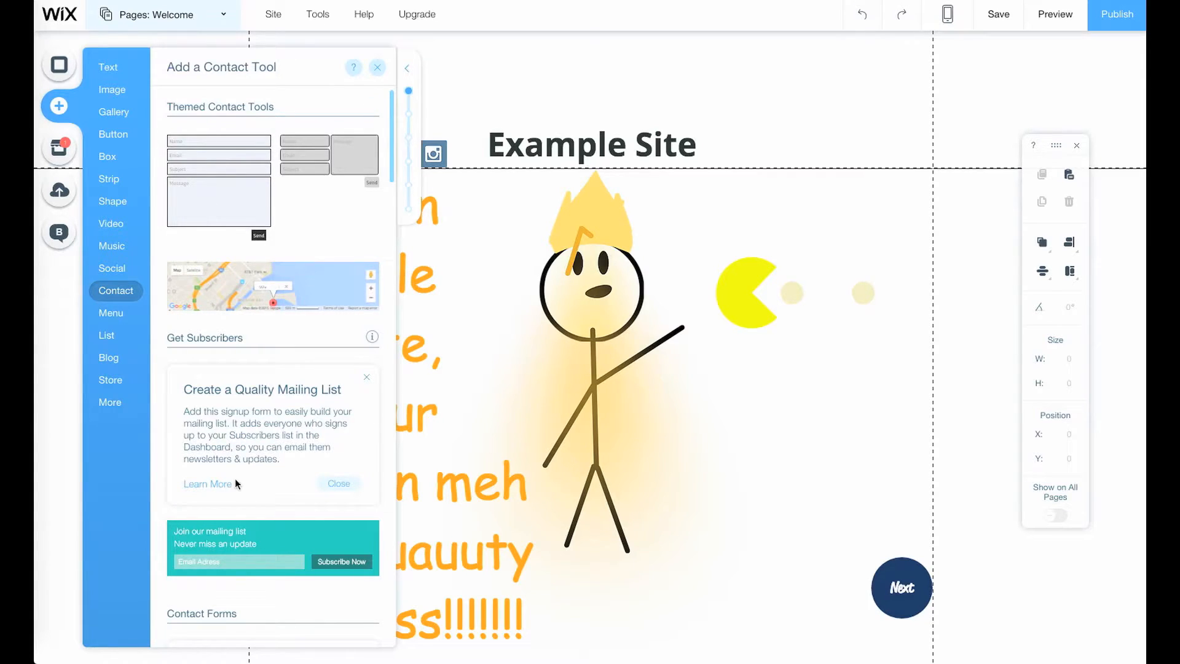
{"action": "scroll", "coordinate": [238, 484], "scroll_direction": "down", "scroll_amount": 2}
{"action": "scroll", "coordinate": [238, 483], "scroll_direction": "down", "scroll_amount": 1}
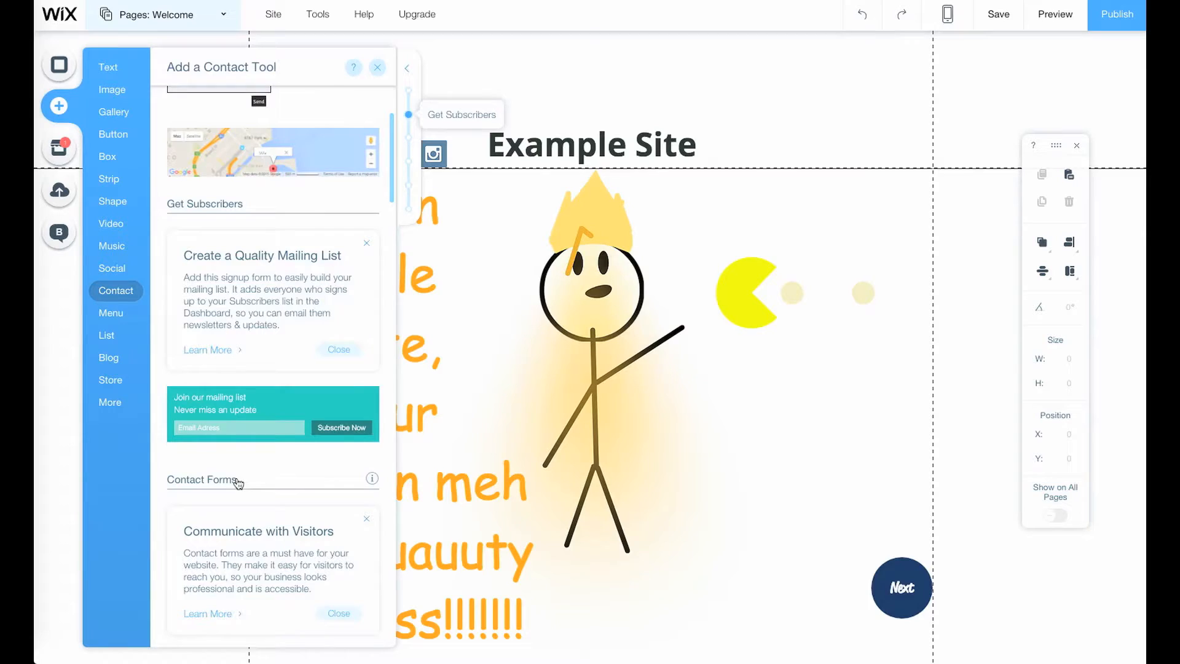
{"action": "left_click", "coordinate": [109, 311]}
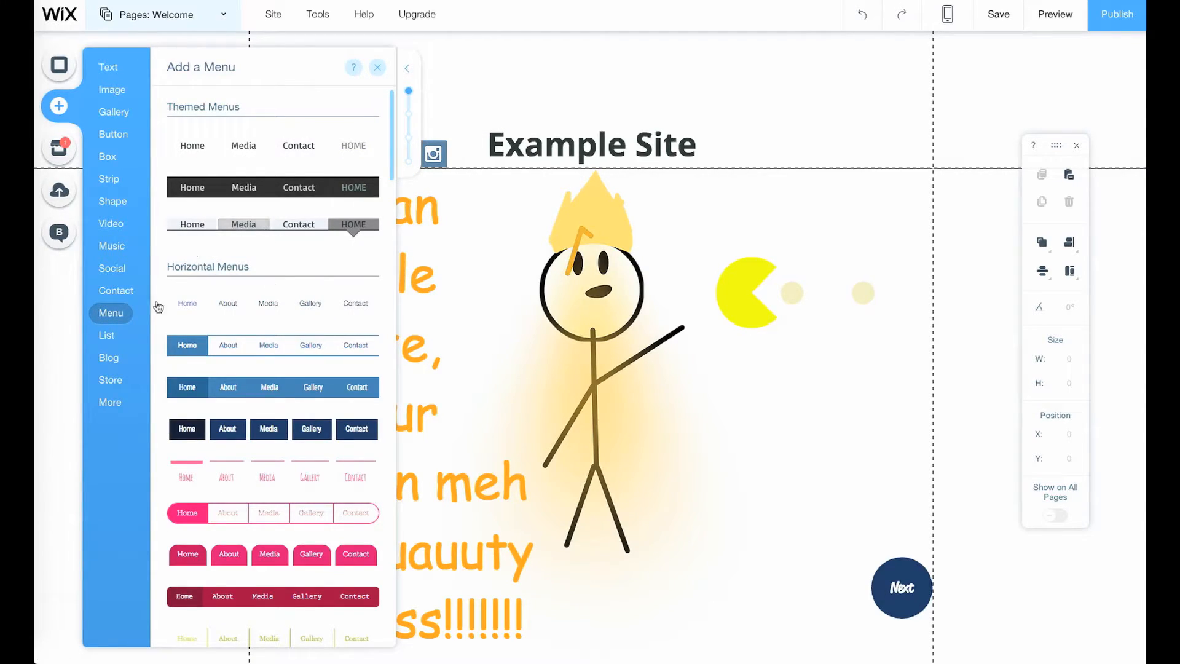
{"action": "left_click", "coordinate": [109, 334]}
{"action": "left_click", "coordinate": [113, 358]}
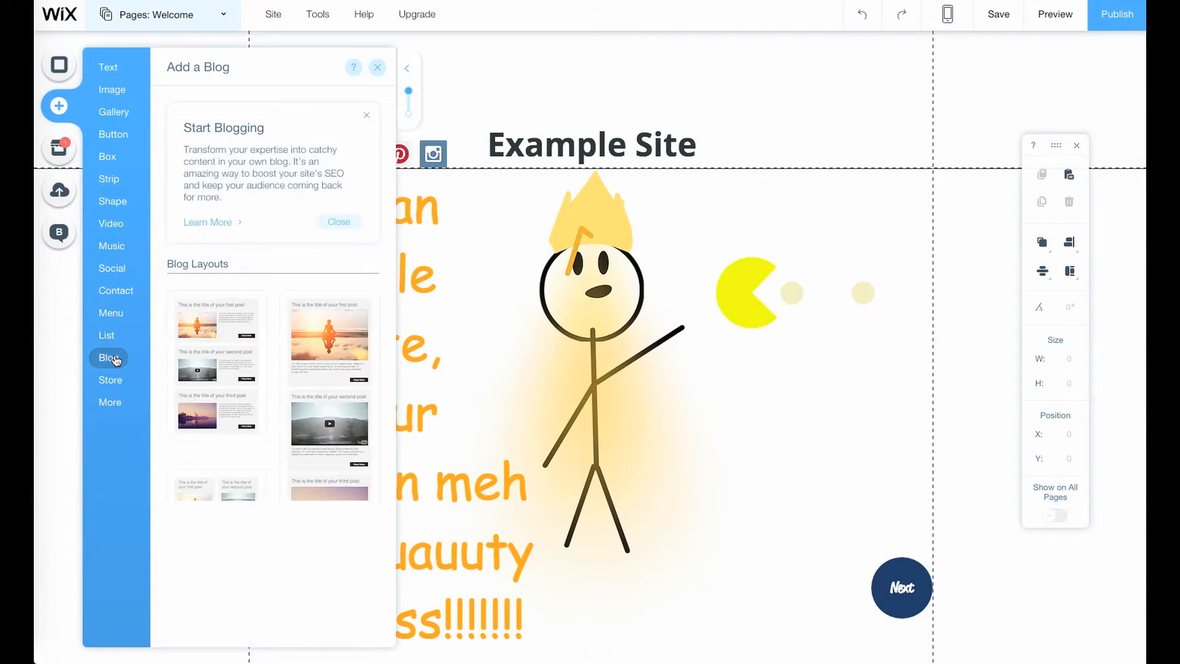
Examine the online store options and related apps, plus the additional HTML, login, PayPal and anchor elements
{"action": "left_click", "coordinate": [112, 381]}
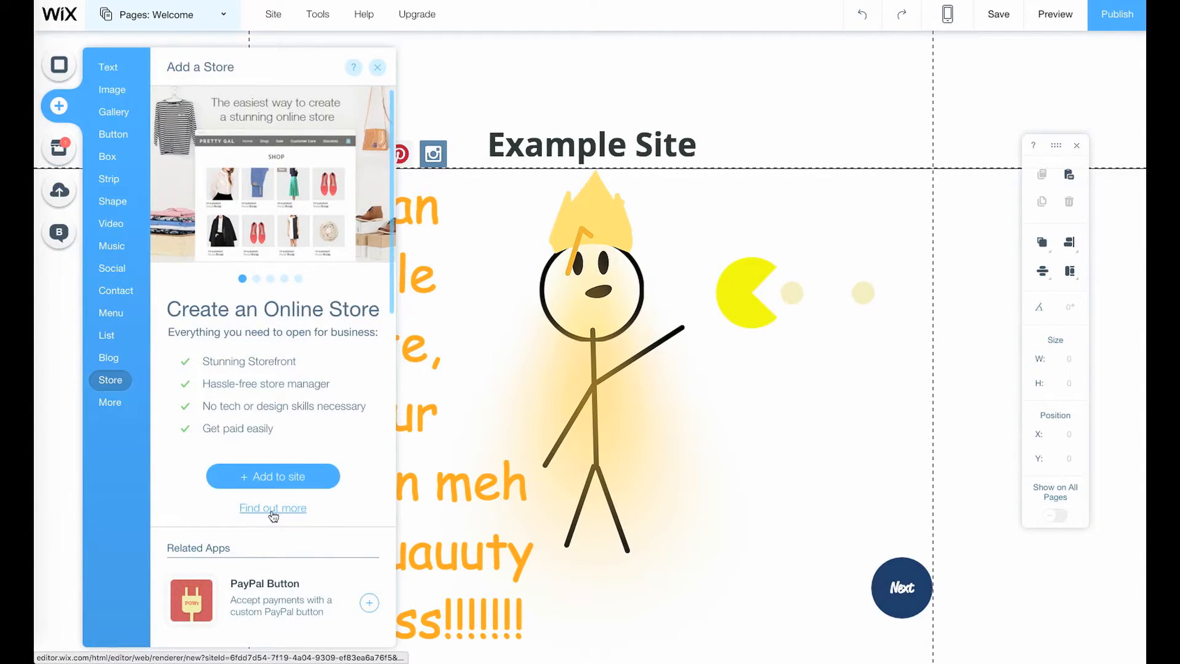
{"action": "scroll", "coordinate": [265, 340], "scroll_direction": "down", "scroll_amount": 1}
{"action": "scroll", "coordinate": [265, 340], "scroll_direction": "down", "scroll_amount": 10}
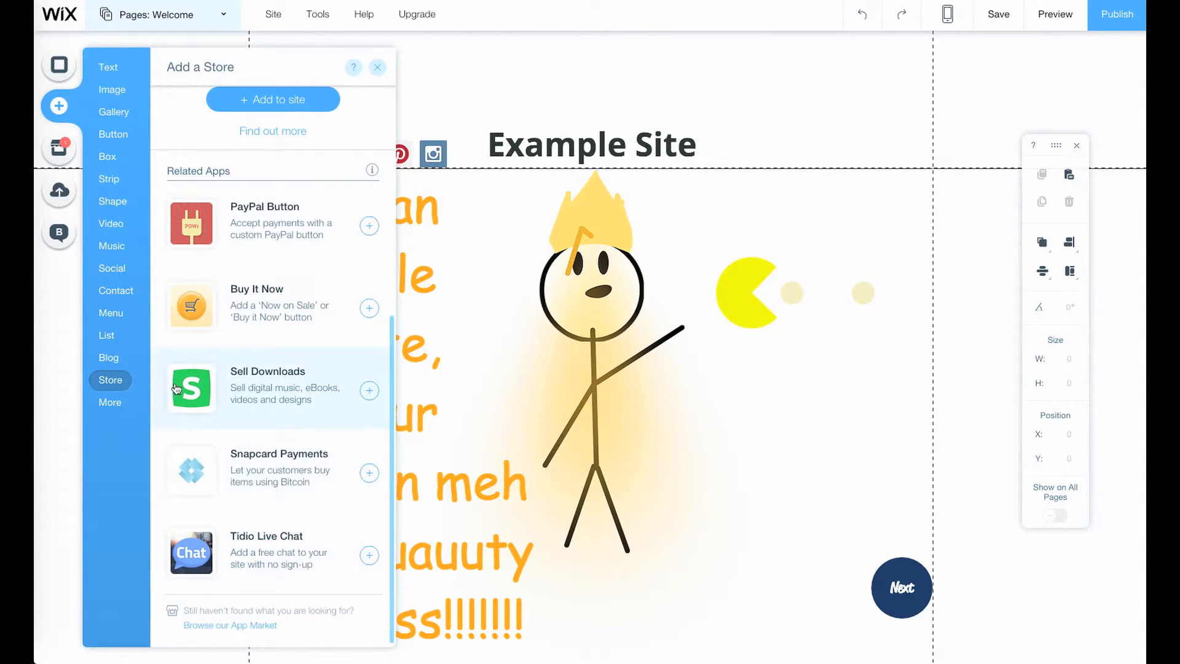
{"action": "left_click", "coordinate": [110, 402]}
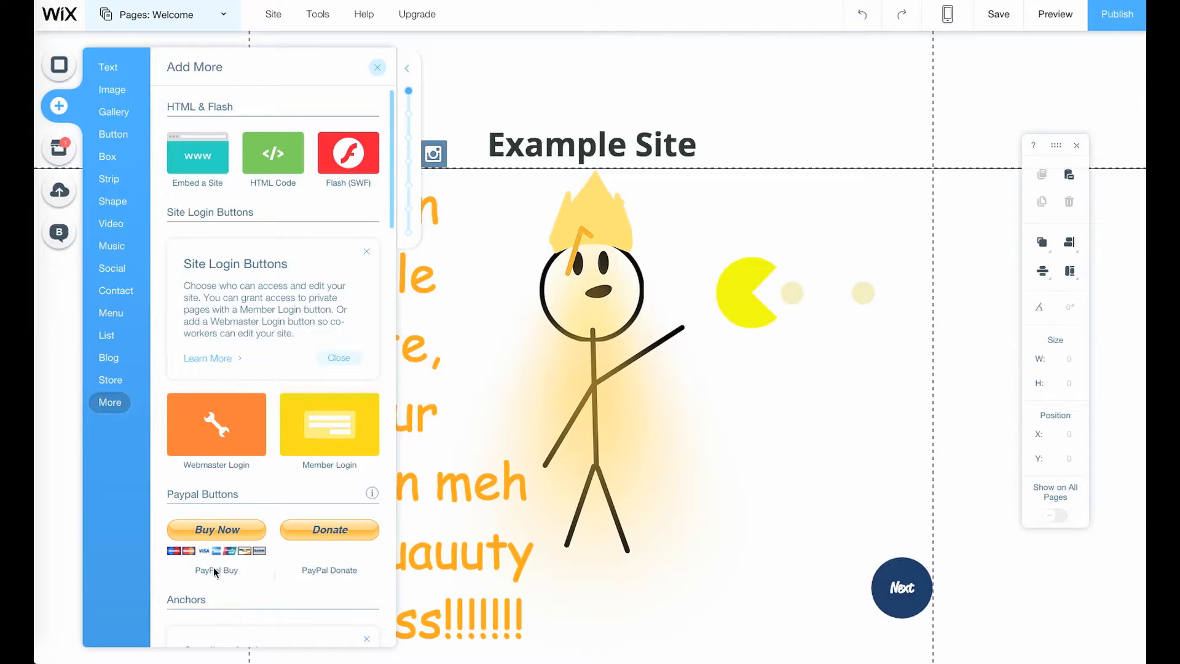
{"action": "scroll", "coordinate": [239, 547], "scroll_direction": "down", "scroll_amount": 3}
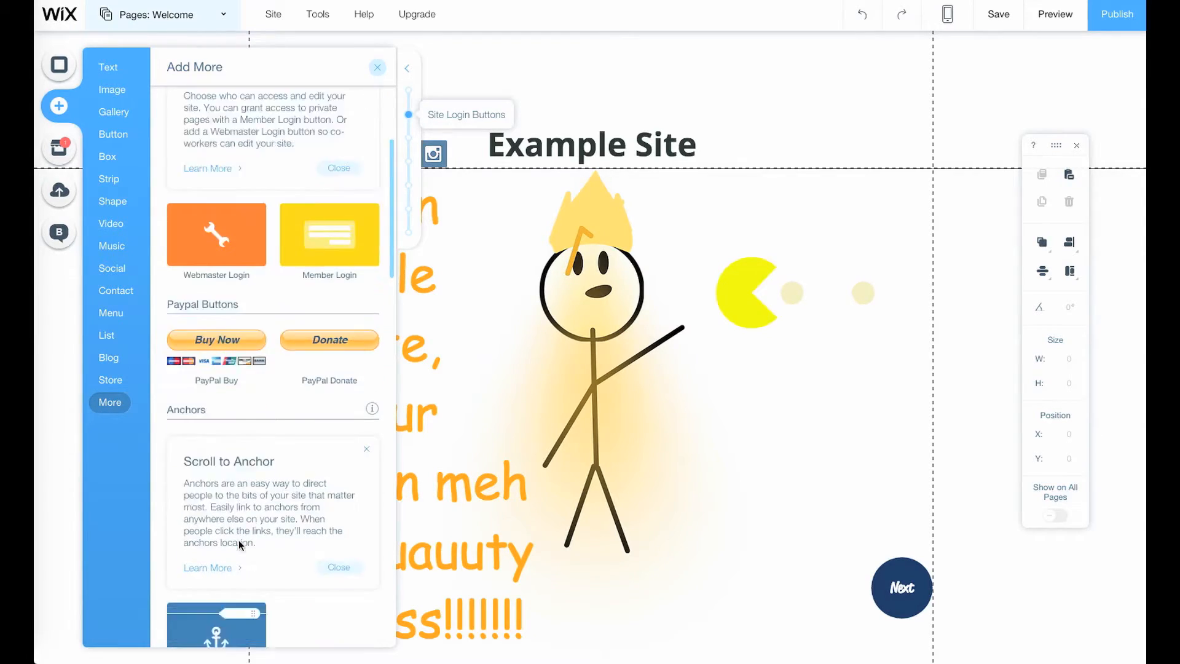
{"action": "scroll", "coordinate": [240, 544], "scroll_direction": "down", "scroll_amount": 3}
{"action": "left_click", "coordinate": [713, 445]}
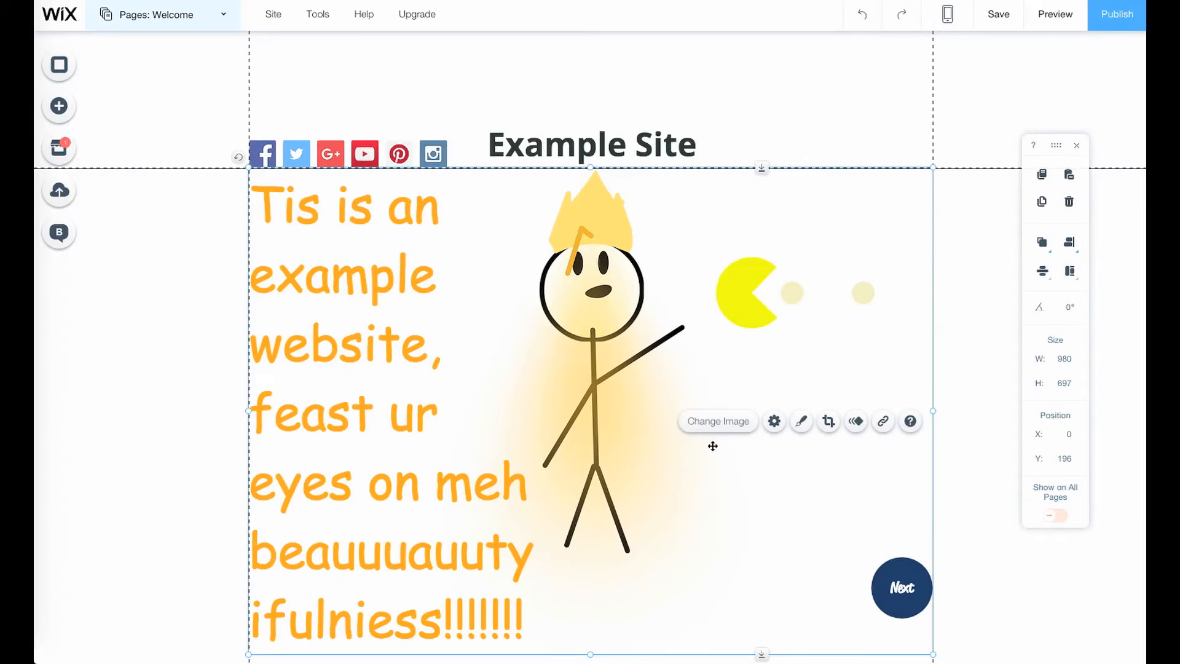
{"action": "left_click", "coordinate": [775, 141]}
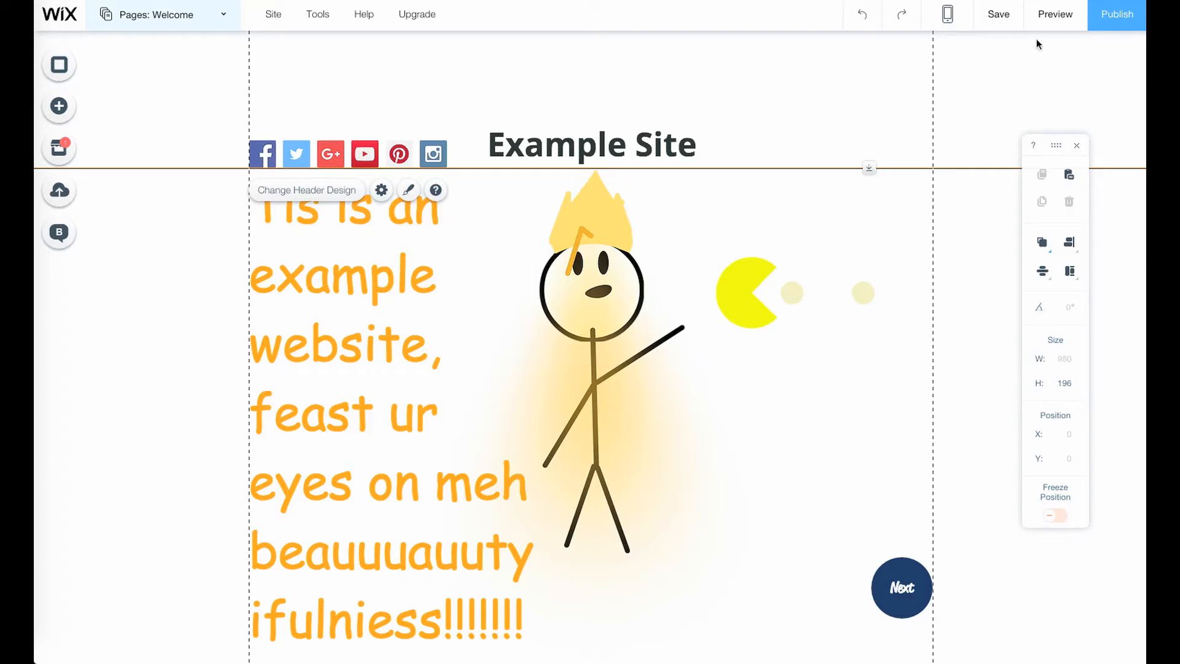
Save the site under the free Wix.com domain with the address ending "EXAMPLE" and publish it
{"action": "left_click", "coordinate": [1000, 19]}
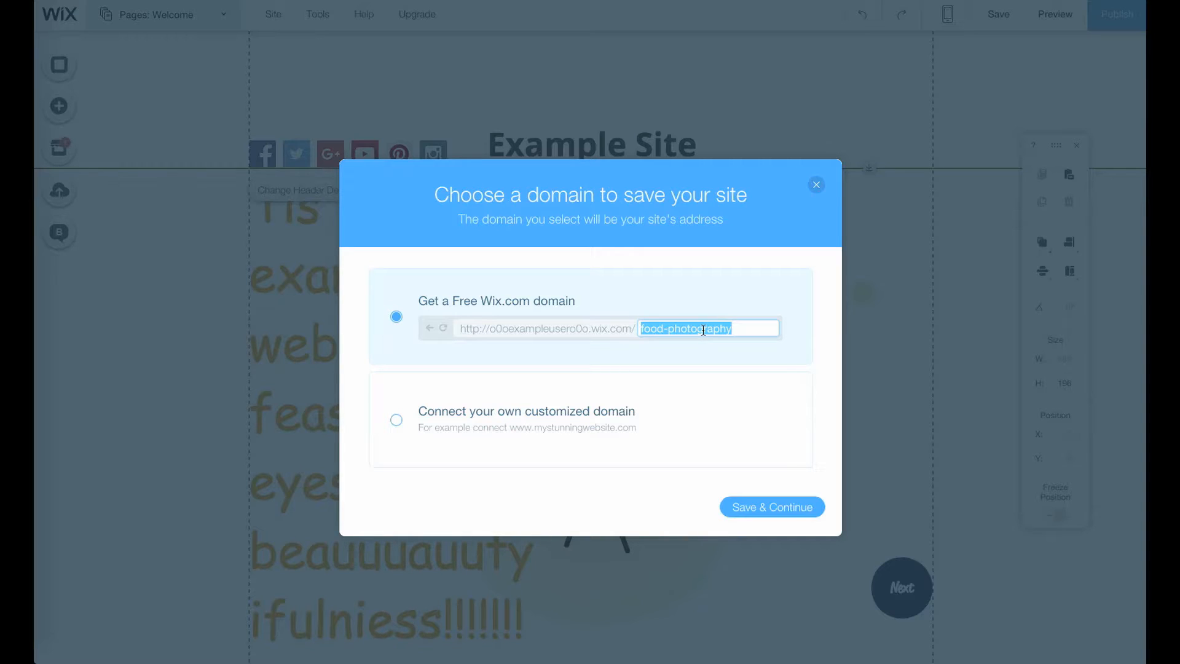
{"action": "type", "text": "EXAMPLE"}
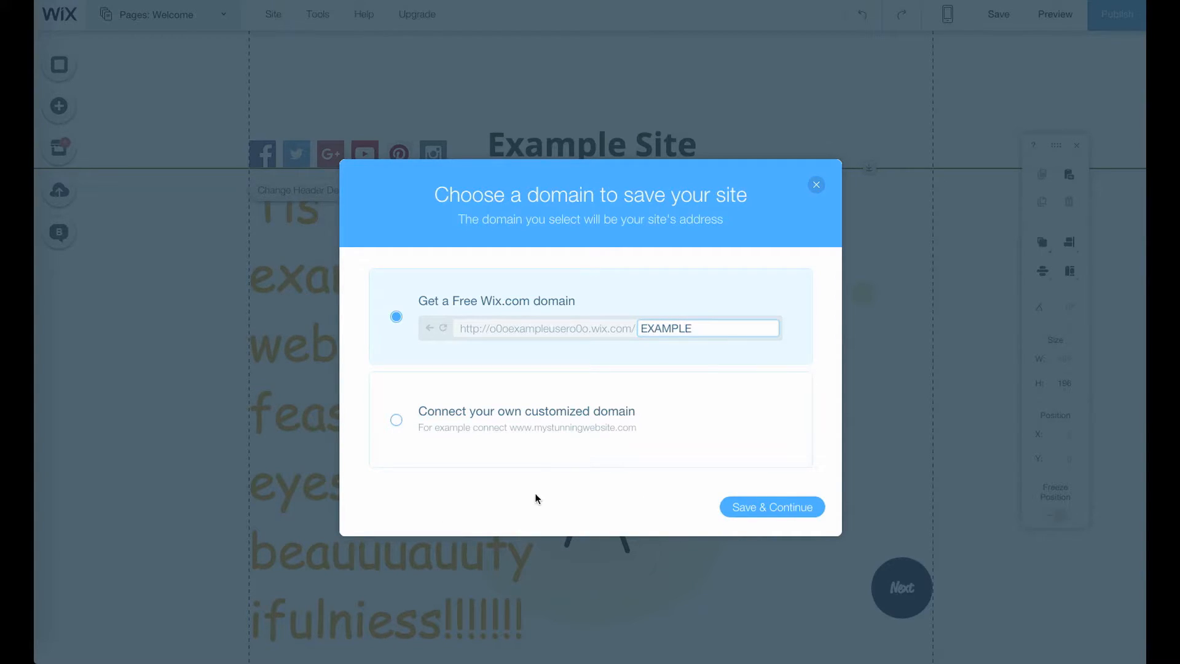
{"action": "left_click", "coordinate": [799, 514]}
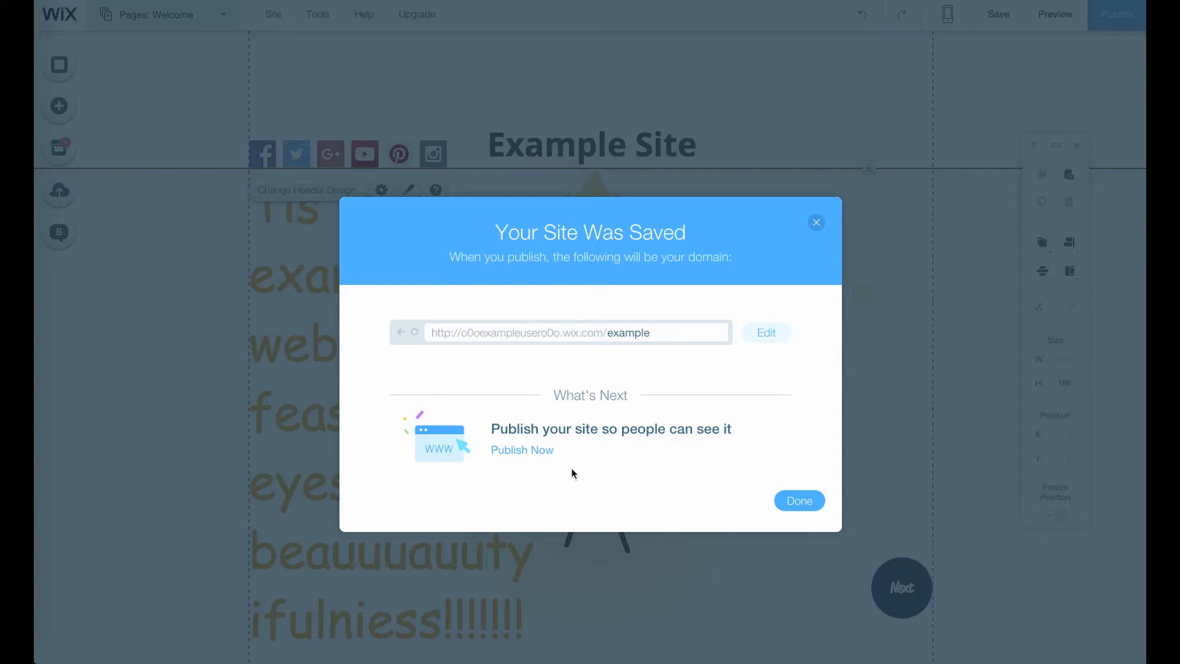
{"action": "left_click", "coordinate": [525, 448]}
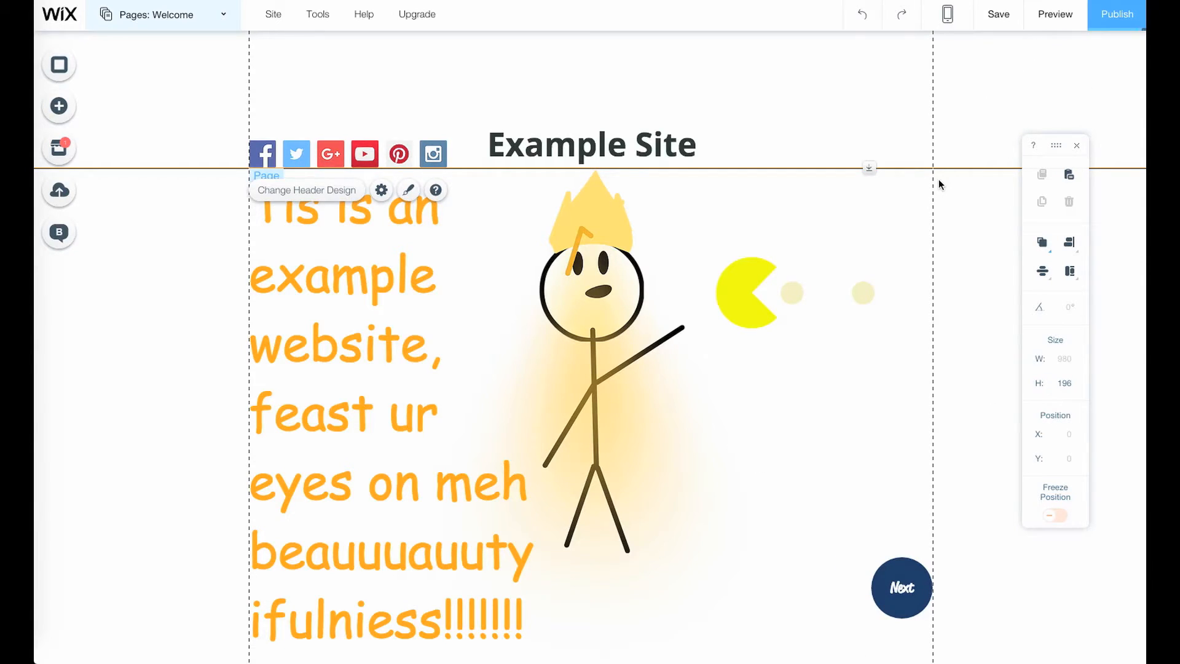
Switch to editing the mobile view and move the social icon bar down to X 0, Y 150
{"action": "left_click", "coordinate": [950, 26]}
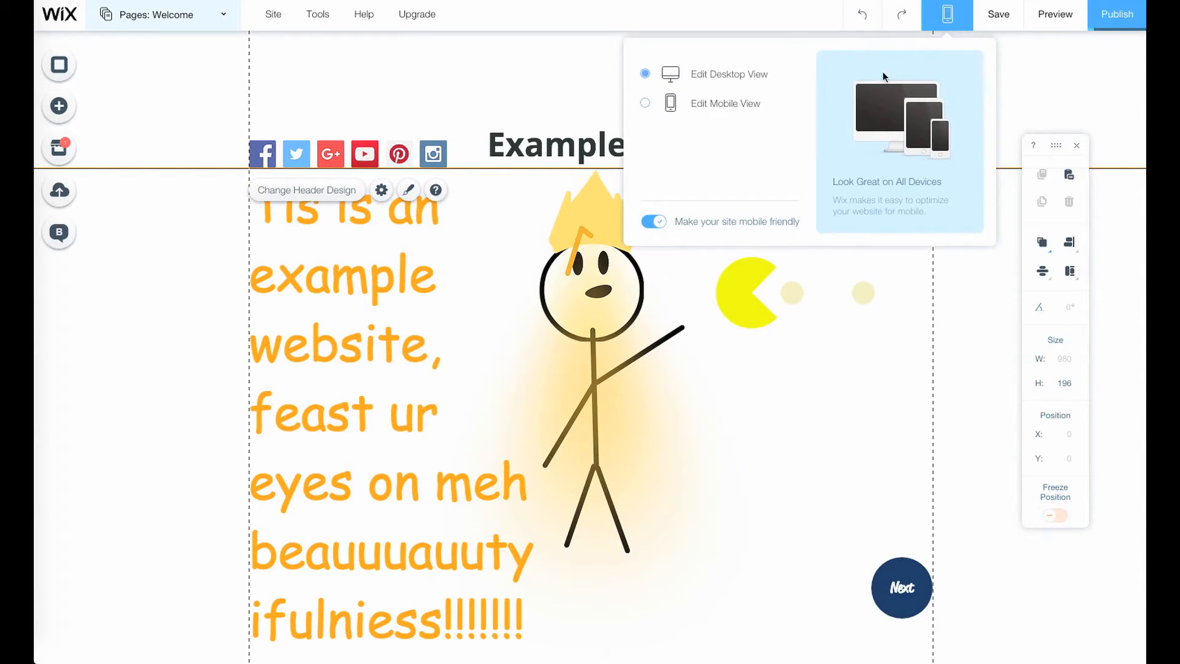
{"action": "left_click", "coordinate": [700, 109]}
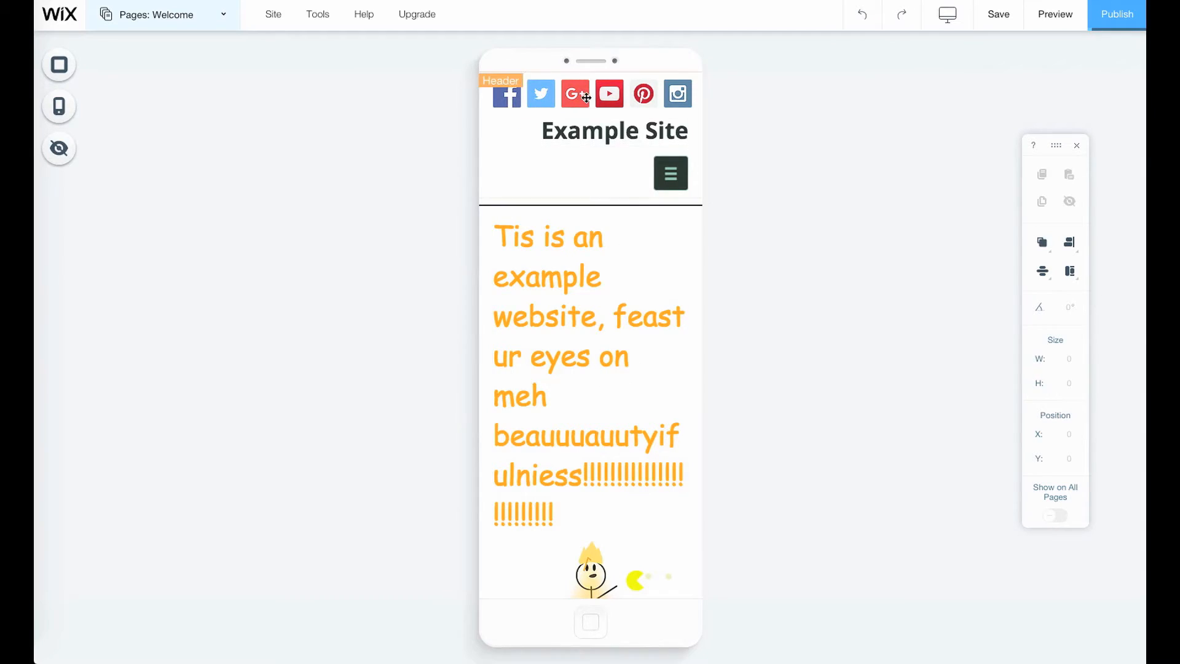
{"action": "left_click_drag", "start_coordinate": [589, 100], "coordinate": [573, 191]}
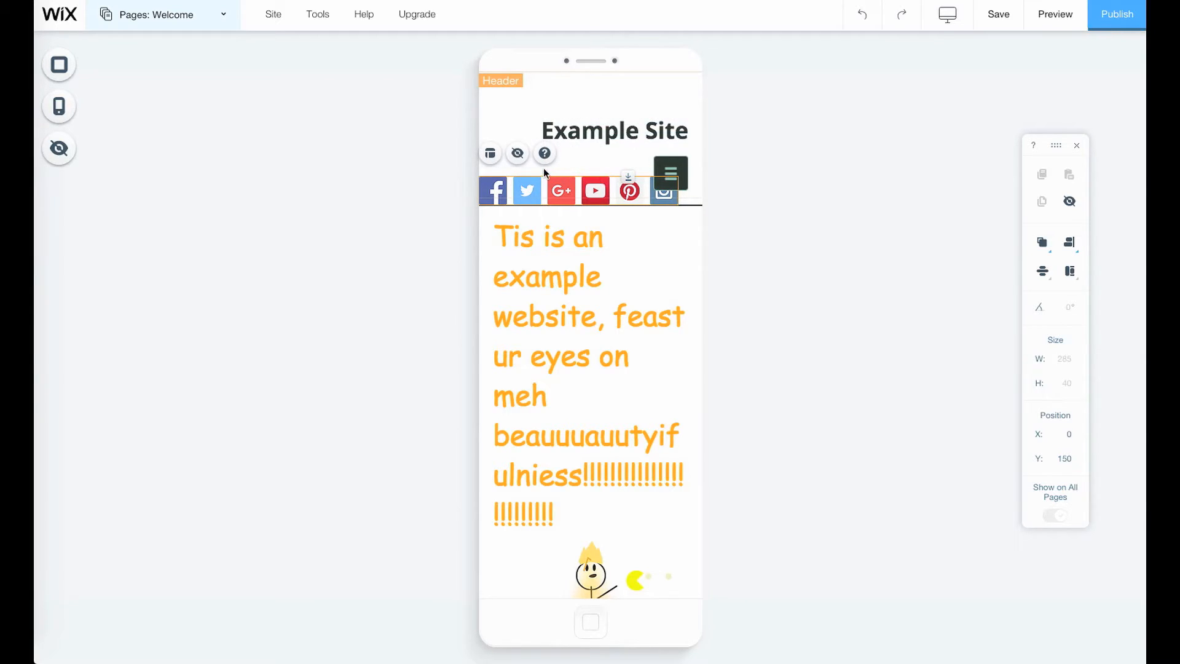
Hide the mobile menu and move the "Example Site" title down to X 6, Y 105
{"action": "left_click_drag", "start_coordinate": [682, 160], "coordinate": [679, 88]}
{"action": "right_click", "coordinate": [664, 106]}
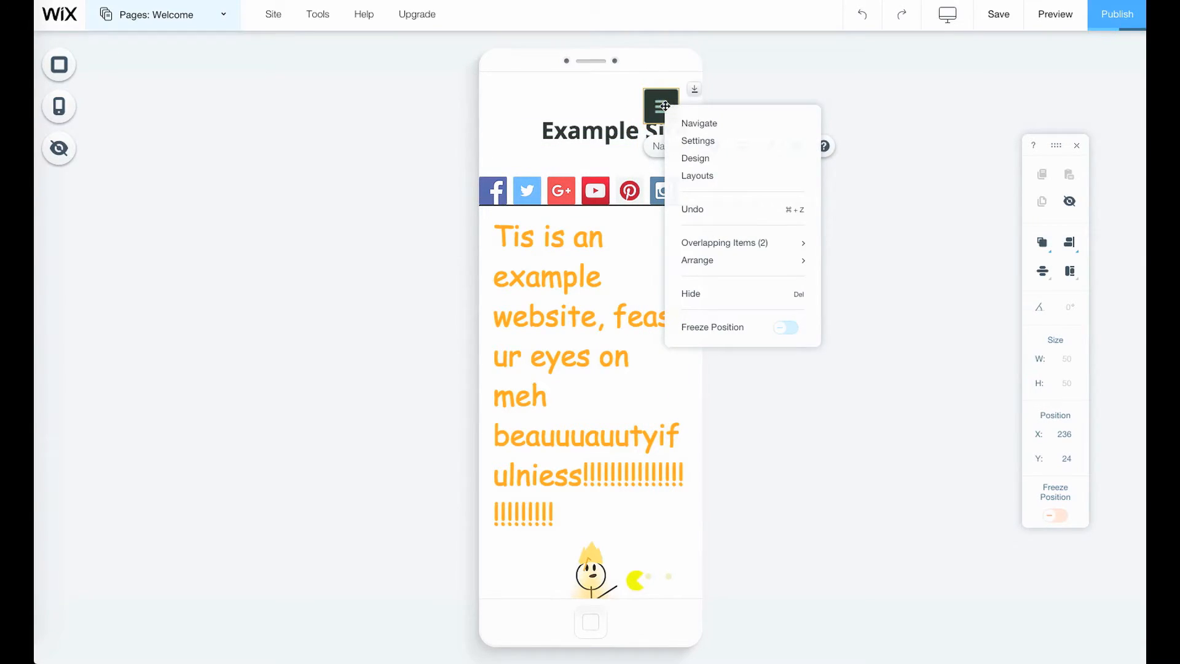
{"action": "left_click", "coordinate": [689, 292]}
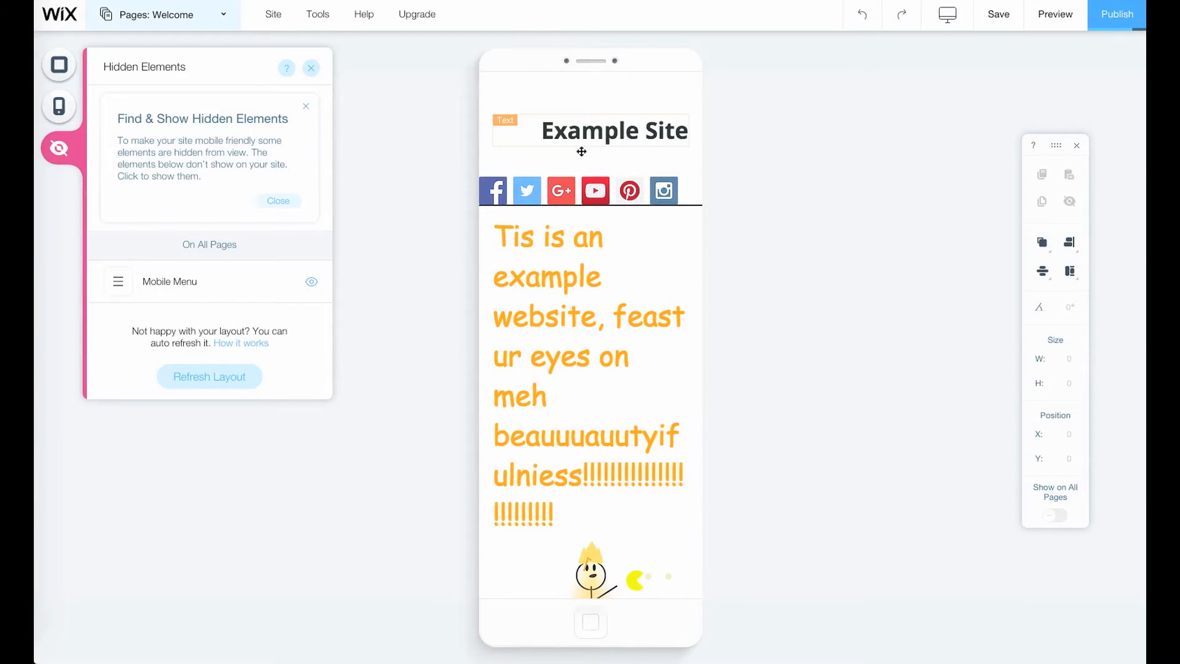
{"action": "left_click_drag", "start_coordinate": [601, 129], "coordinate": [594, 158]}
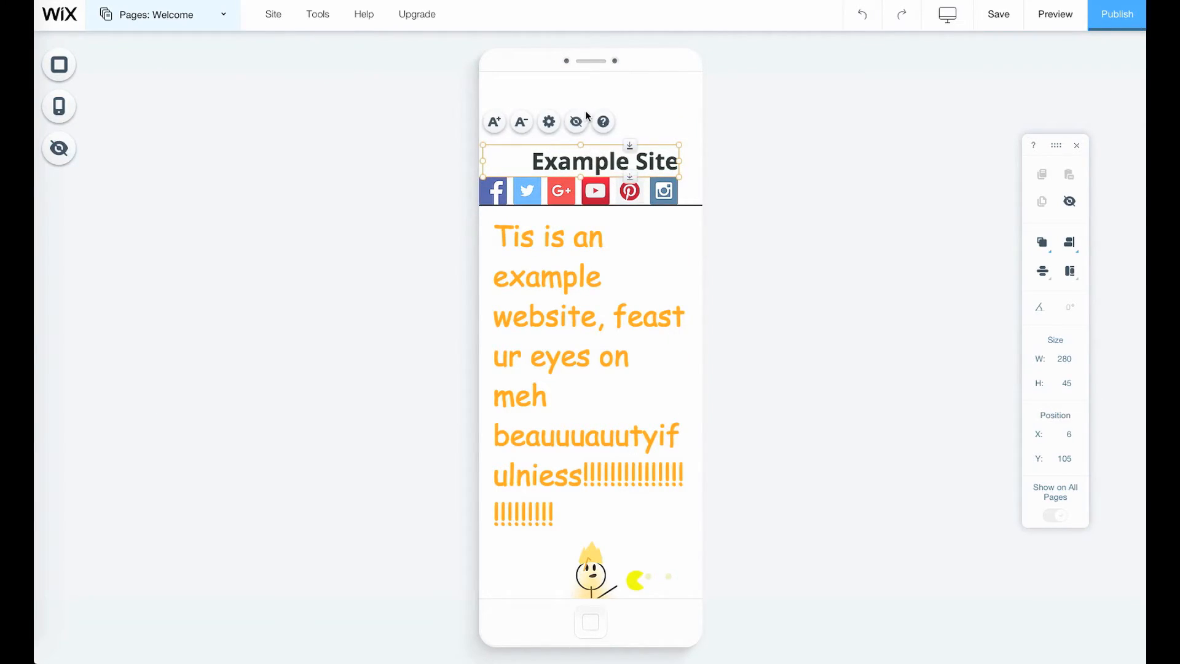
Scale the orange welcome text down to four lines and move the stick-figure image up to Y 333
{"action": "left_click", "coordinate": [575, 320]}
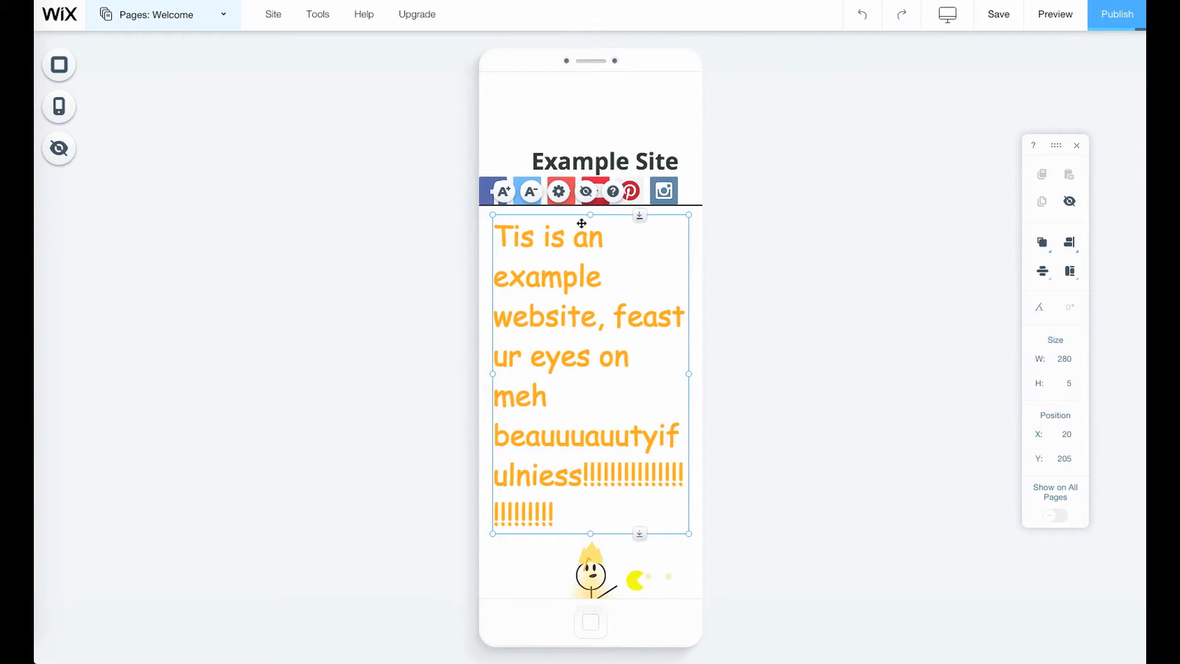
{"action": "left_click", "coordinate": [533, 200]}
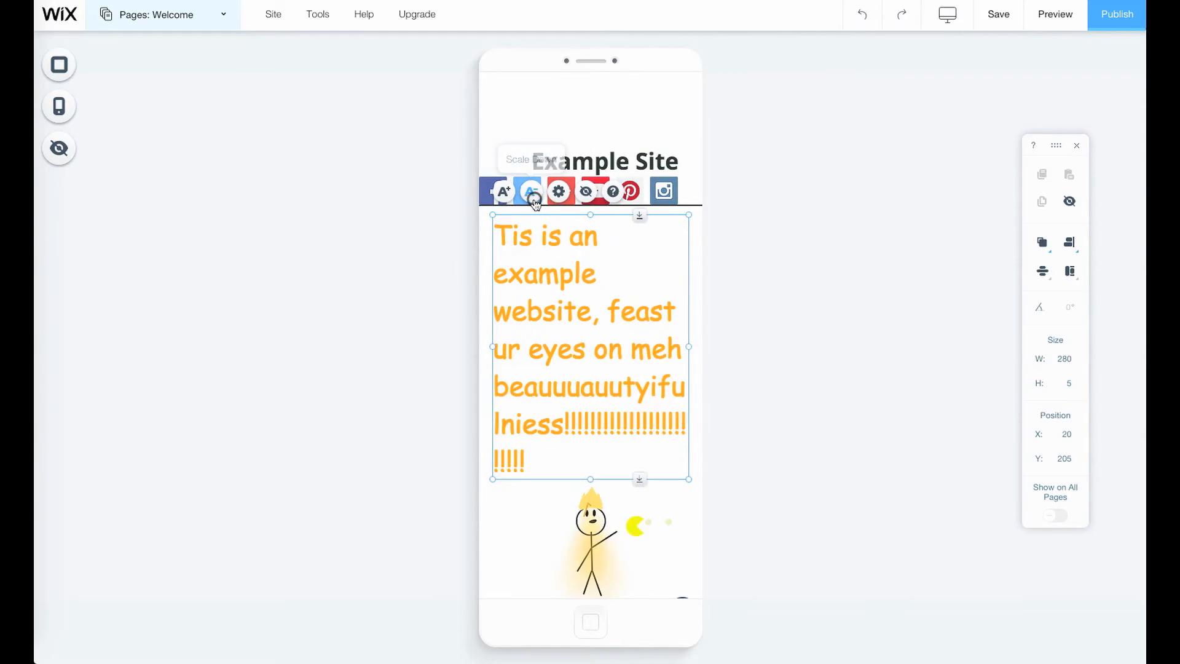
{"action": "left_click", "coordinate": [533, 200]}
{"action": "left_click", "coordinate": [533, 200]}
{"action": "left_click", "coordinate": [533, 199]}
{"action": "left_click", "coordinate": [533, 200]}
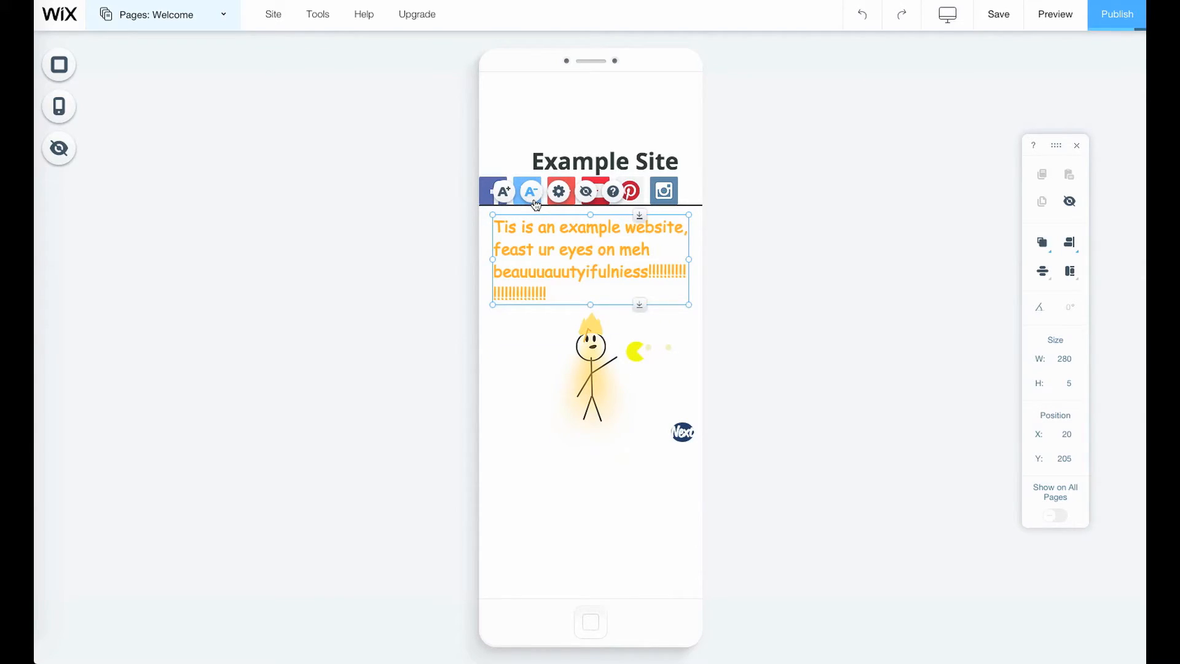
{"action": "mouse_move", "coordinate": [585, 353]}
{"action": "left_mouse_down"}
{"action": "mouse_move", "coordinate": [591, 278]}
{"action": "mouse_move", "coordinate": [585, 356]}
{"action": "left_mouse_up"}
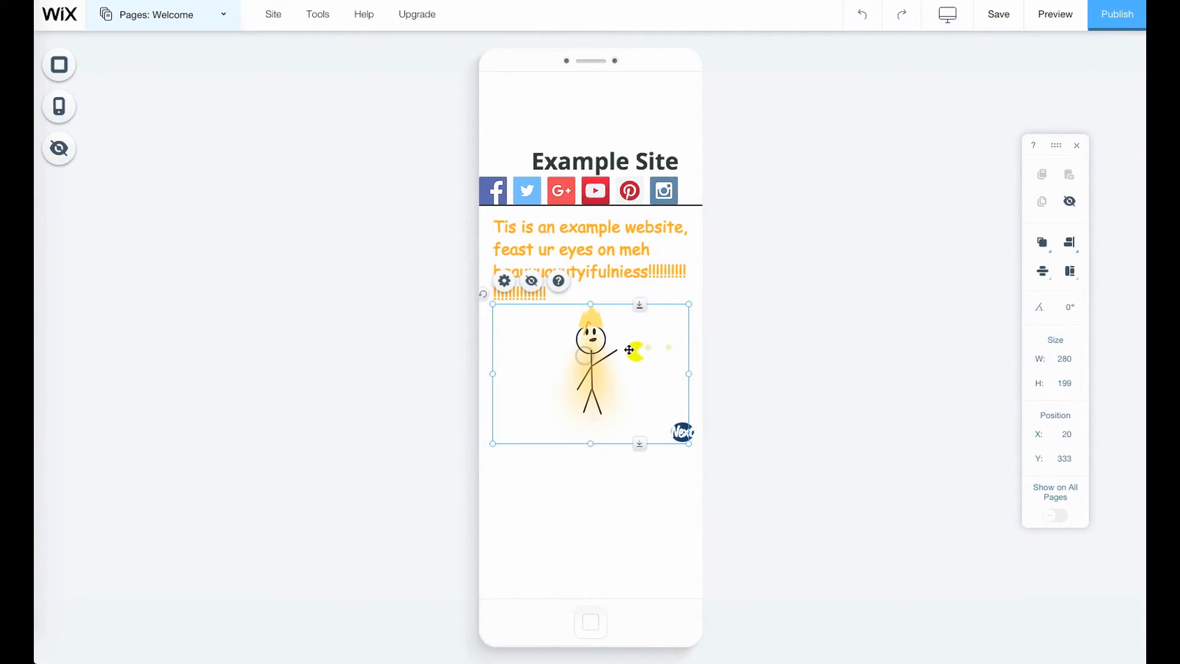
Preview the mobile site and test the Next button on the Welcome page and the Back button on page two
{"action": "left_click", "coordinate": [698, 431]}
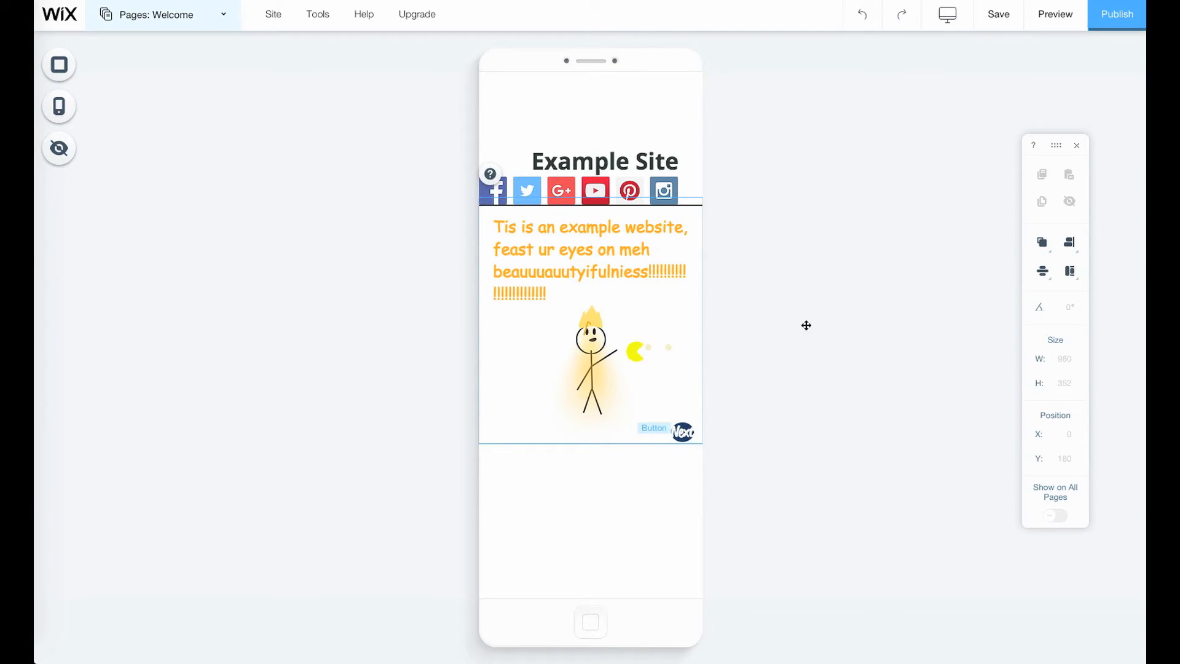
{"action": "left_click", "coordinate": [1054, 13]}
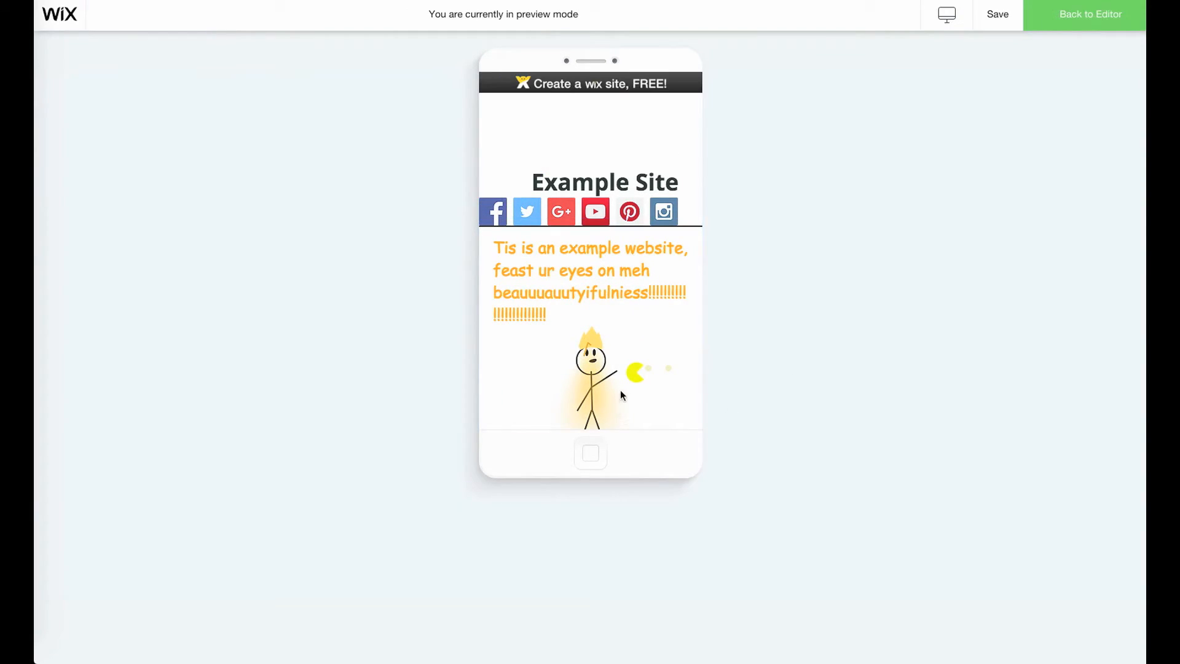
{"action": "scroll", "coordinate": [627, 369], "scroll_direction": "down", "scroll_amount": 2}
{"action": "scroll", "coordinate": [630, 369], "scroll_direction": "up", "scroll_amount": 2}
{"action": "scroll", "coordinate": [629, 368], "scroll_direction": "down", "scroll_amount": 2}
{"action": "left_click", "coordinate": [682, 380]}
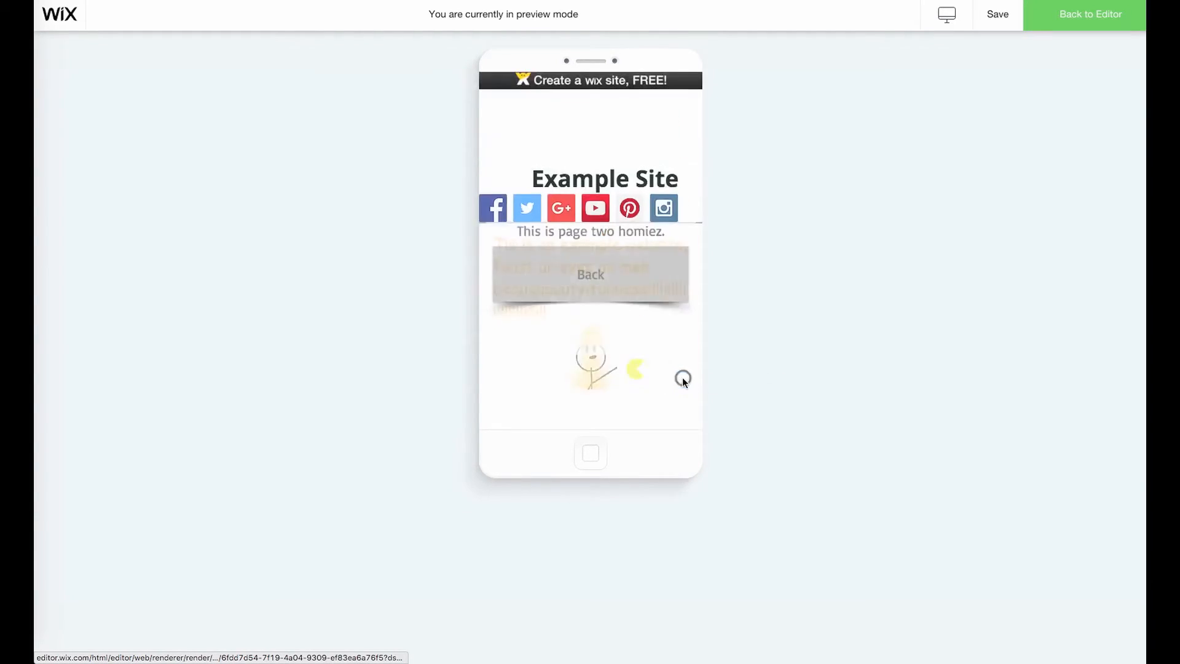
{"action": "left_click", "coordinate": [622, 293]}
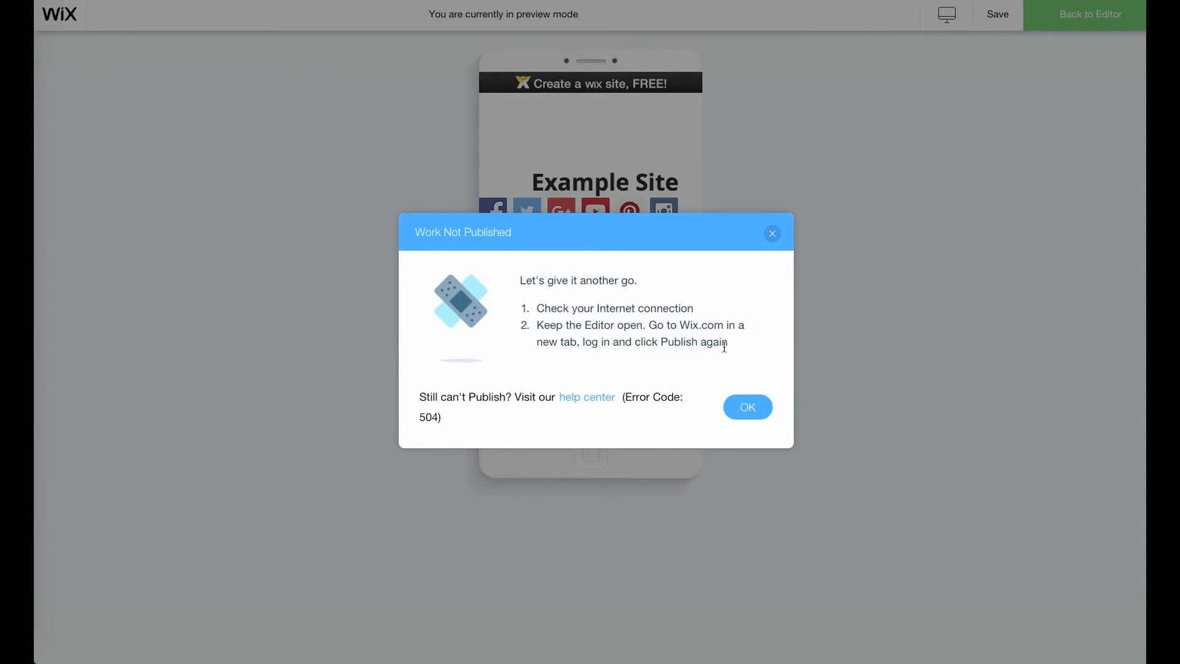
Dismiss the publishing error notice, switch the preview to the desktop version and look over the full Welcome page
{"action": "left_click", "coordinate": [747, 407]}
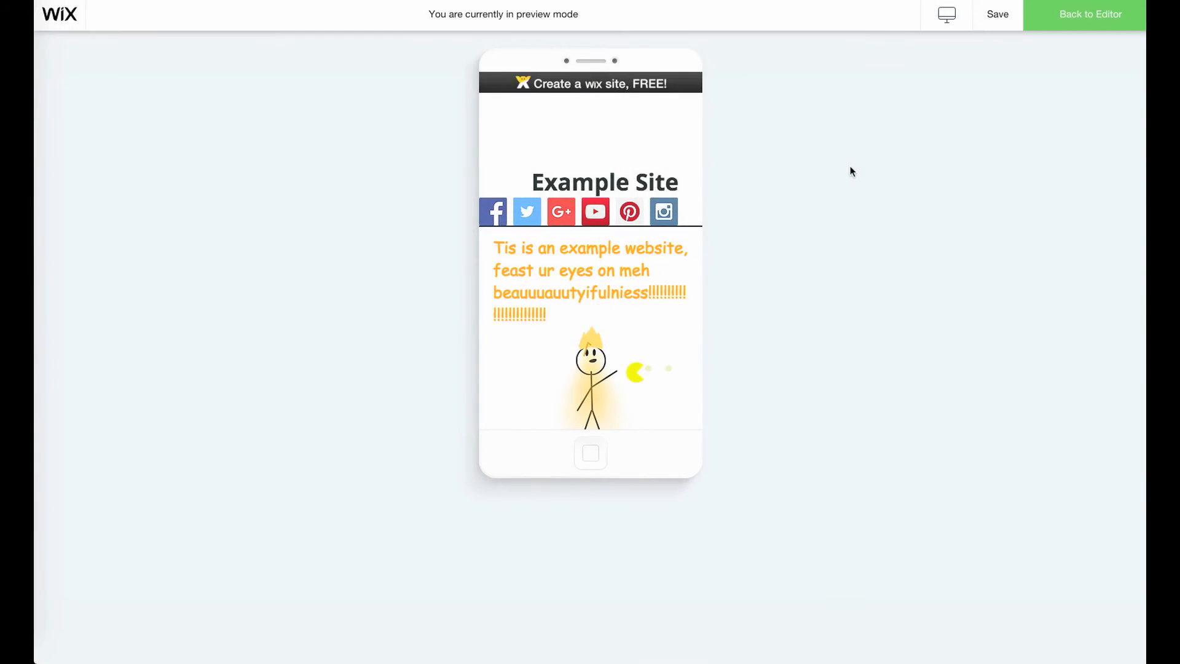
{"action": "left_click", "coordinate": [954, 22]}
{"action": "left_click", "coordinate": [729, 76]}
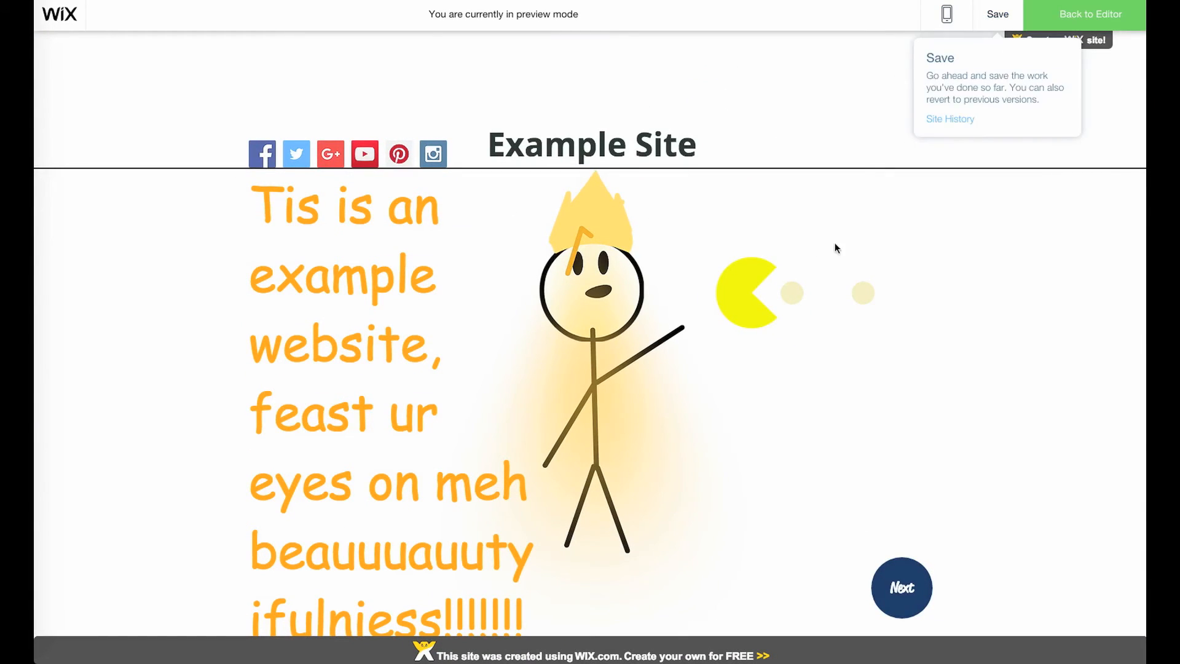
{"action": "scroll", "coordinate": [779, 359], "scroll_direction": "down", "scroll_amount": 1}
{"action": "scroll", "coordinate": [778, 362], "scroll_direction": "down", "scroll_amount": 5}
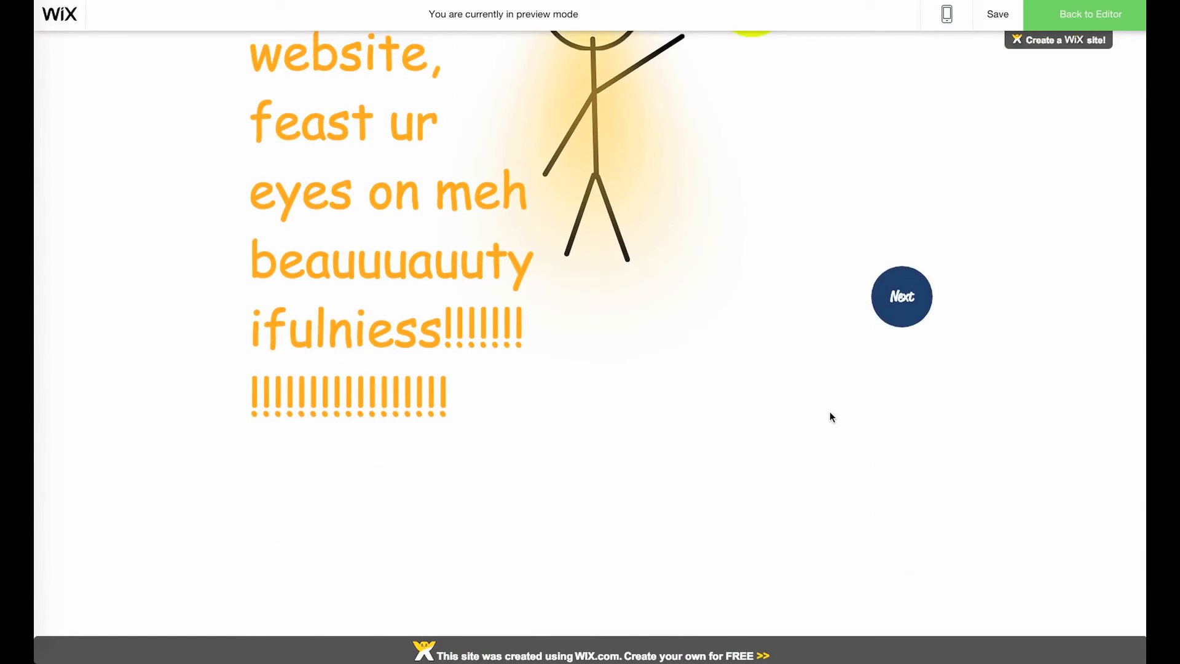
{"action": "scroll", "coordinate": [860, 491], "scroll_direction": "up", "scroll_amount": 4}
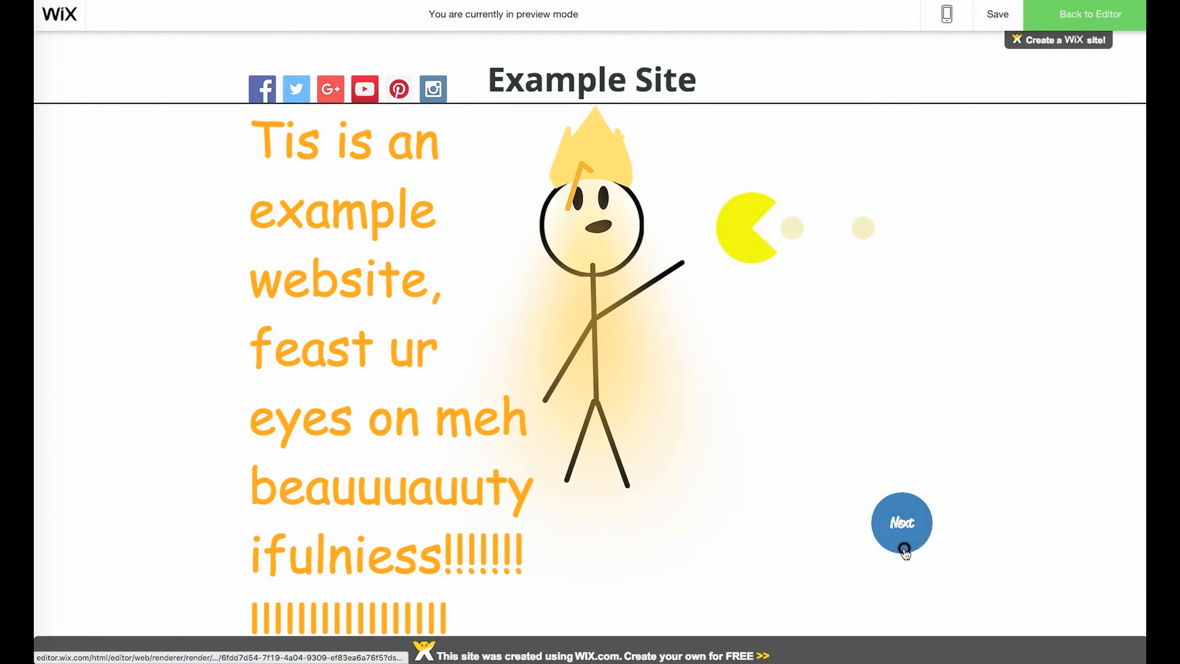